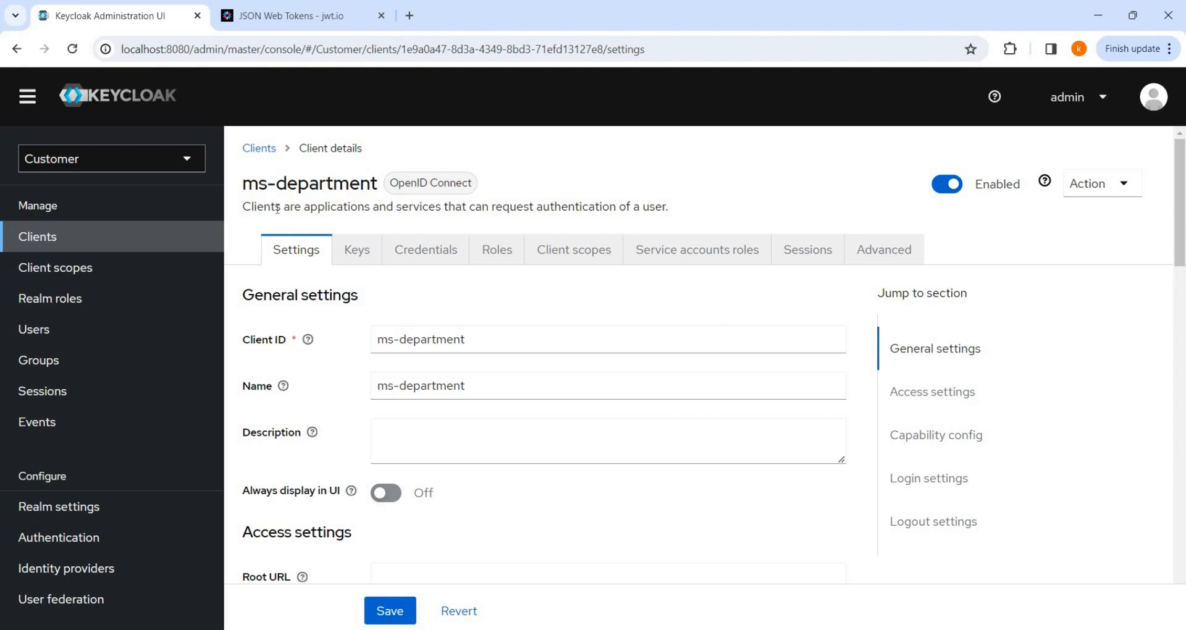
# Create the realm role ROLE_ADMIN in the Customer realm.
pyautogui.click(75, 303)
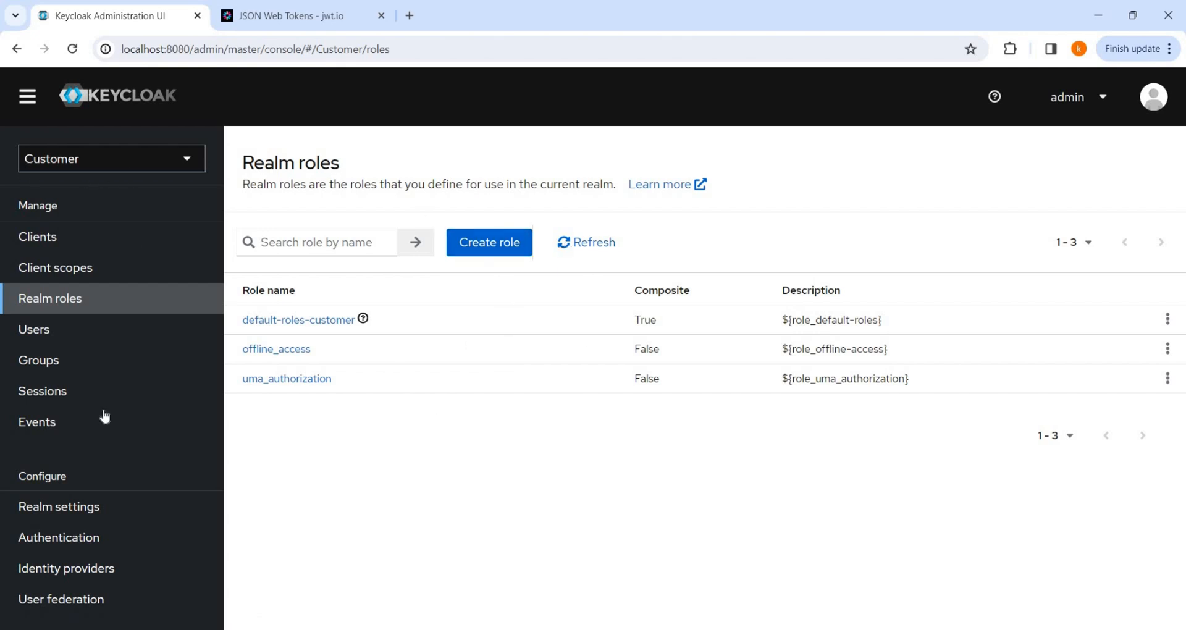
pyautogui.click(517, 243)
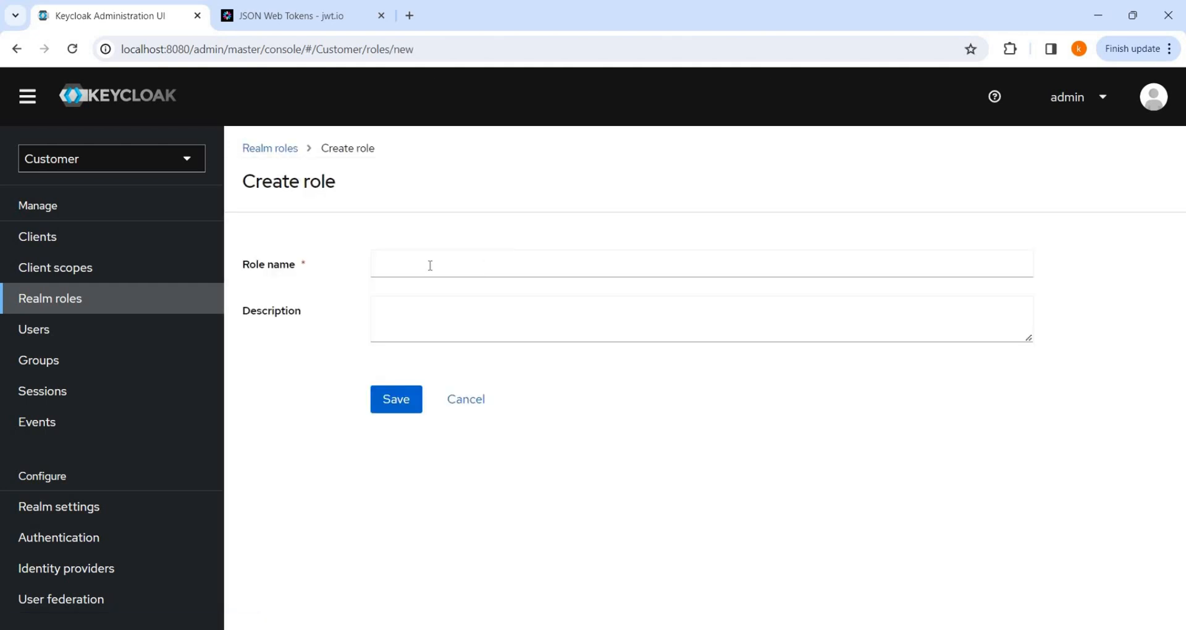
pyautogui.click(430, 265)
pyautogui.write('ROL')
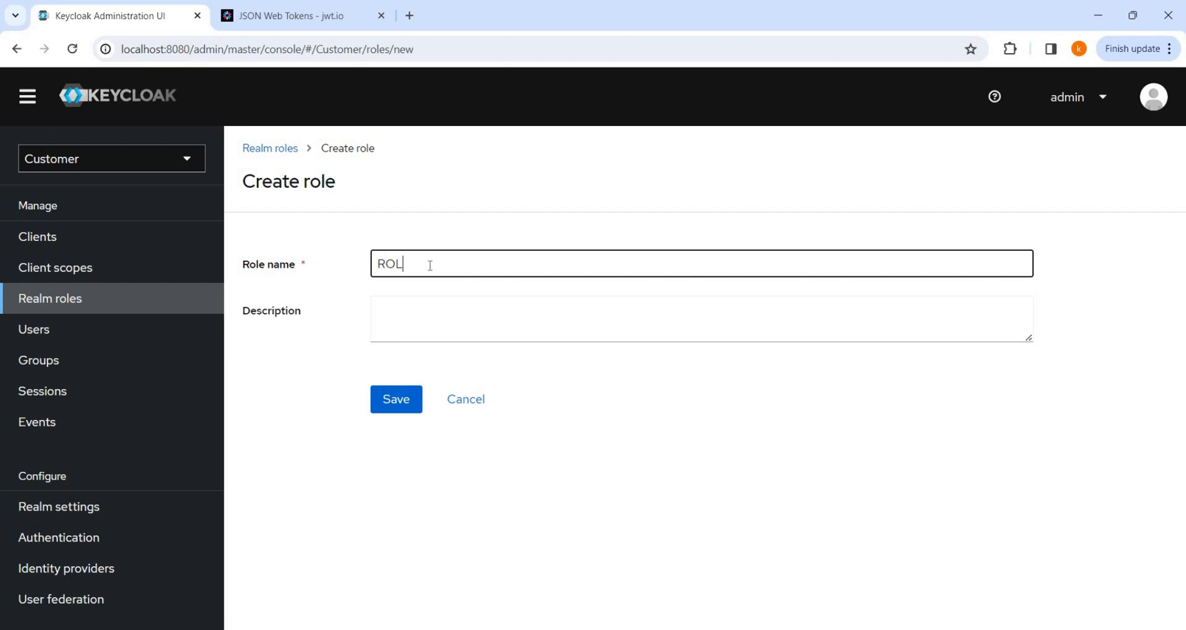
pyautogui.write('E_ADMIN')
pyautogui.click(396, 399)
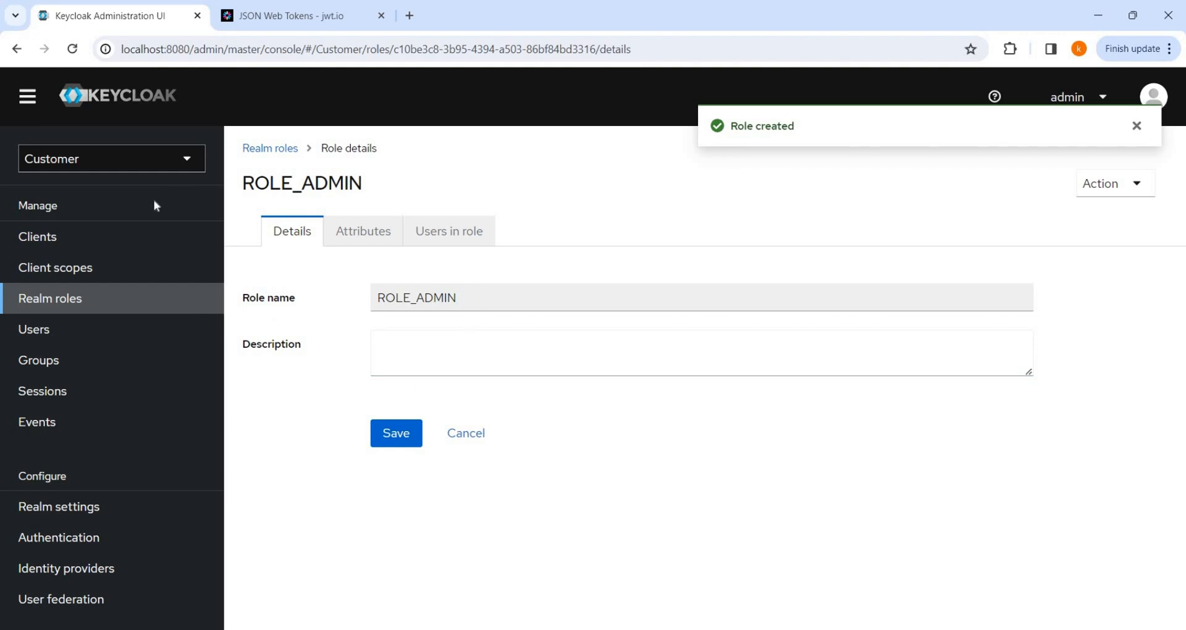
pyautogui.click(38, 237)
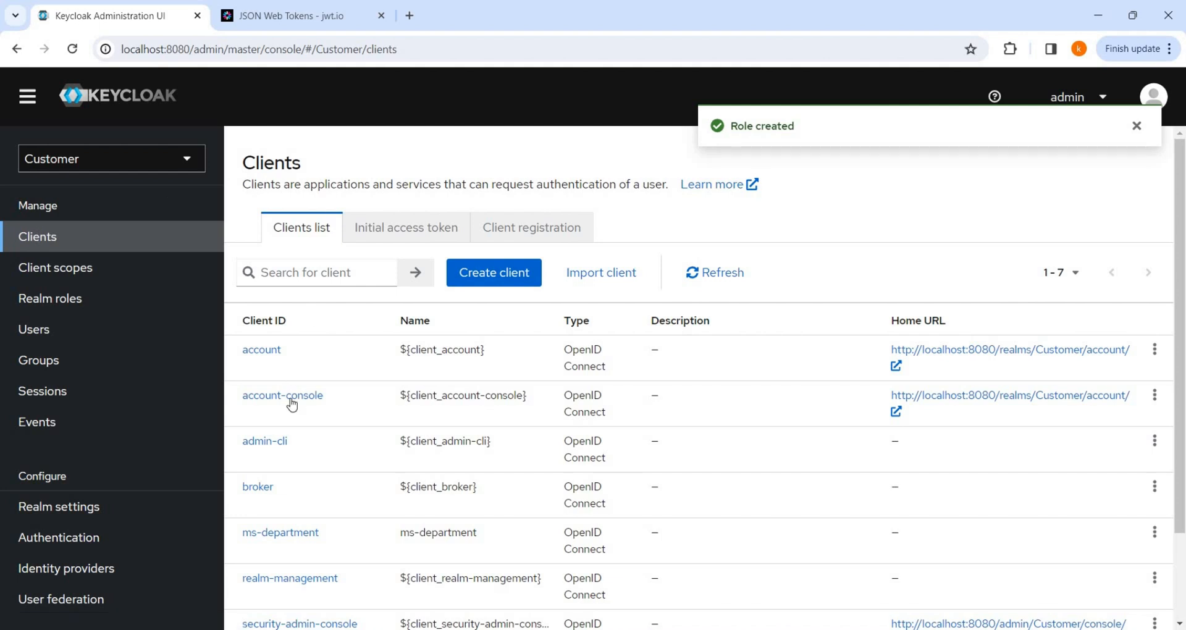
# Add a client role named manager to ms-department and return to its roles list.
pyautogui.click(282, 534)
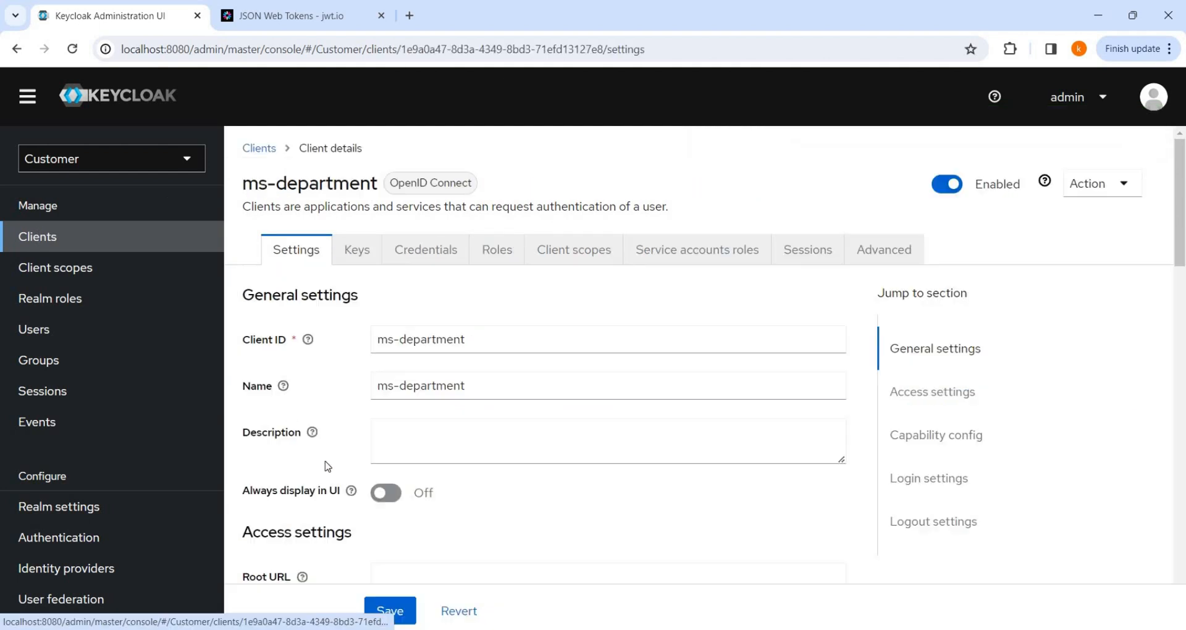
pyautogui.click(492, 253)
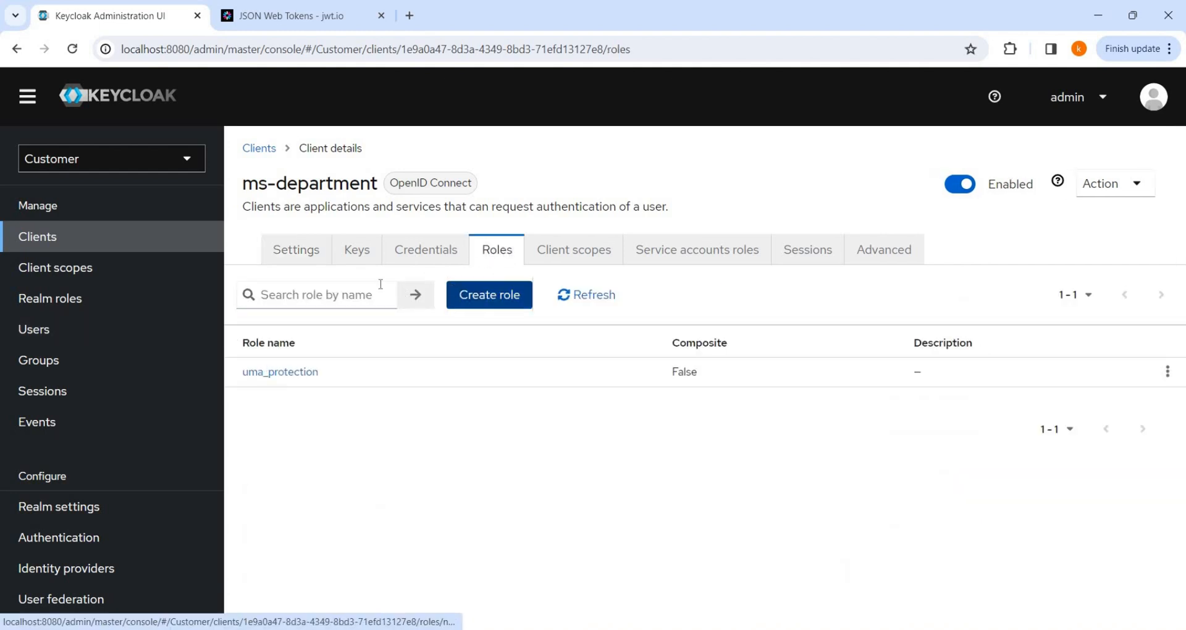
pyautogui.click(499, 307)
pyautogui.click(460, 263)
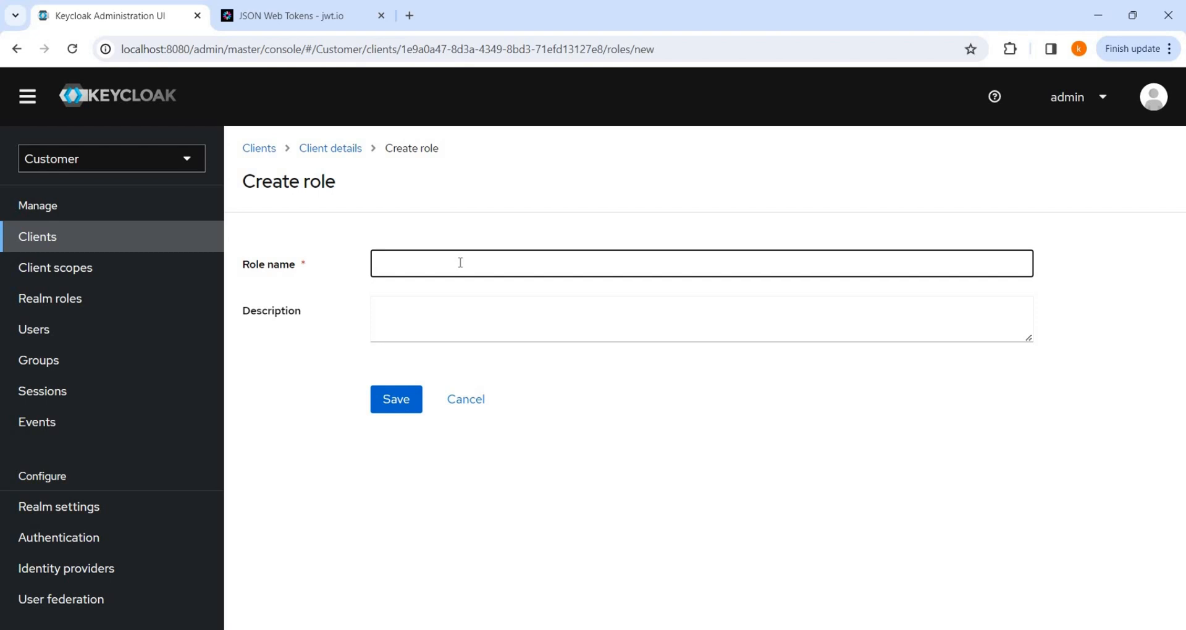
pyautogui.write('manager')
pyautogui.click(408, 407)
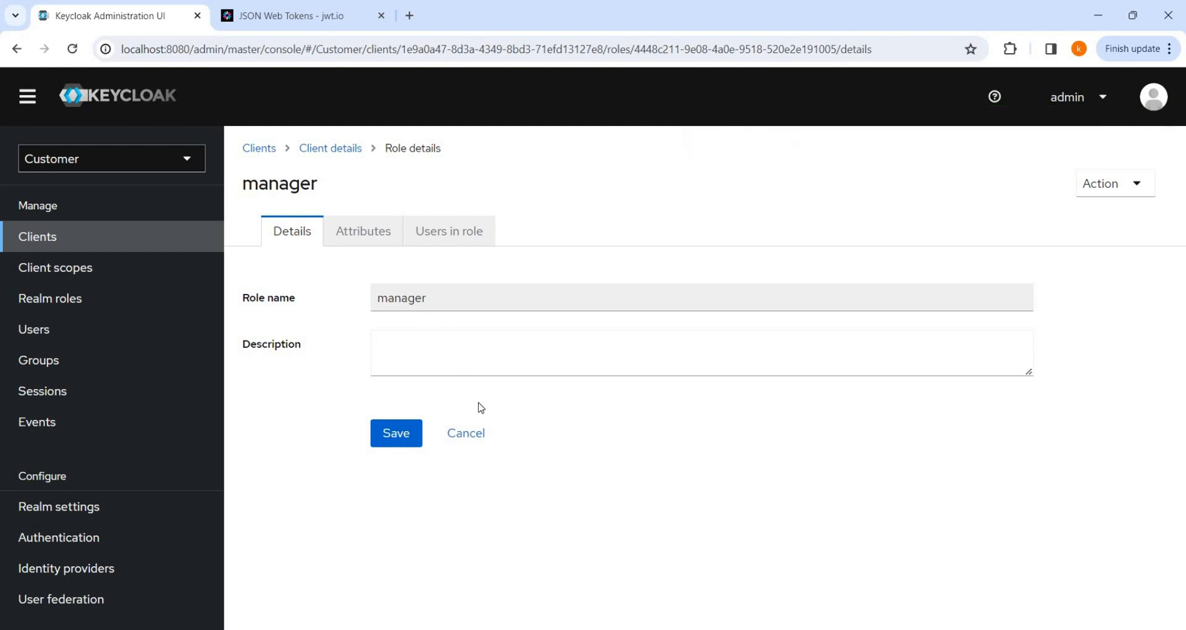
pyautogui.click(466, 436)
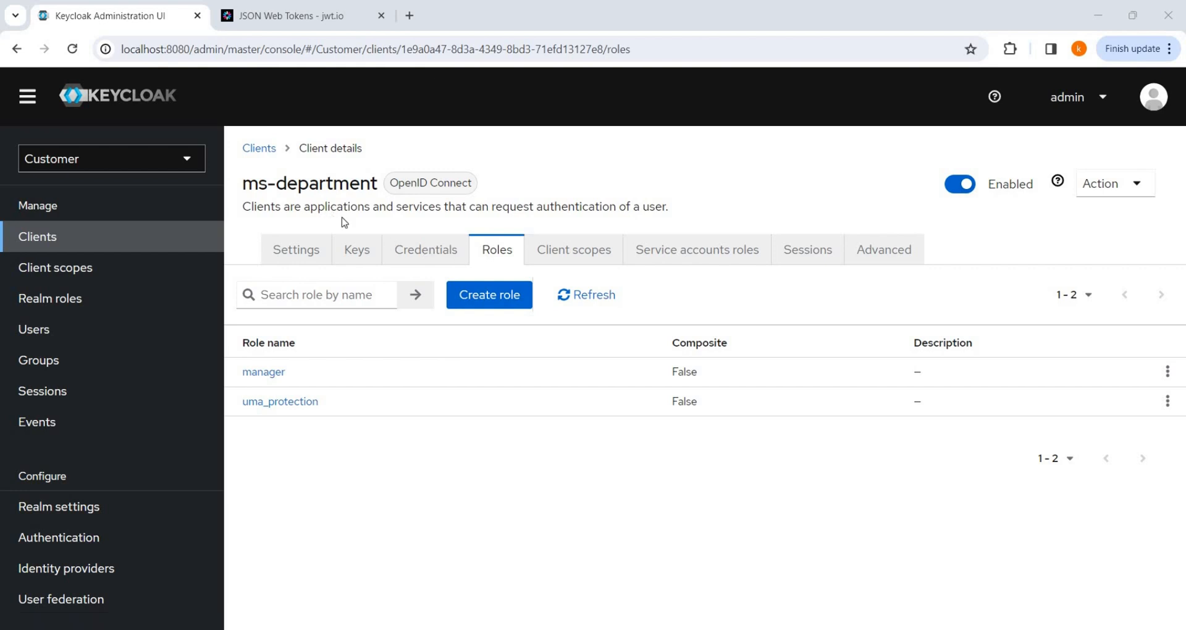
# Add client roles executive and employee to ms-department, then go to Realm roles.
pyautogui.click(489, 303)
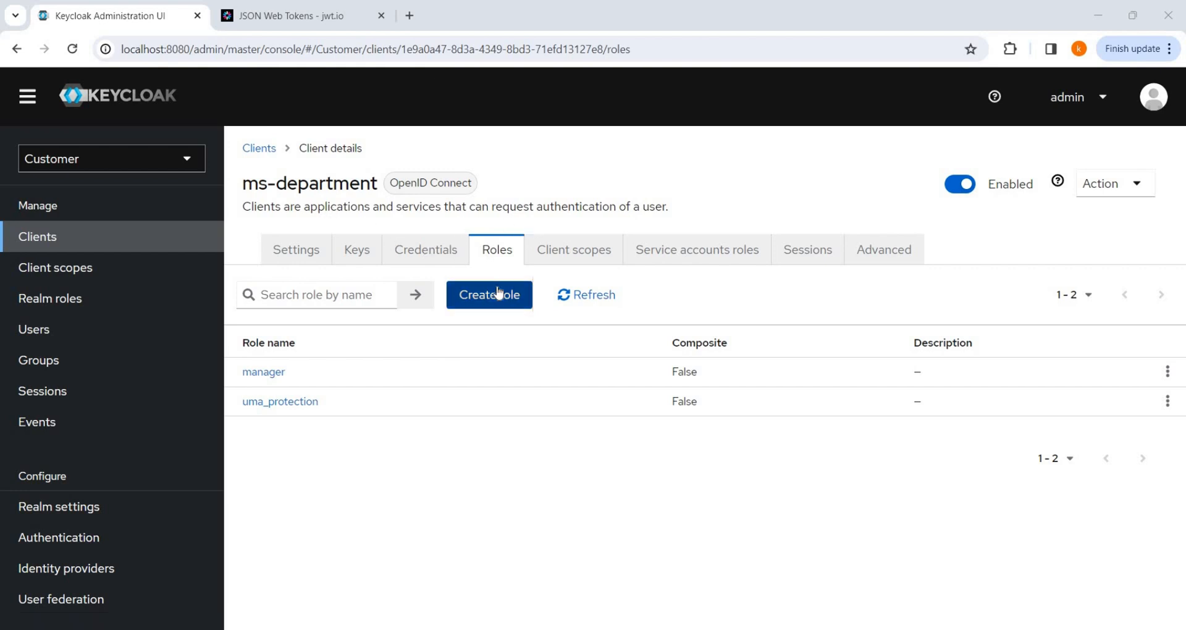
pyautogui.click(446, 258)
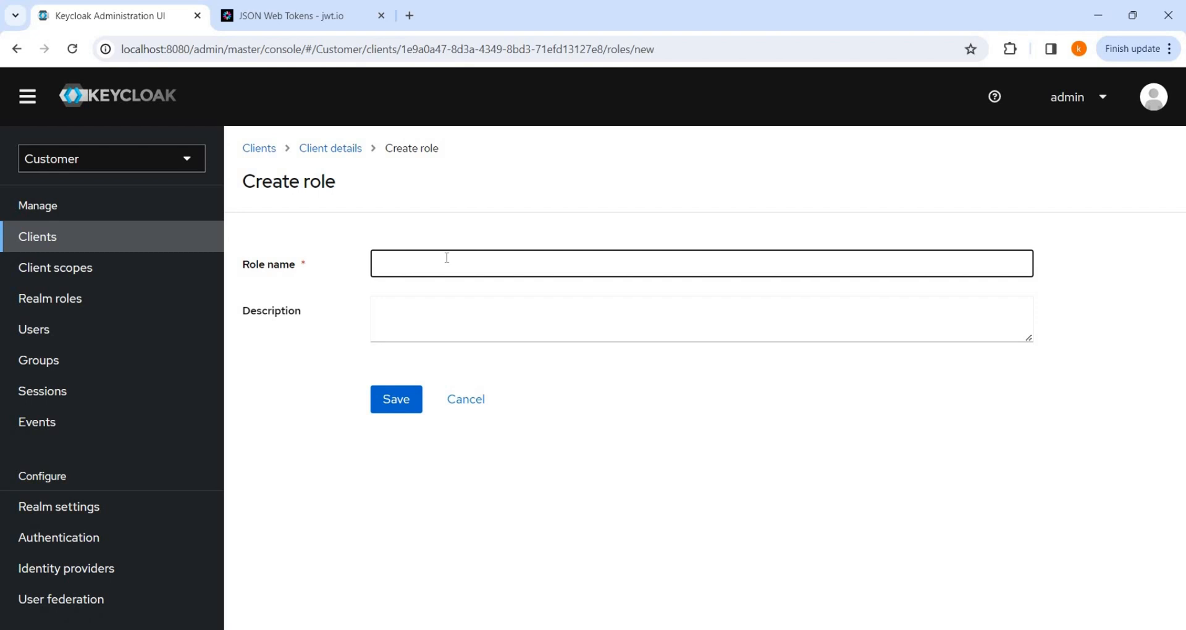
pyautogui.write('executive')
pyautogui.click(410, 403)
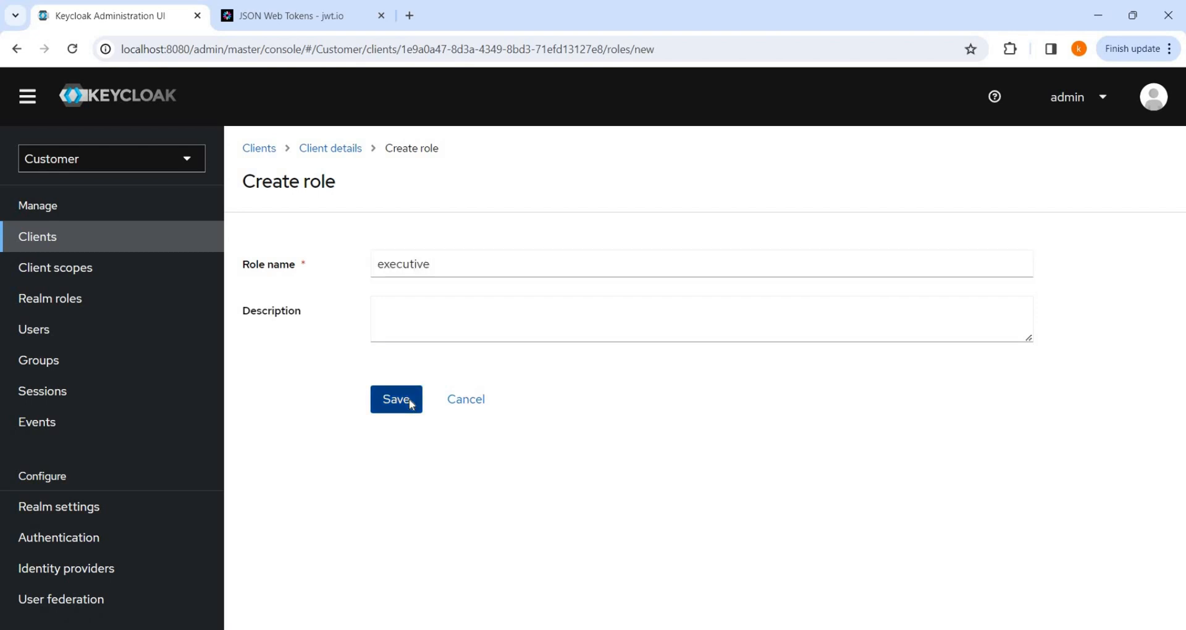
pyautogui.click(468, 431)
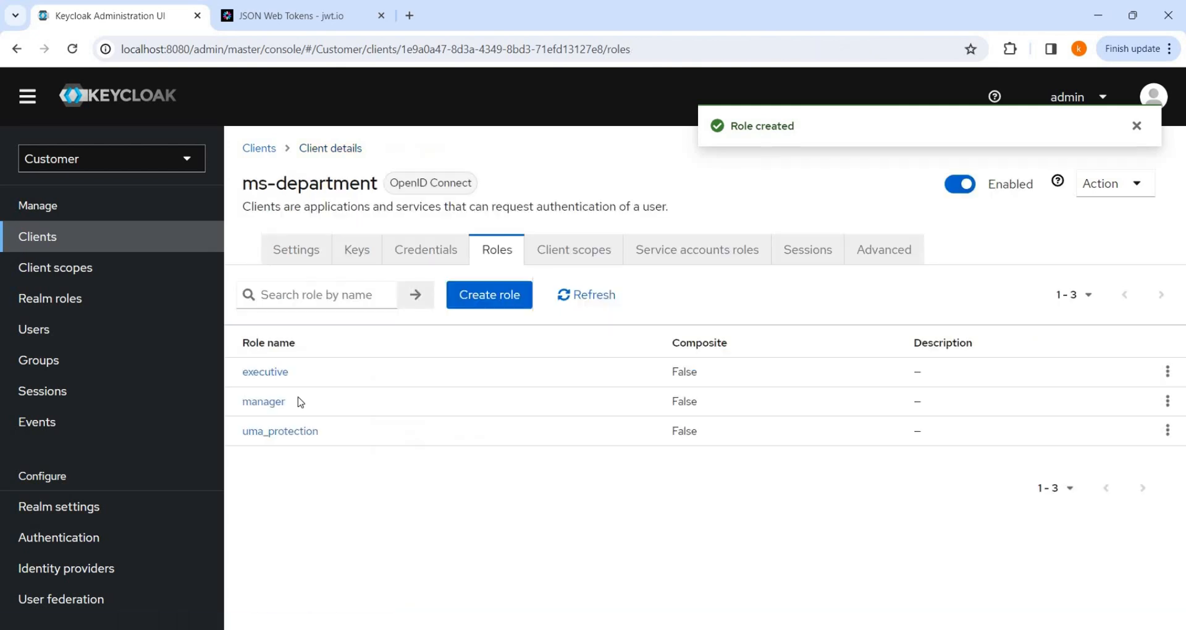
pyautogui.click(487, 292)
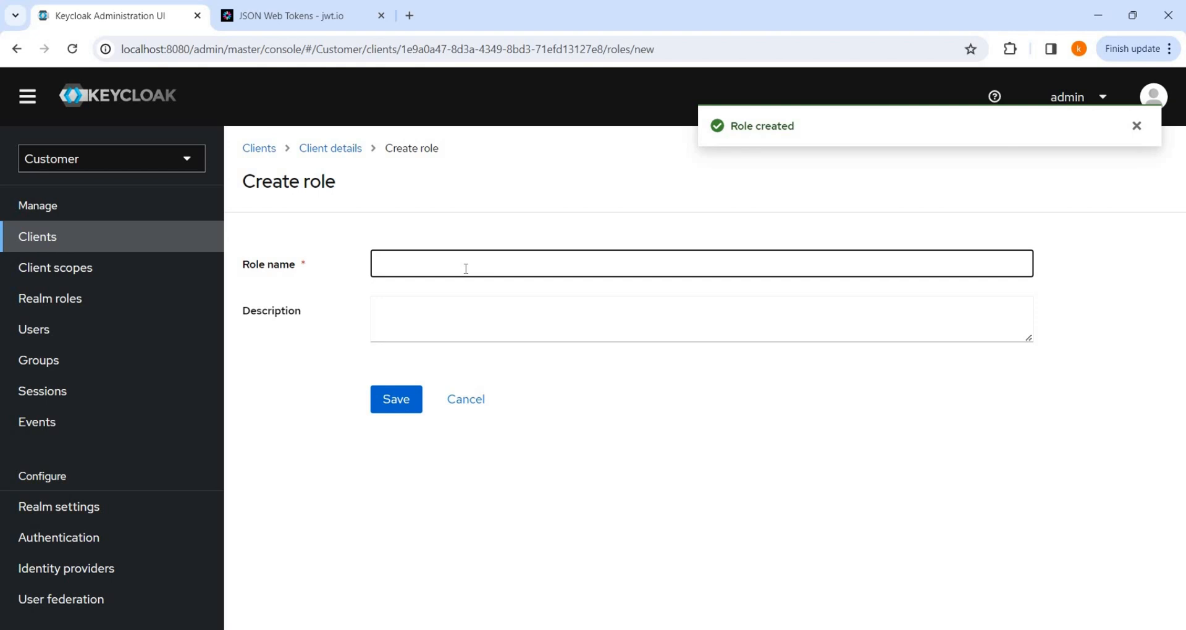
pyautogui.write('employee')
pyautogui.click(416, 407)
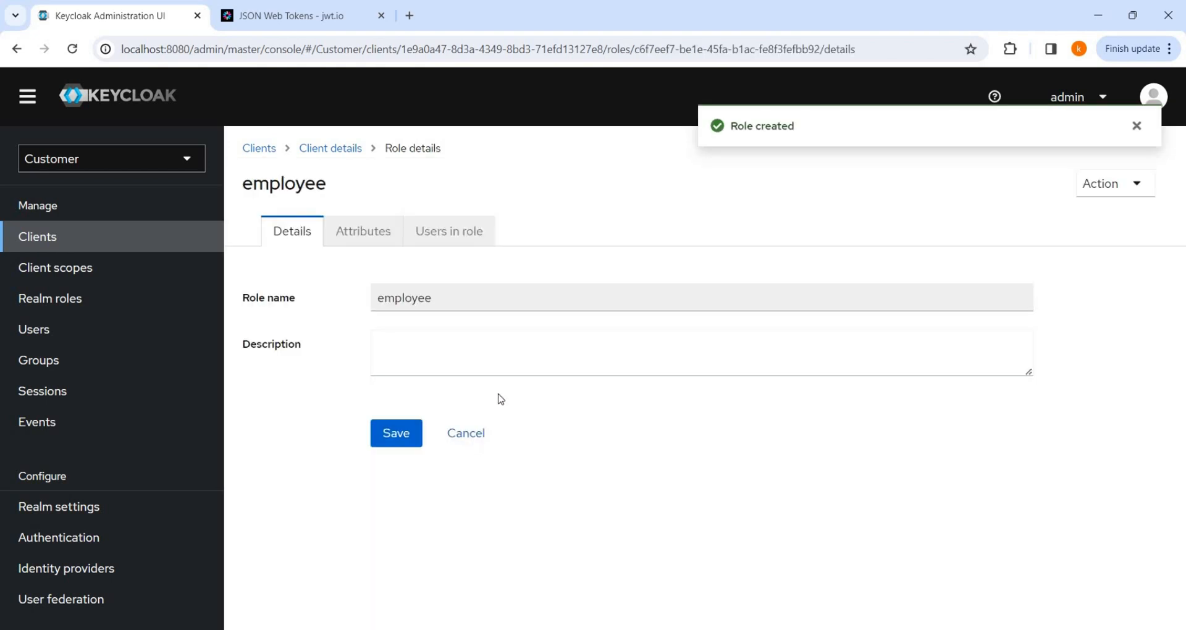
pyautogui.click(466, 433)
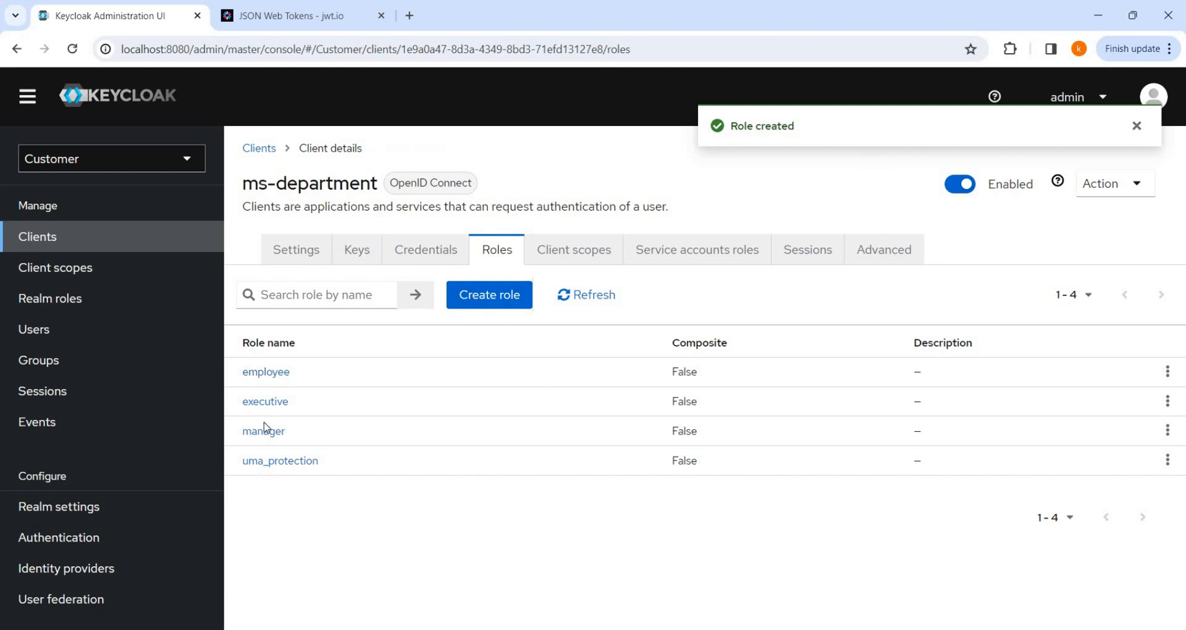
pyautogui.click(60, 299)
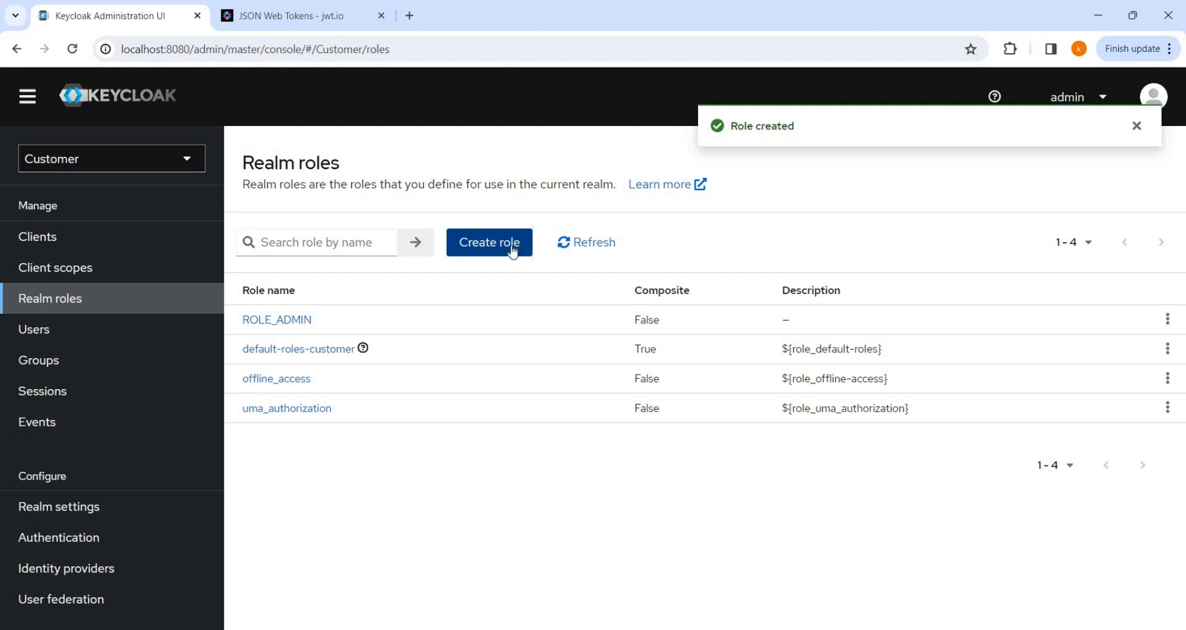
# Create realm role ROLE_SUPER_ADMIN and go back to the realm roles list.
pyautogui.click(512, 251)
pyautogui.click(390, 266)
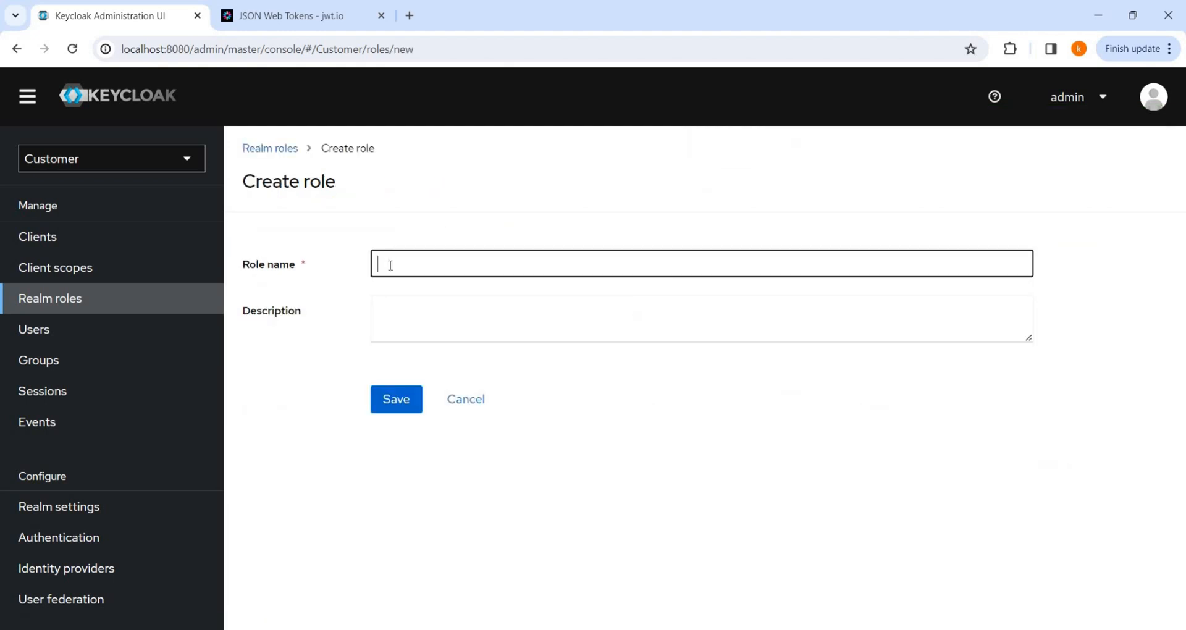
pyautogui.write('ROLE_SUPER_ADMIN')
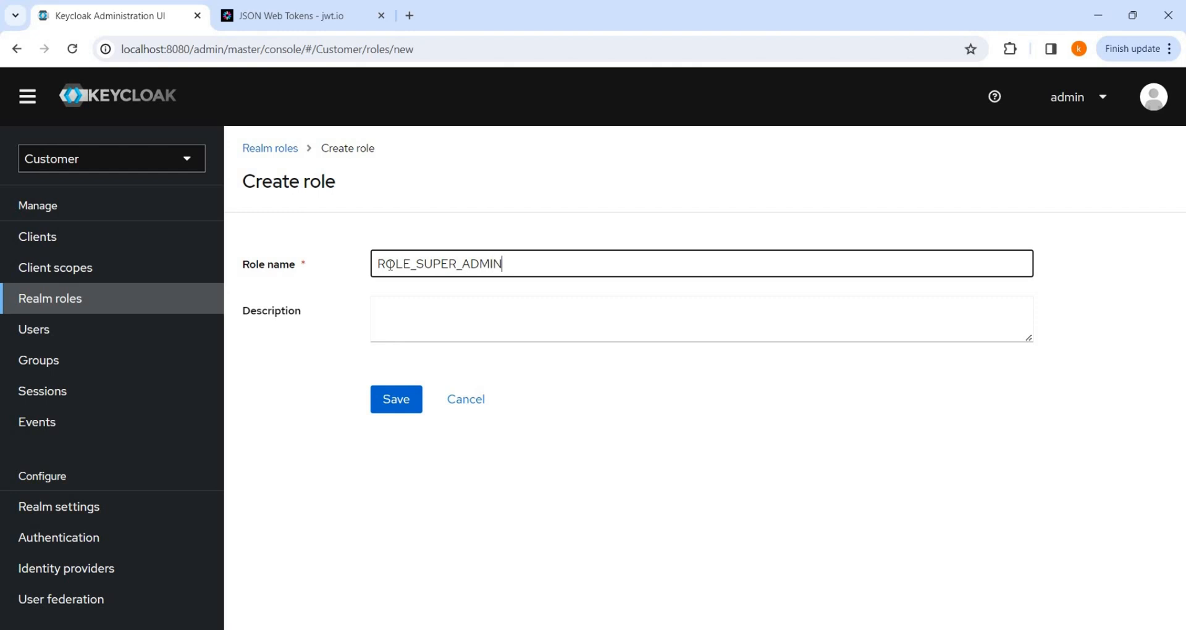
pyautogui.click(407, 401)
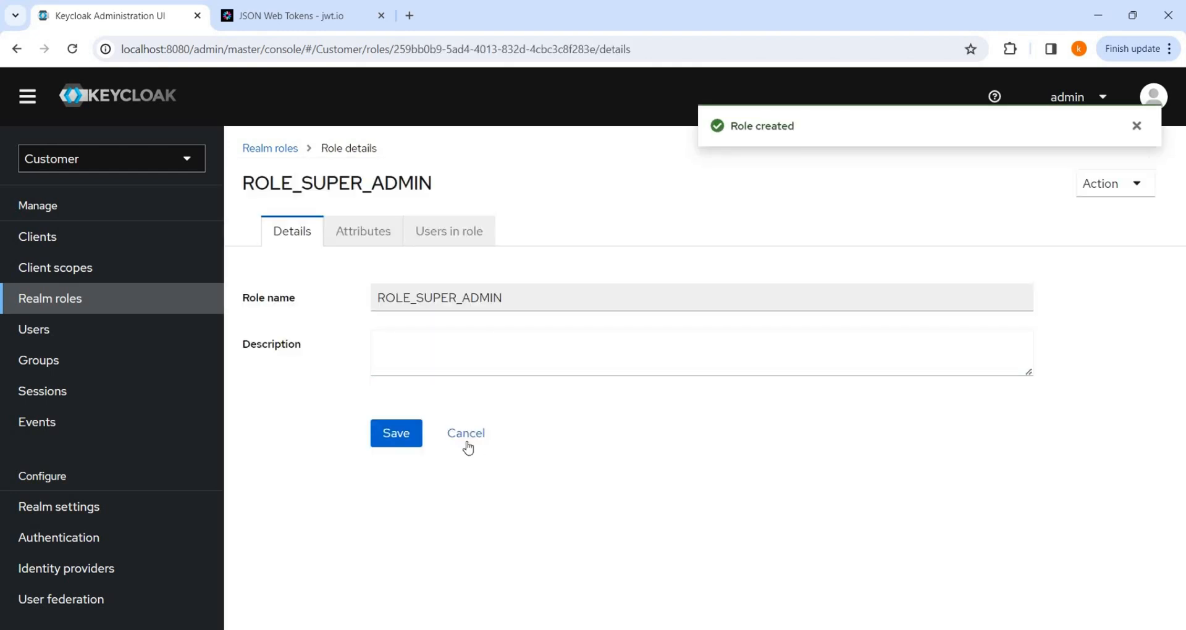
pyautogui.click(462, 433)
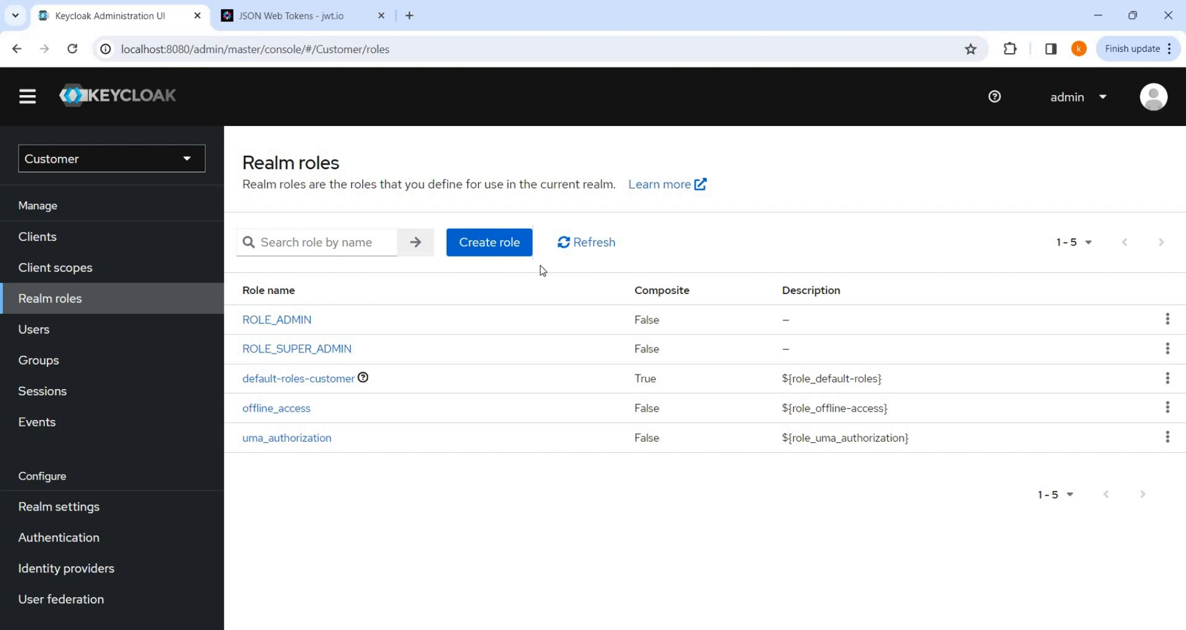
# Create a new realm role named COMP_DEPT.
pyautogui.click(500, 246)
pyautogui.click(449, 266)
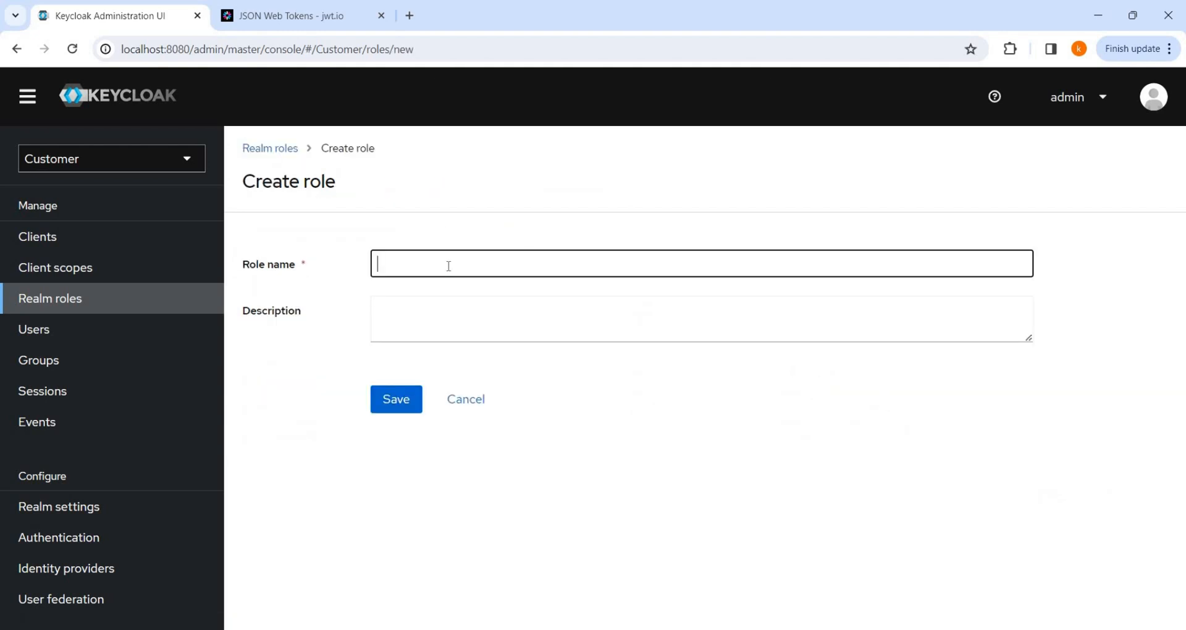
pyautogui.write('COMP_DEPT')
pyautogui.click(413, 409)
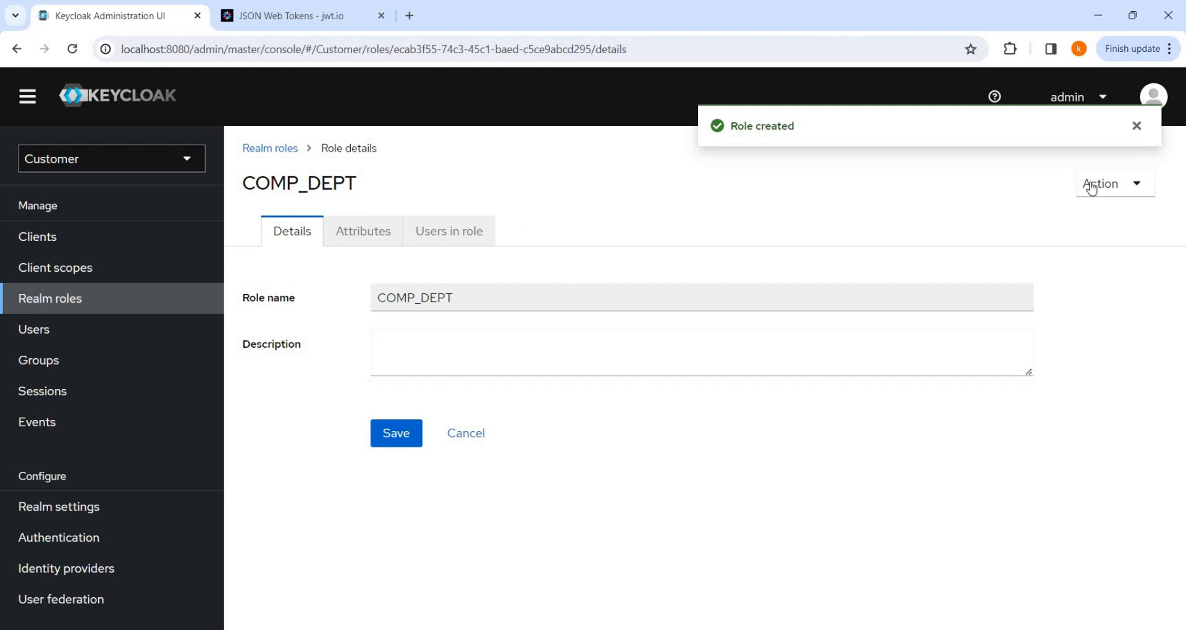
# Make COMP_DEPT composite with associated roles ROLE_ADMIN and ROLE_SUPER_ADMIN.
pyautogui.click(1137, 126)
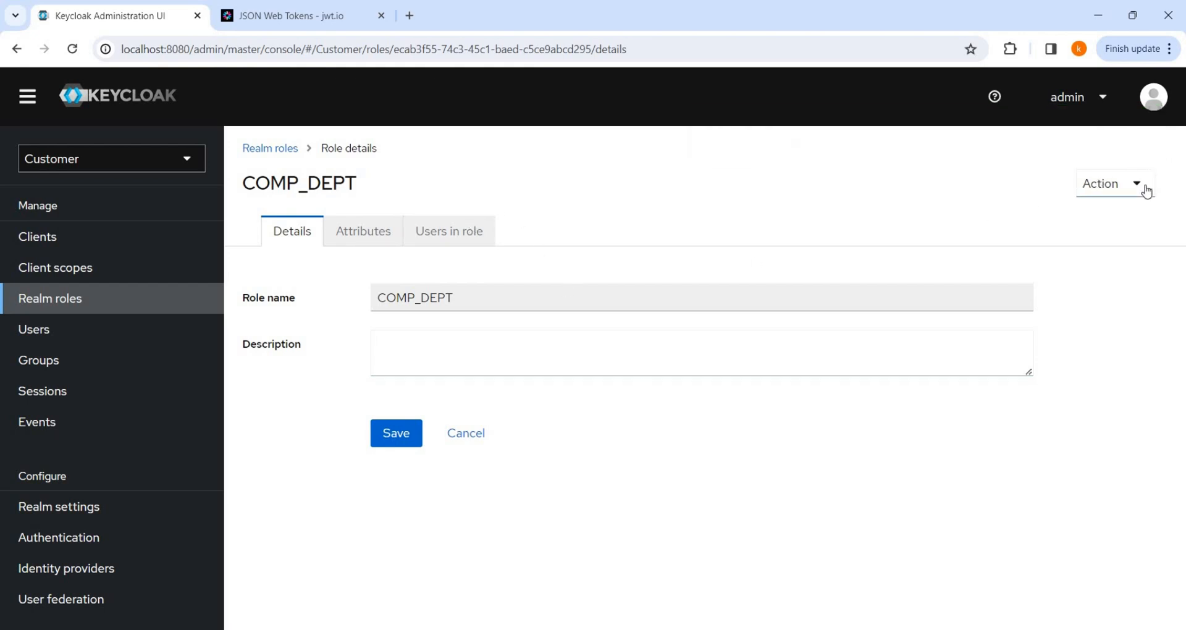
pyautogui.click(1140, 186)
pyautogui.click(1109, 224)
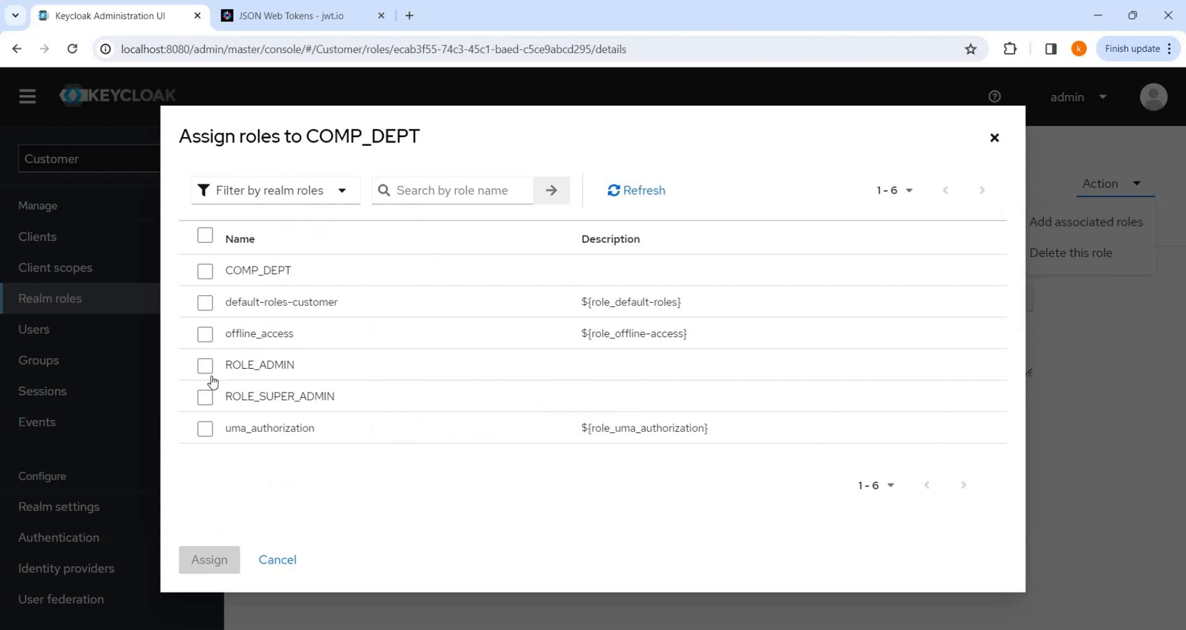
pyautogui.click(205, 399)
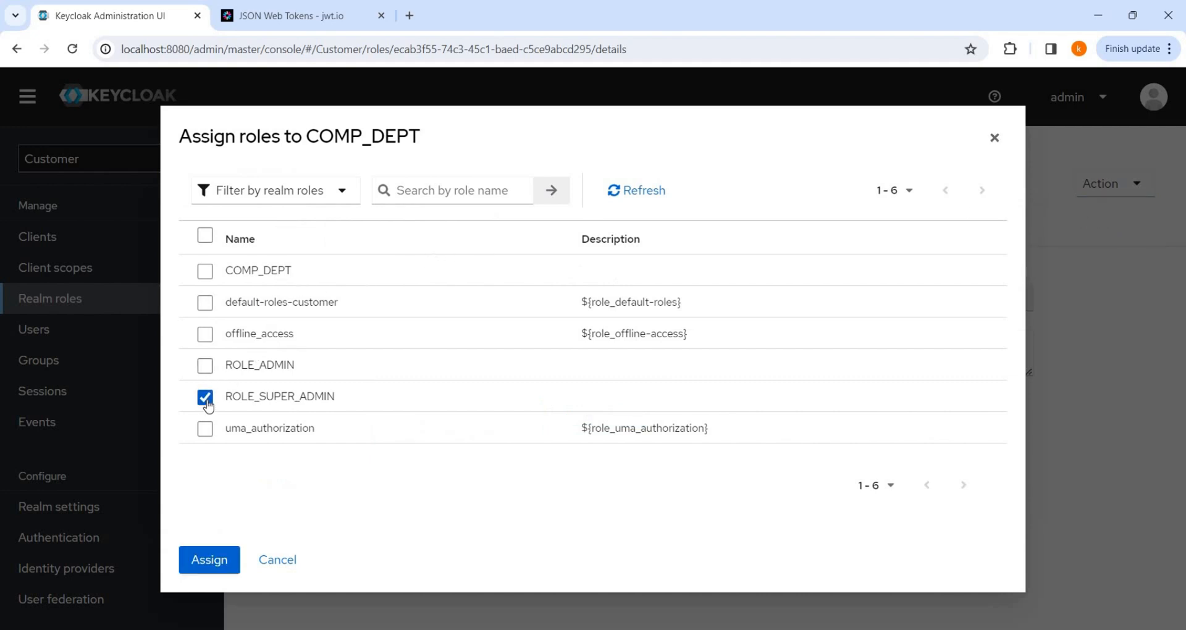
pyautogui.click(205, 365)
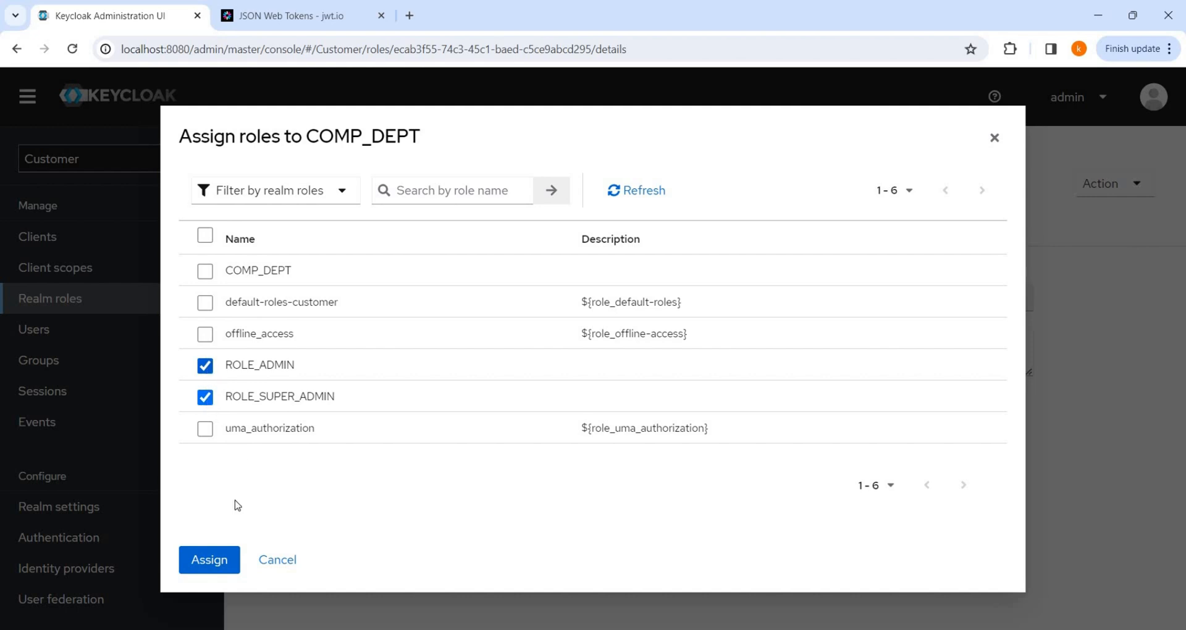
pyautogui.click(228, 562)
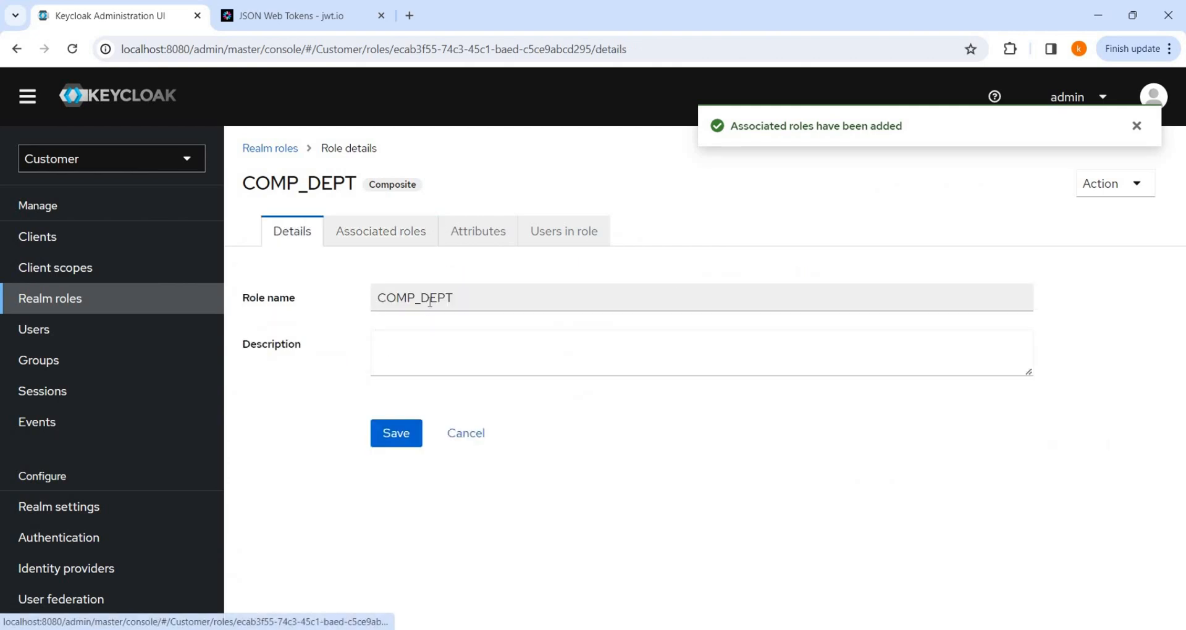
pyautogui.click(386, 233)
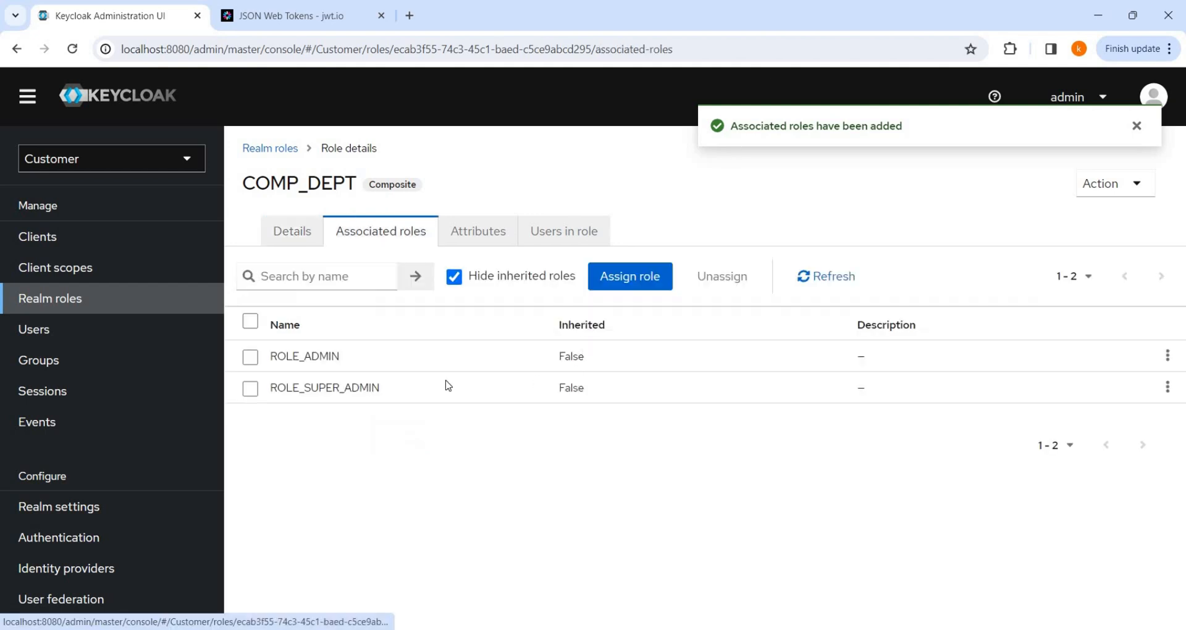
# Confirm COMP_DEPT shows composite True in the realm roles list, then open Clients.
pyautogui.click(286, 239)
pyautogui.click(473, 432)
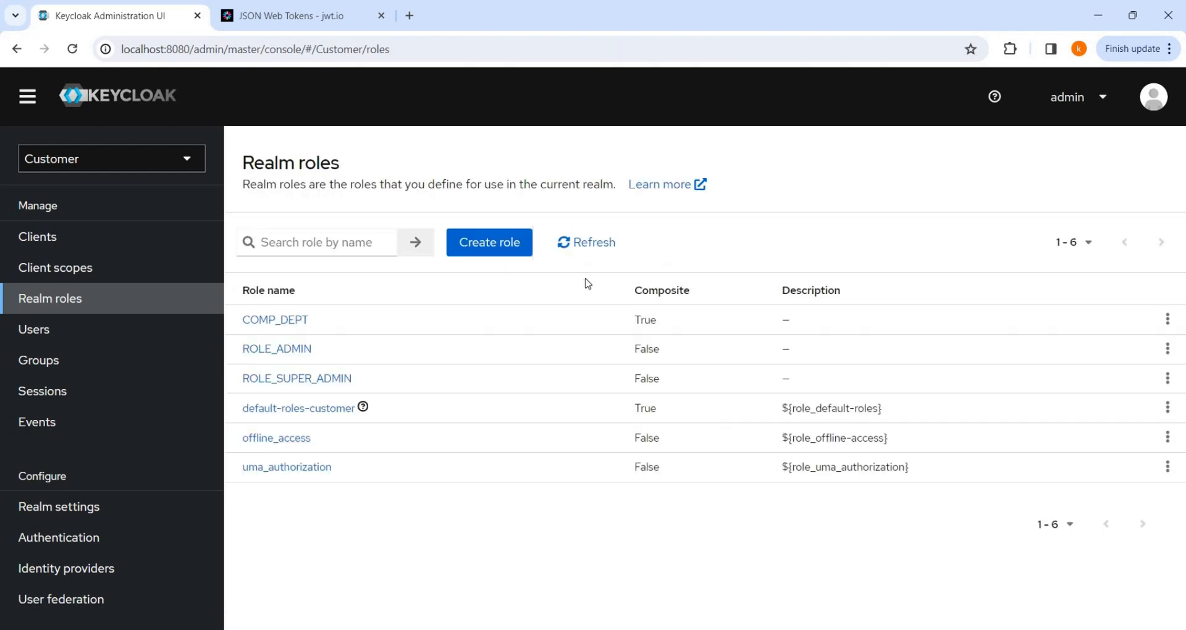
pyautogui.doubleClick(644, 319)
pyautogui.click(37, 236)
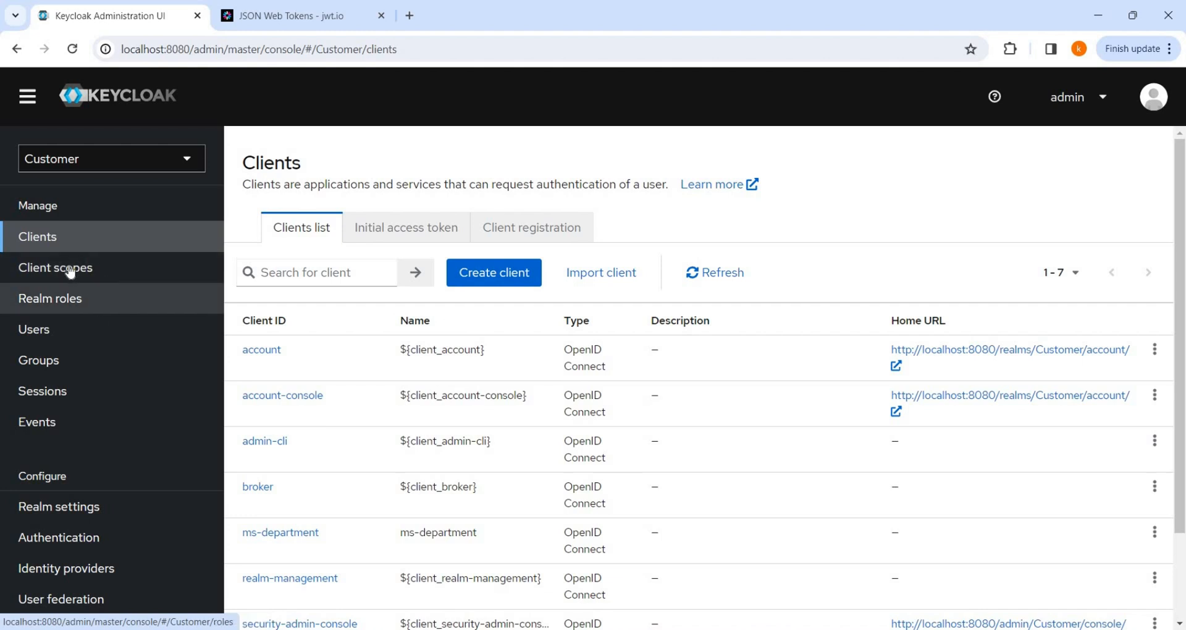
# In COMP_DEPT's role assignment, list client roles at 100 per page and select ms-department executive.
pyautogui.click(57, 299)
pyautogui.click(286, 322)
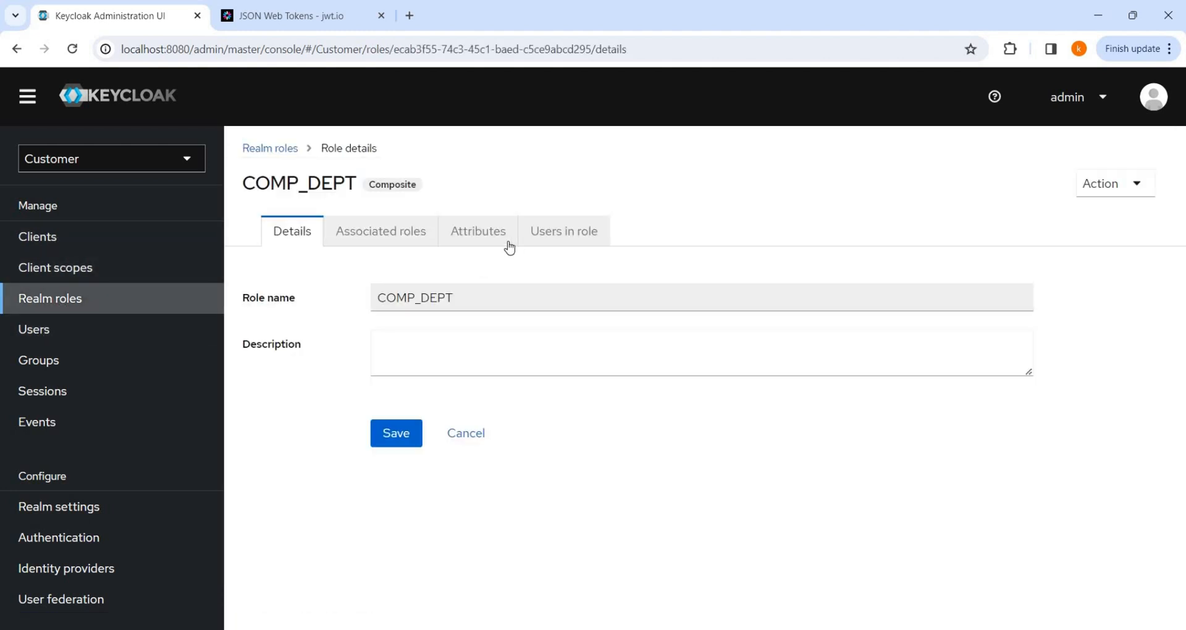
pyautogui.click(386, 244)
pyautogui.click(655, 277)
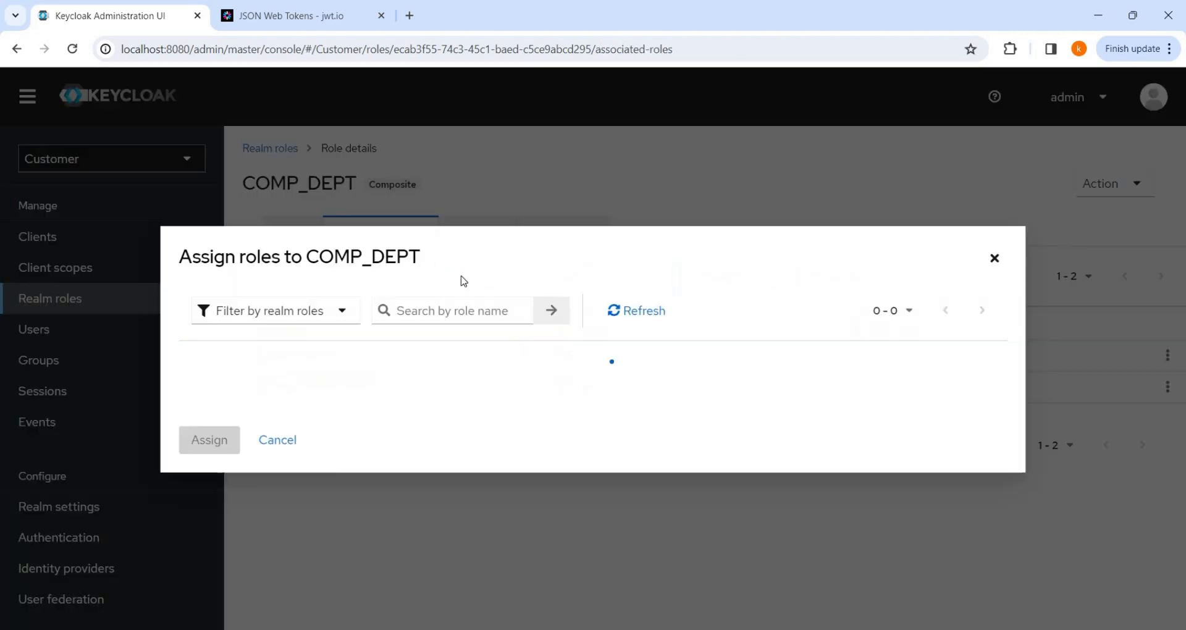
pyautogui.click(334, 204)
pyautogui.click(287, 237)
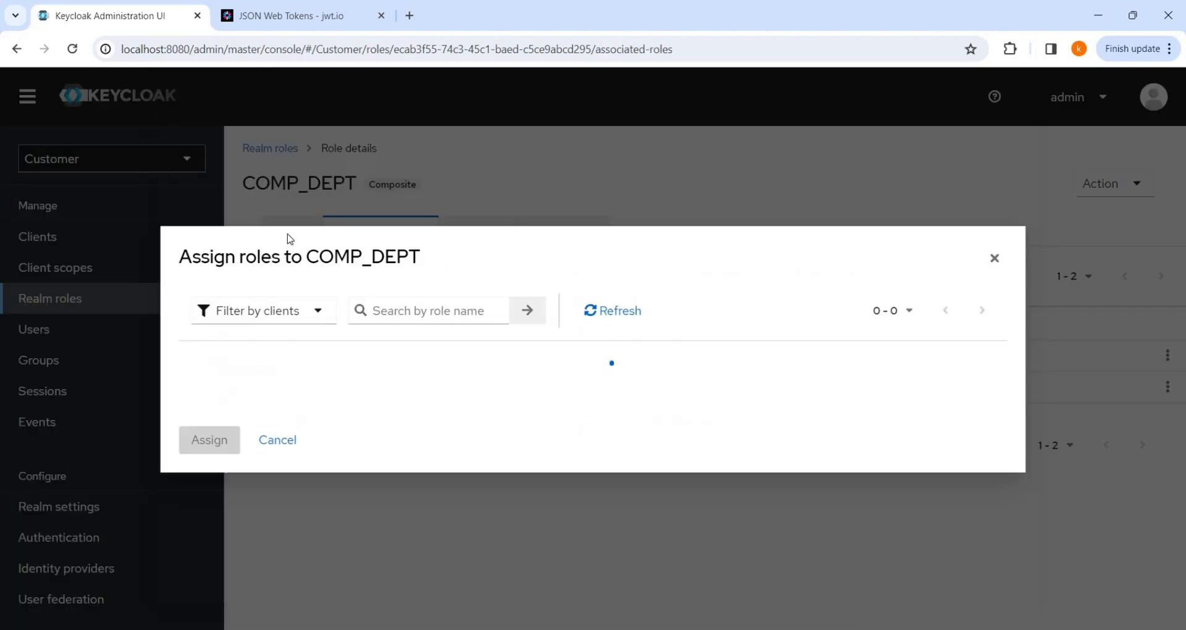
pyautogui.scroll(-2, 278, 454)
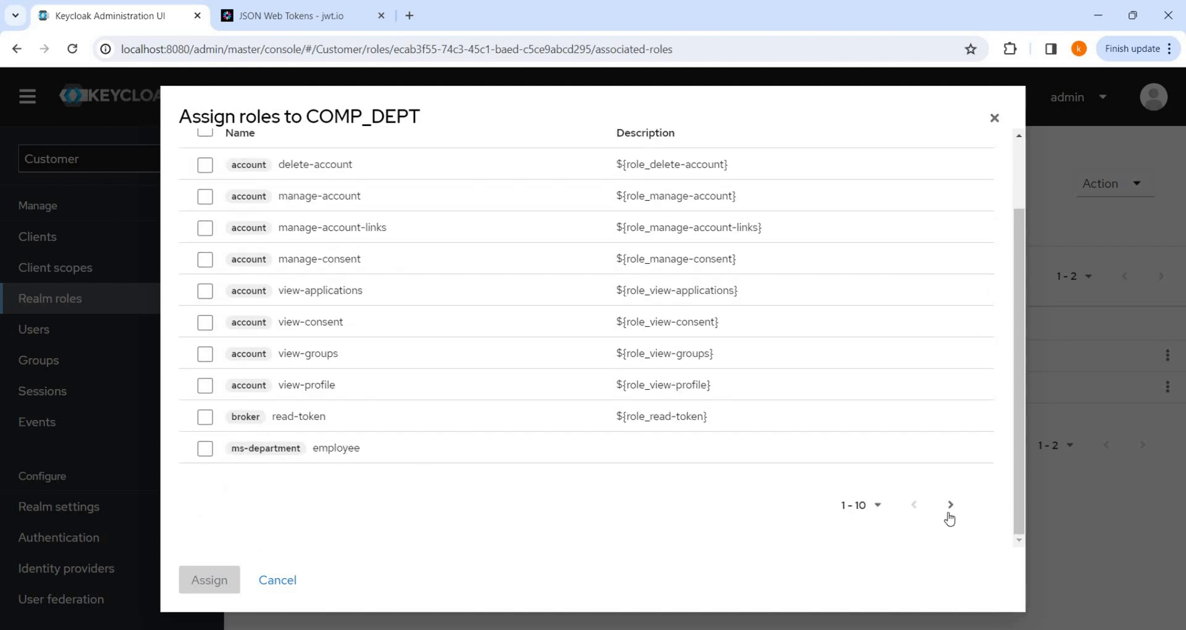
pyautogui.click(878, 507)
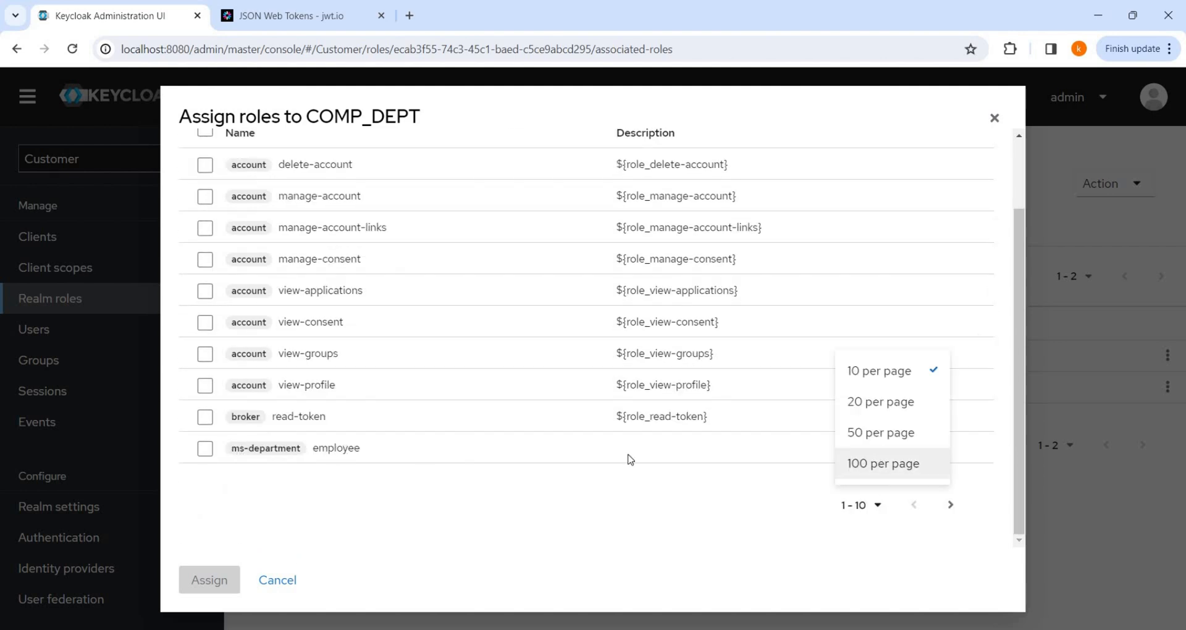
pyautogui.scroll(-5, 395, 408)
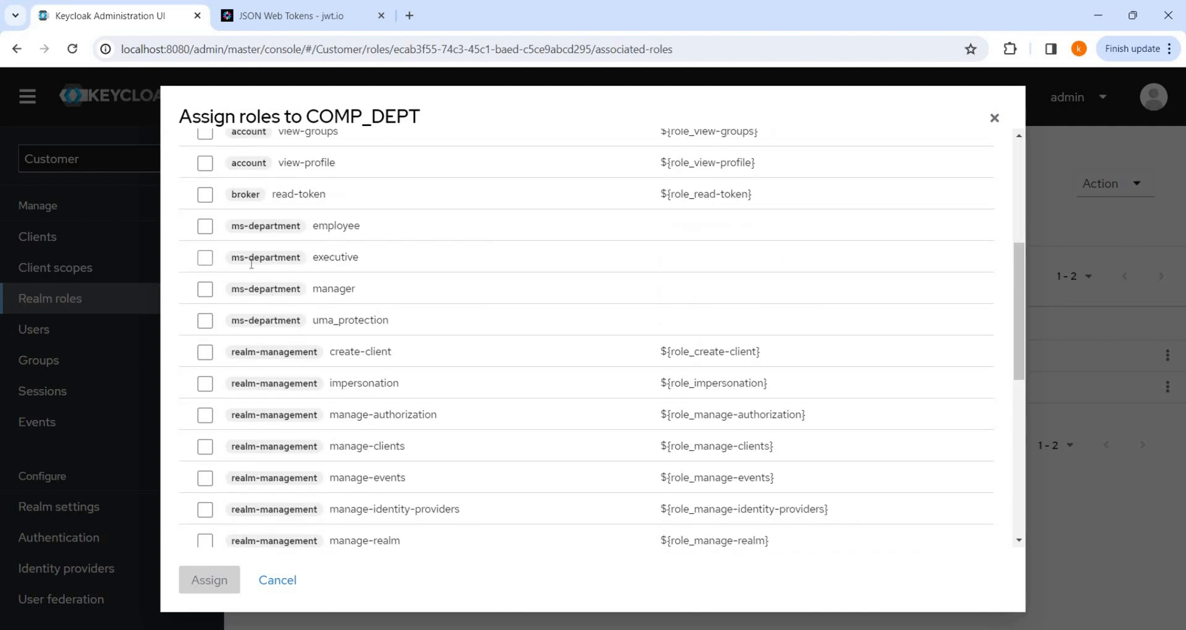
pyautogui.click(206, 258)
# Assign ms-department executive to COMP_DEPT and review its three associated roles.
pyautogui.click(224, 579)
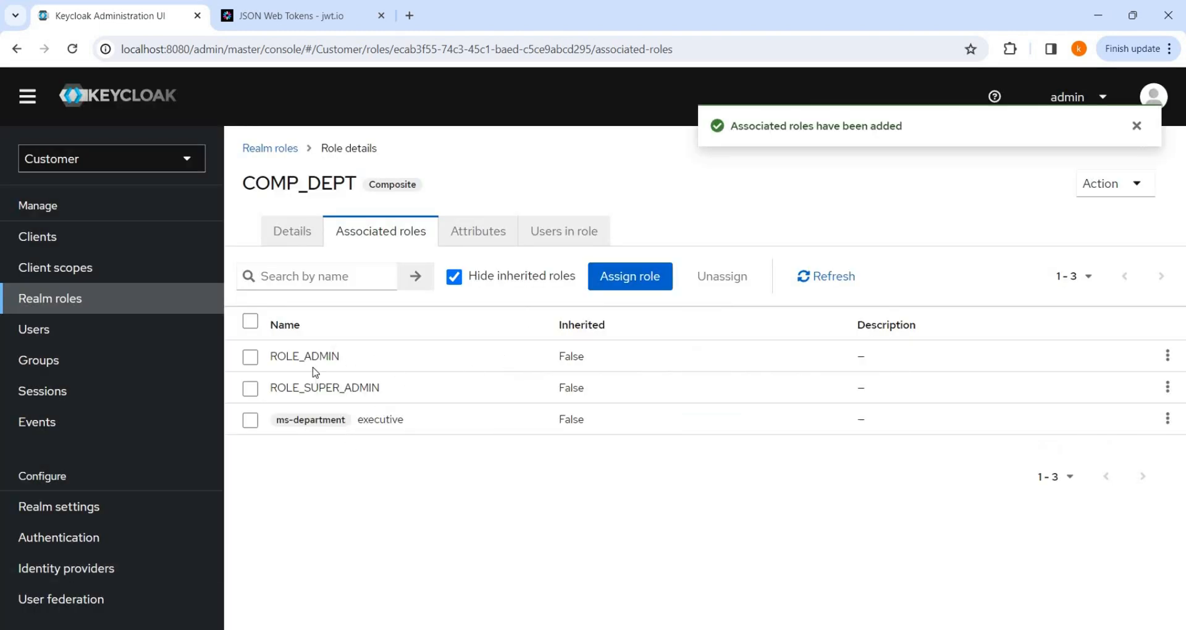
pyautogui.moveTo(300, 358); pyautogui.dragTo(404, 389)
pyautogui.click(397, 388)
pyautogui.moveTo(336, 376); pyautogui.dragTo(259, 357)
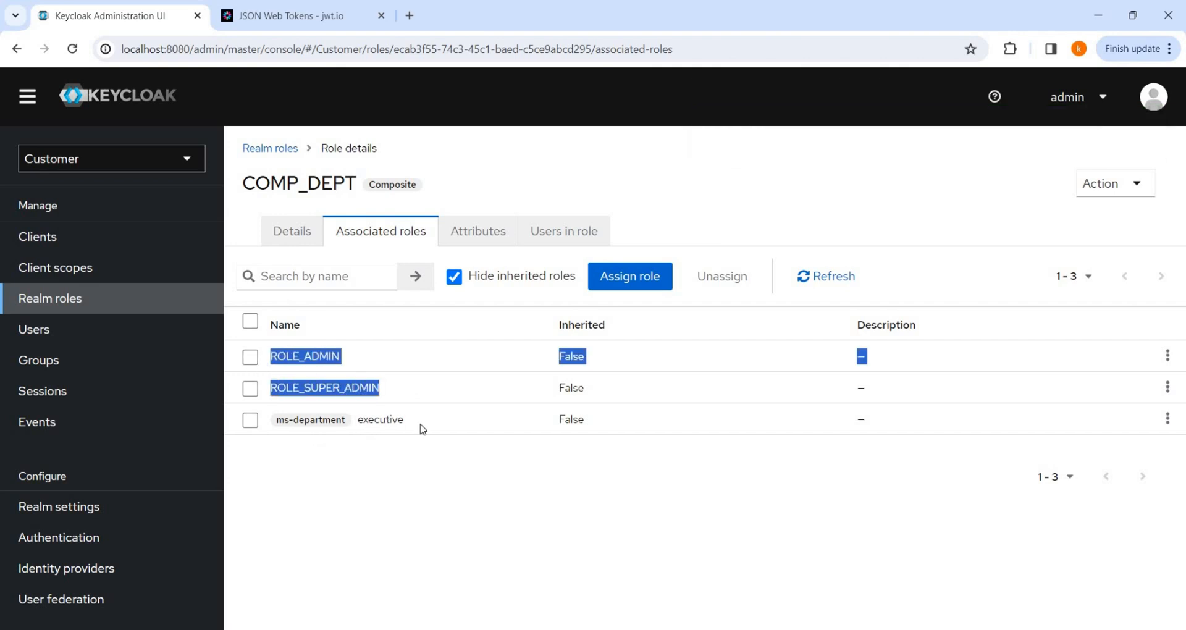
pyautogui.tripleClick(349, 414)
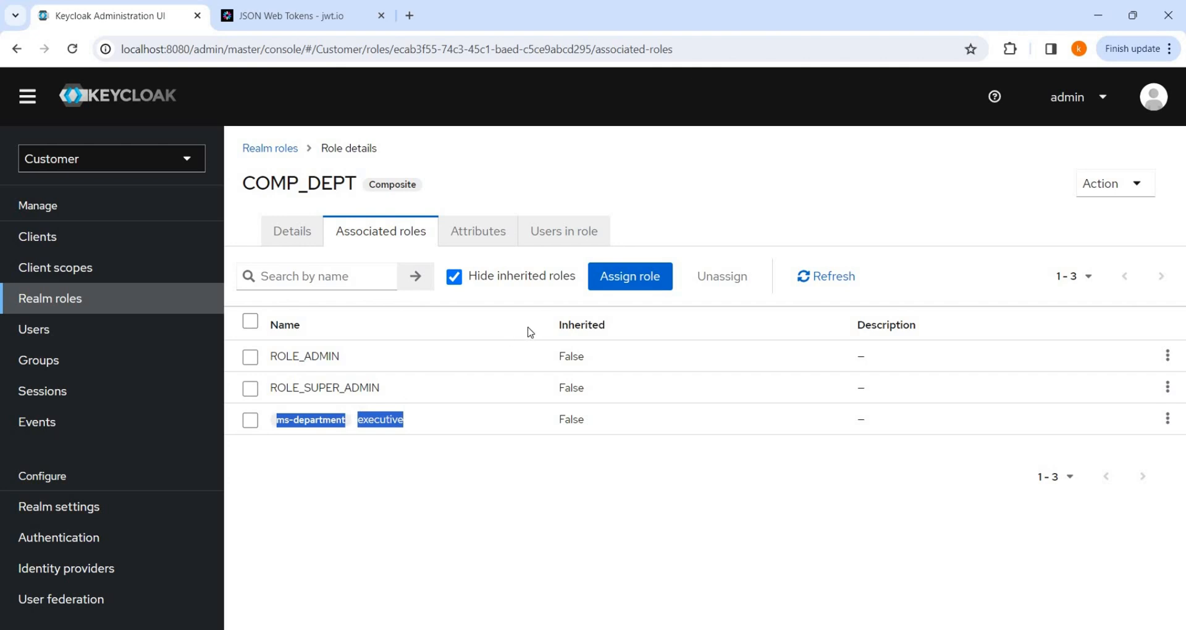
pyautogui.click(55, 238)
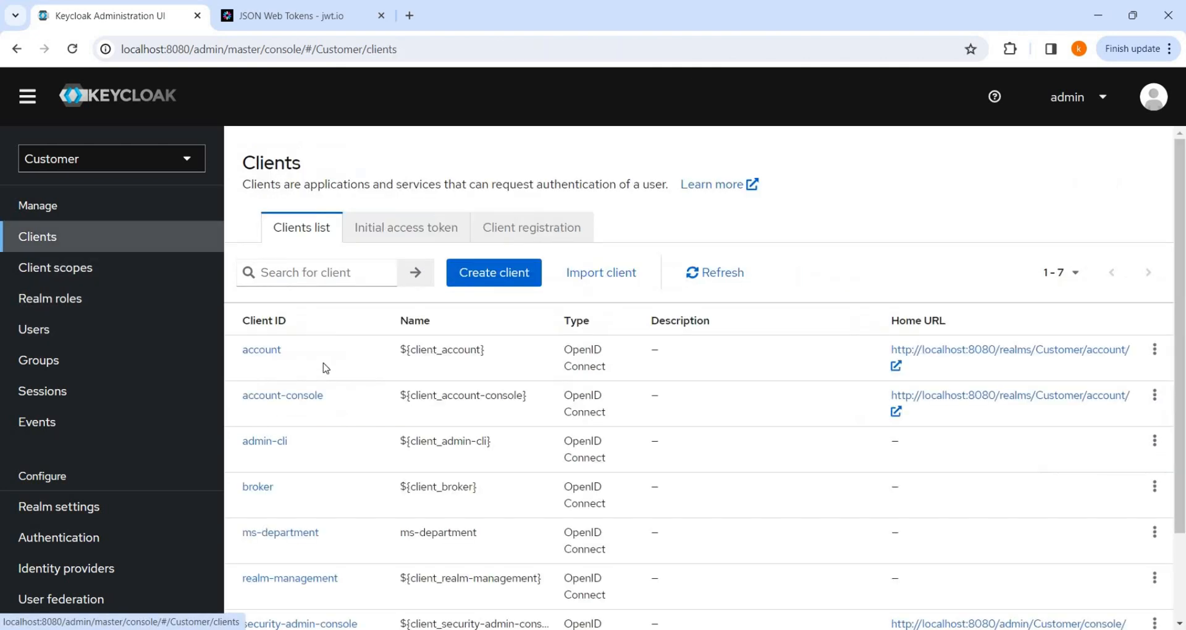
# Create the client role comp_dept_role on ms-department.
pyautogui.click(299, 530)
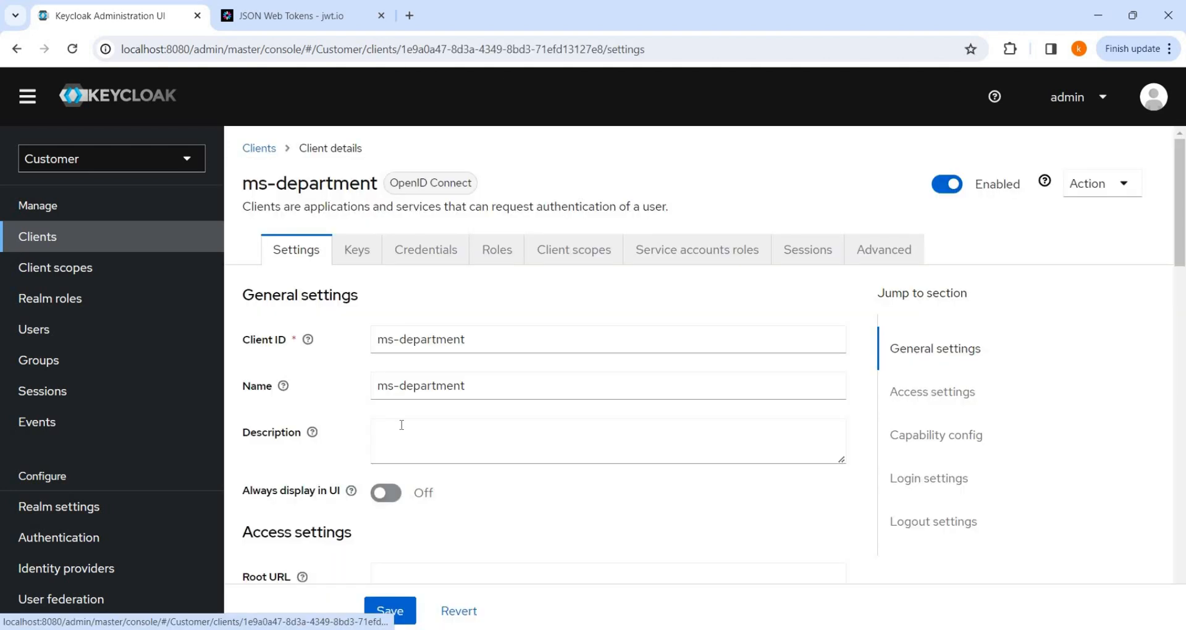
pyautogui.click(495, 251)
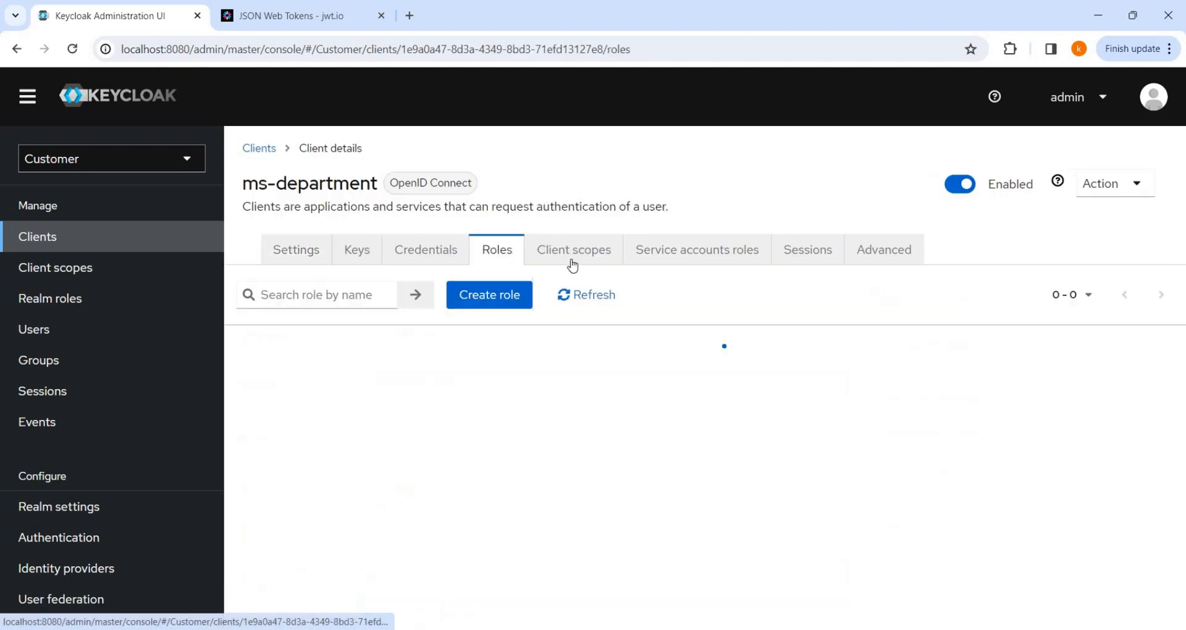
pyautogui.click(506, 297)
pyautogui.click(450, 263)
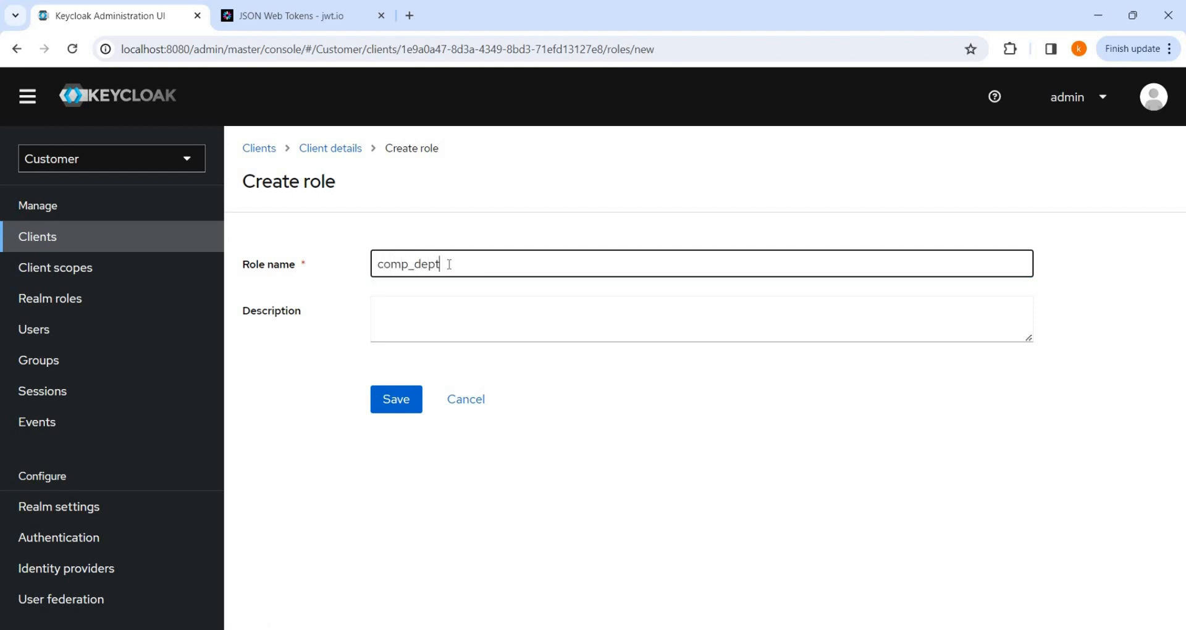
pyautogui.write('comp_dept_role')
pyautogui.click(397, 402)
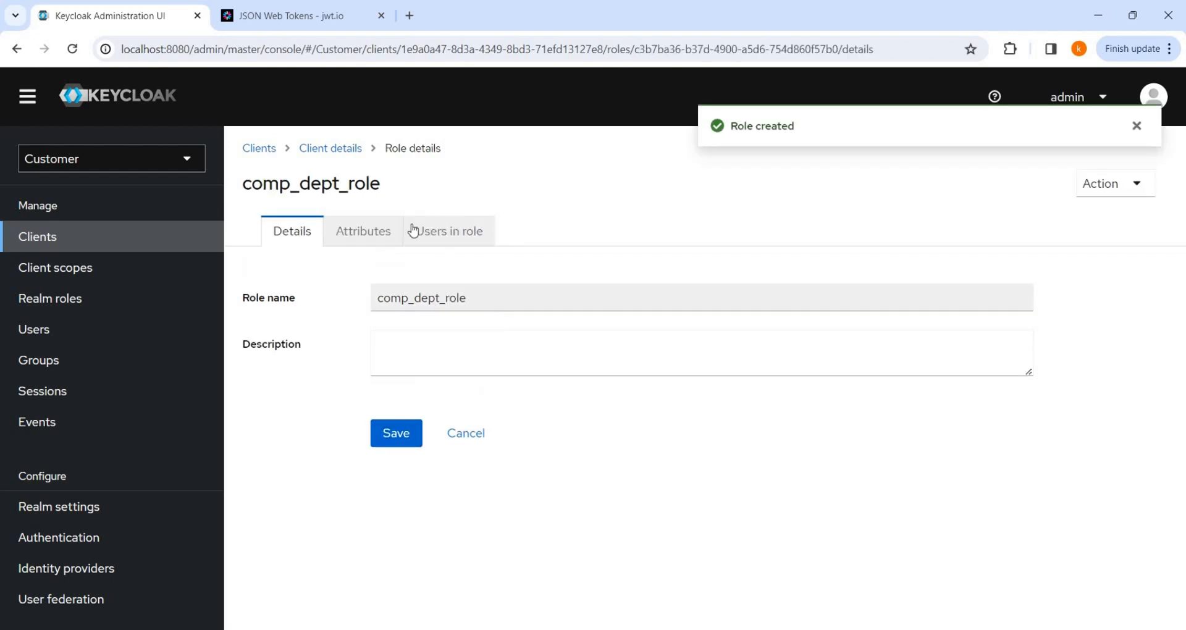
# Associate ms-department employee, executive and manager client roles with comp_dept_role.
pyautogui.click(1121, 183)
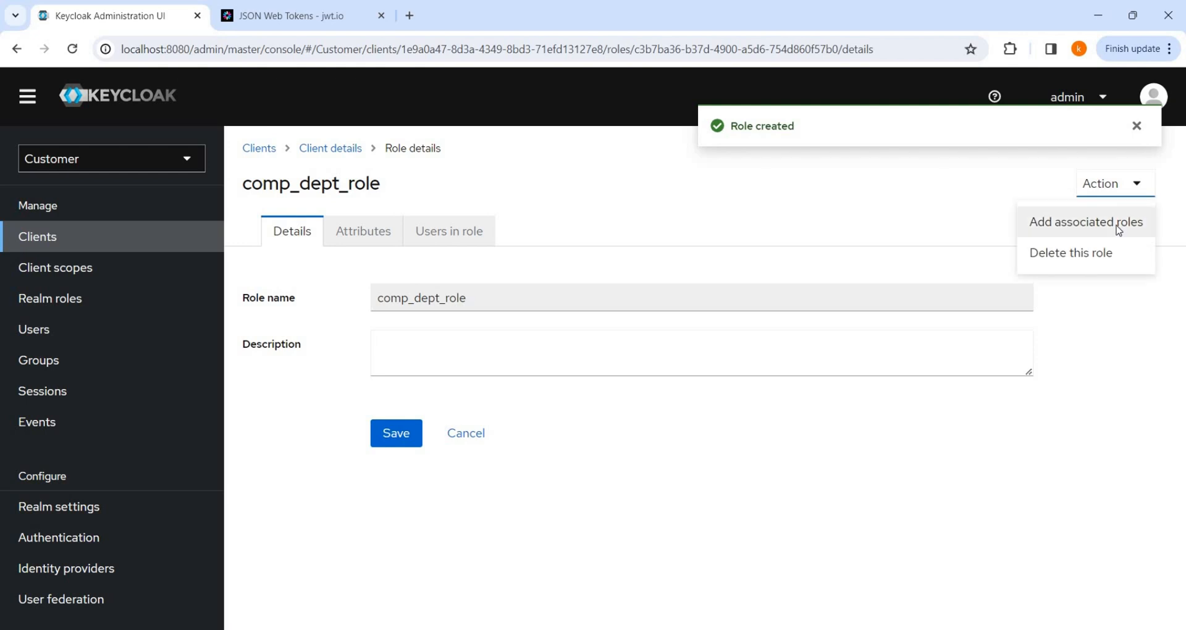
pyautogui.click(1106, 222)
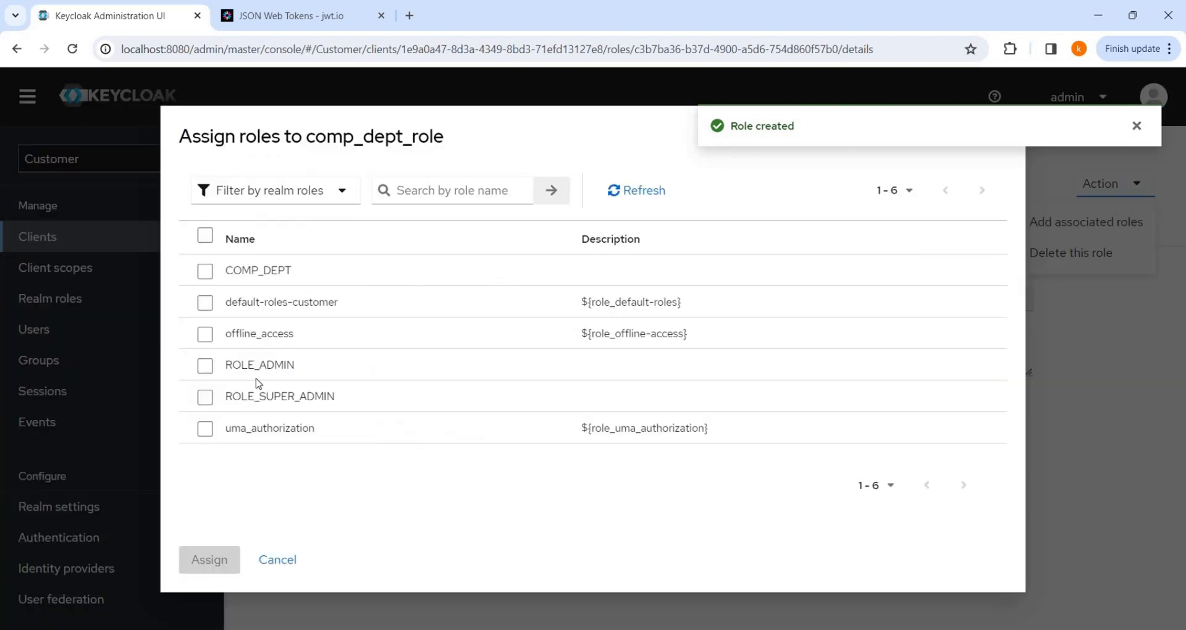
pyautogui.click(206, 373)
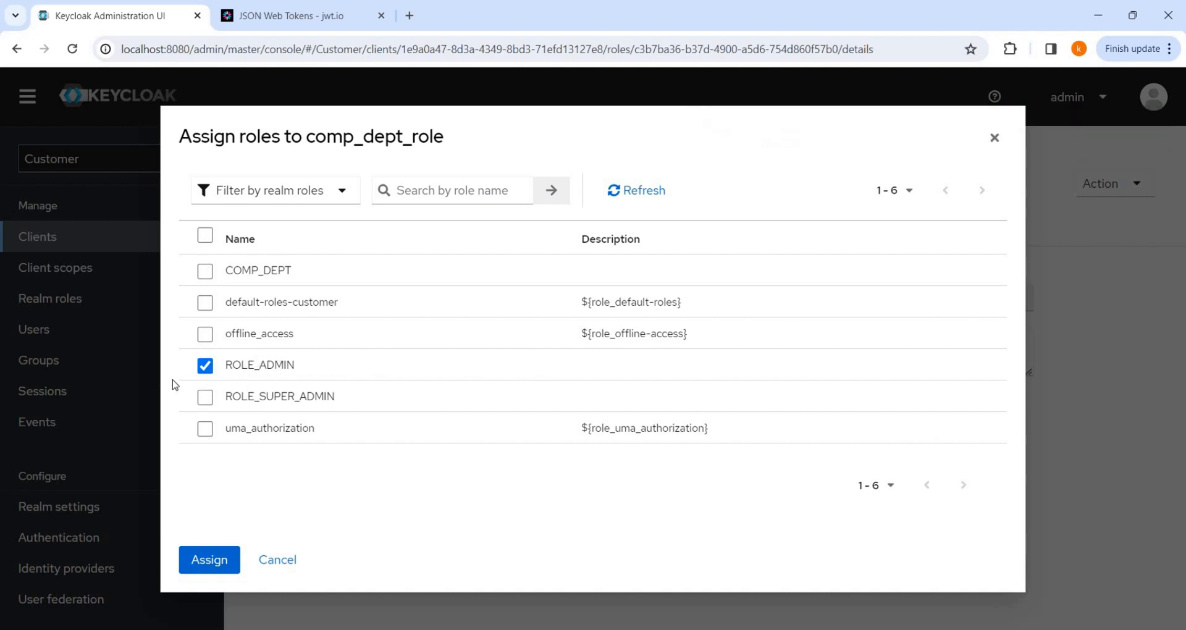
pyautogui.click(207, 402)
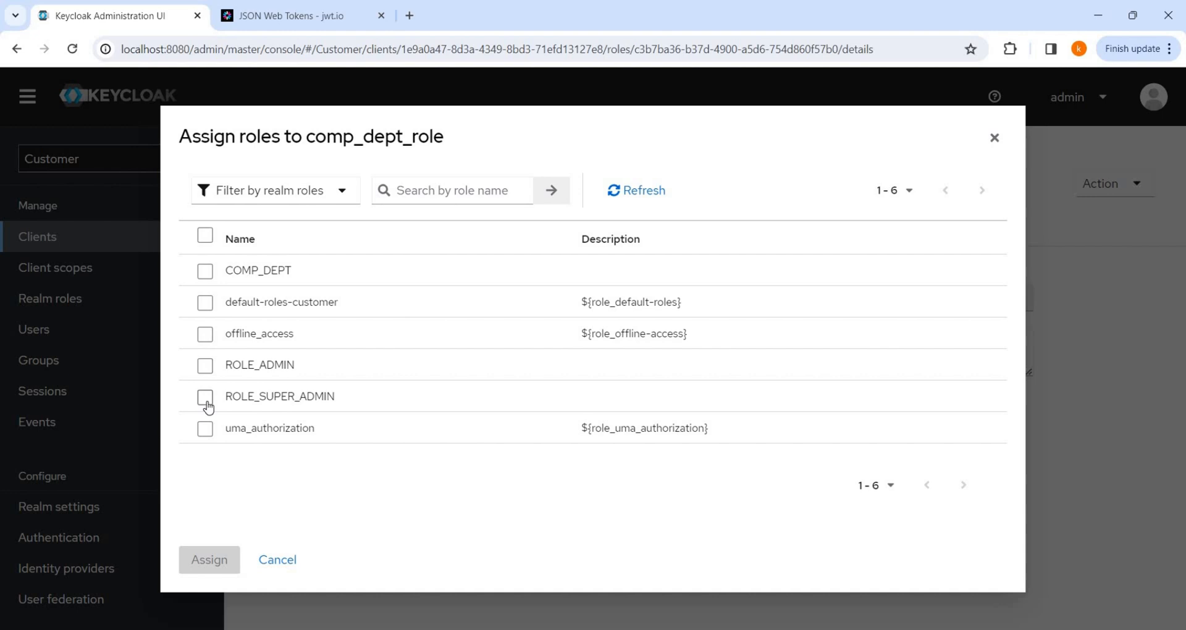
pyautogui.click(327, 196)
pyautogui.click(268, 250)
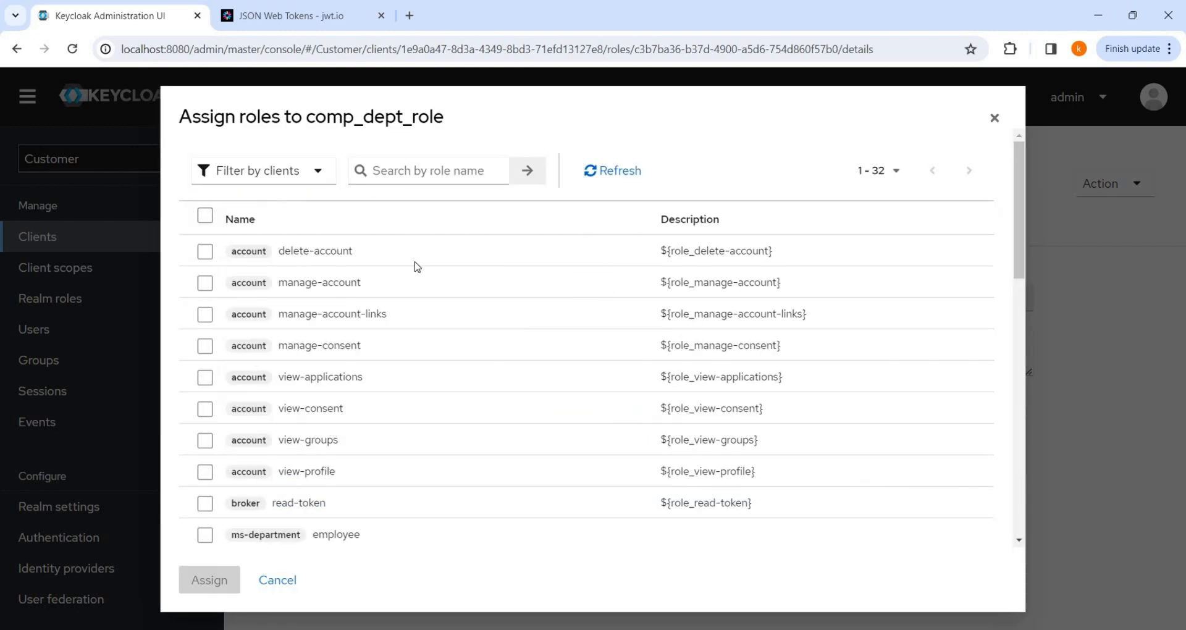
pyautogui.scroll(-5, 432, 425)
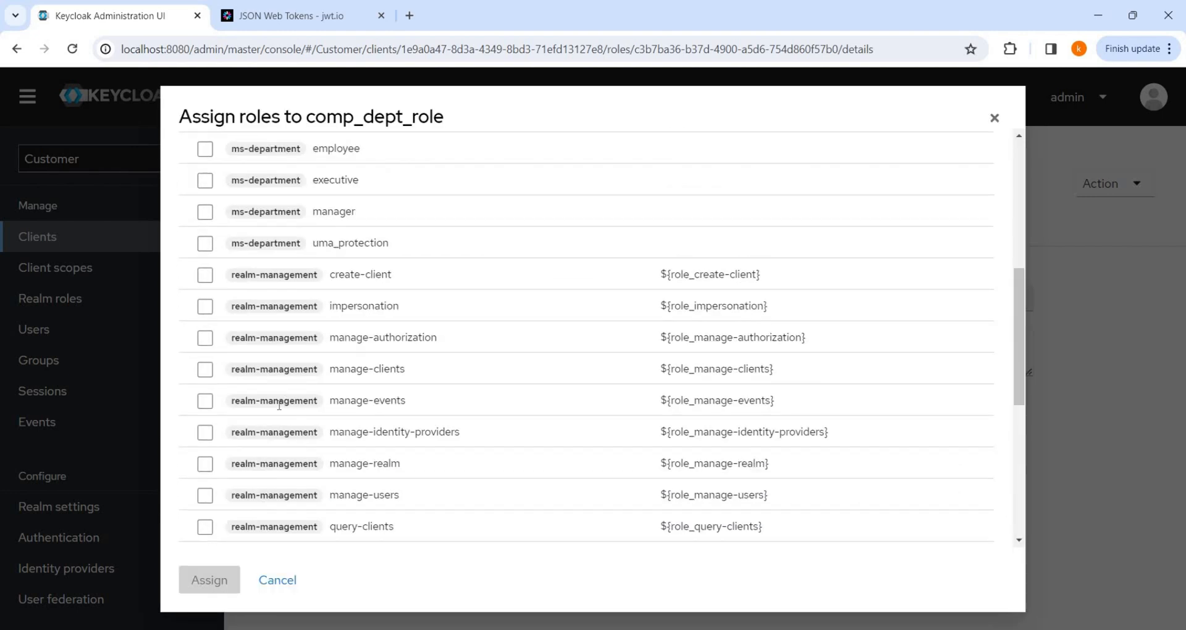
pyautogui.scroll(2, 366, 342)
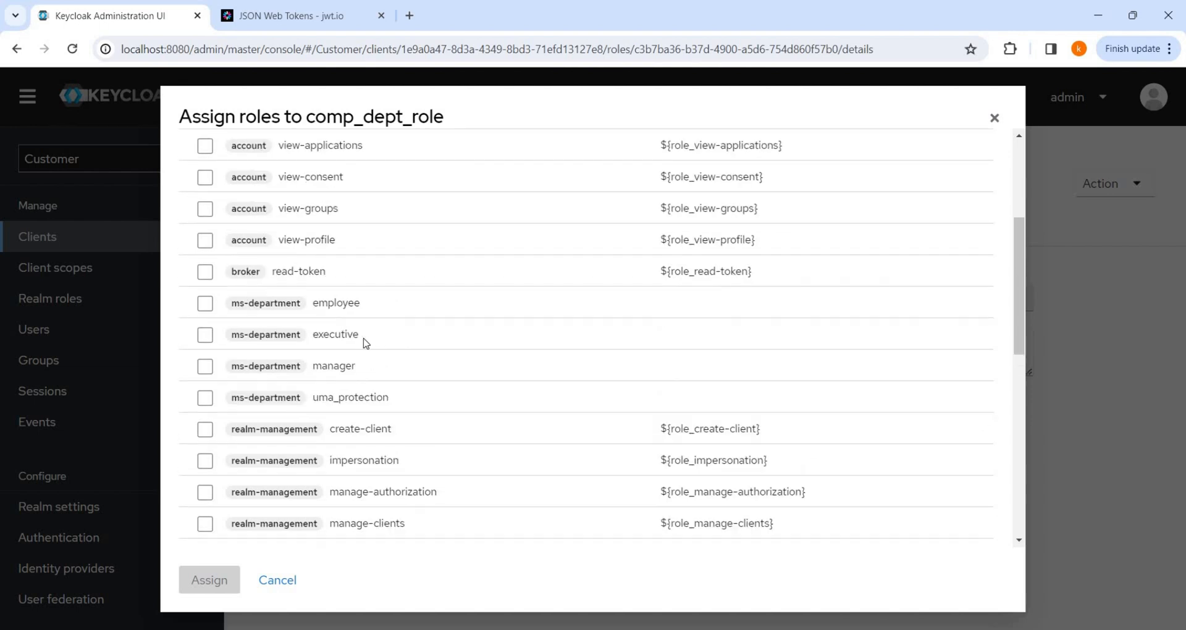
pyautogui.click(206, 304)
pyautogui.click(206, 335)
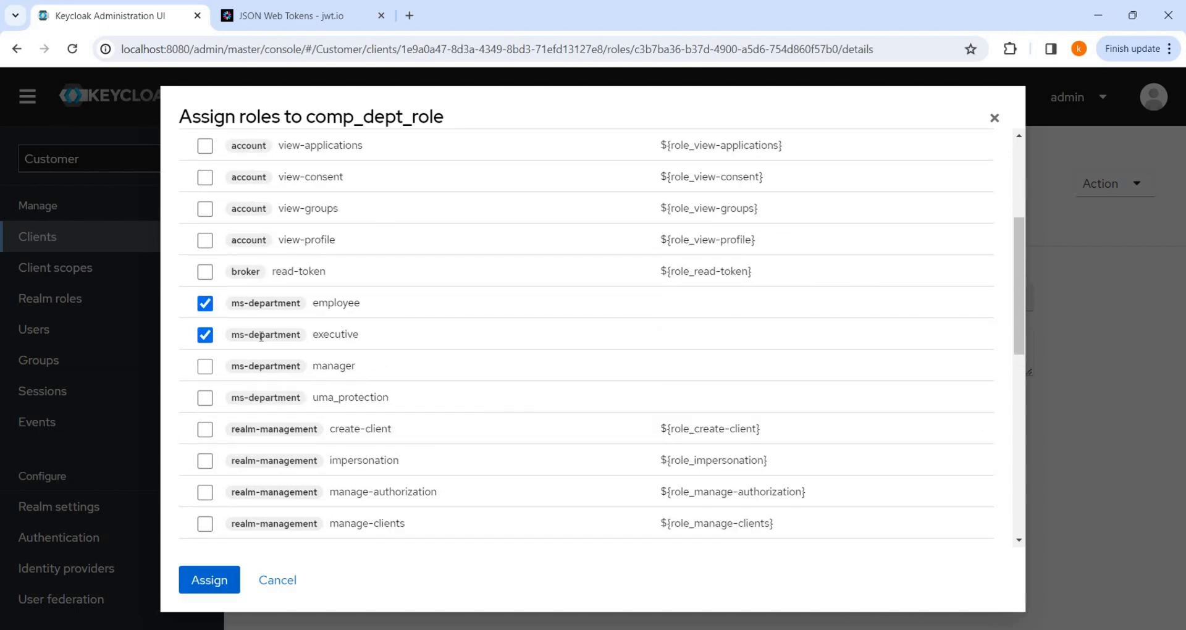
pyautogui.click(205, 367)
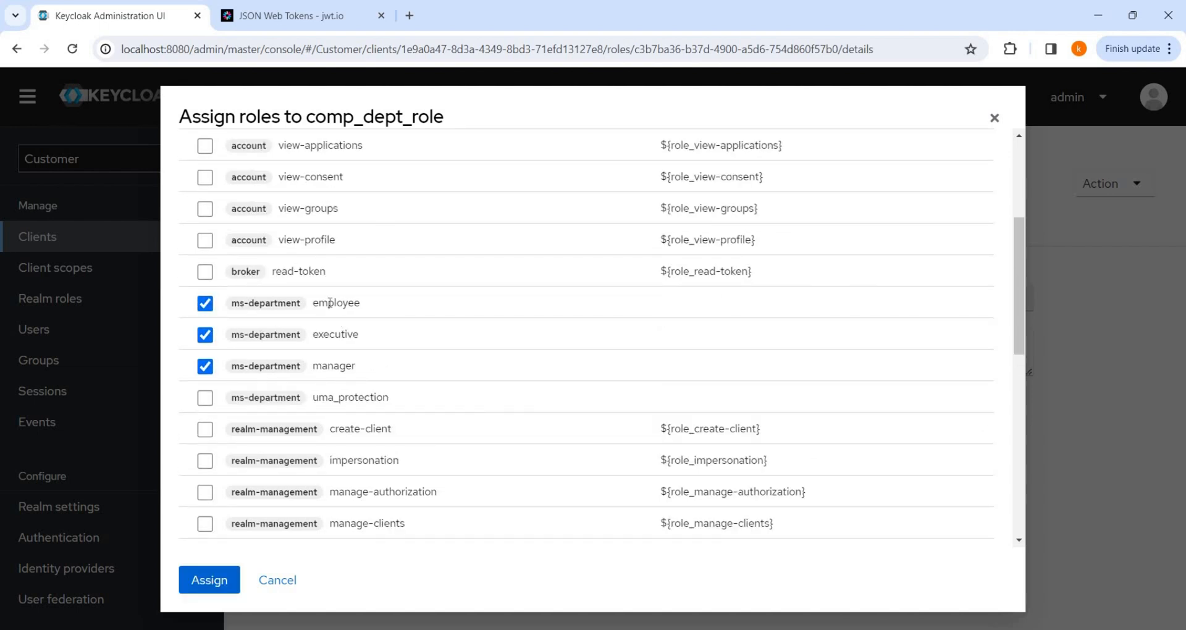
pyautogui.click(227, 587)
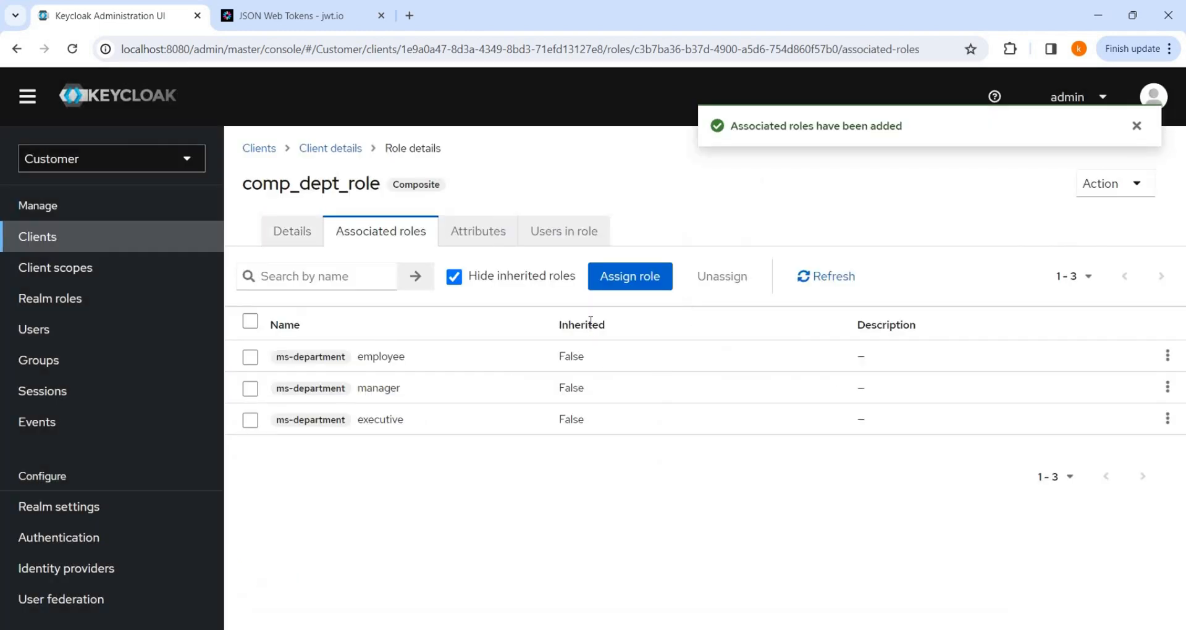
# Verify comp_dept_role shows composite True and lists its three associated roles.
pyautogui.click(284, 235)
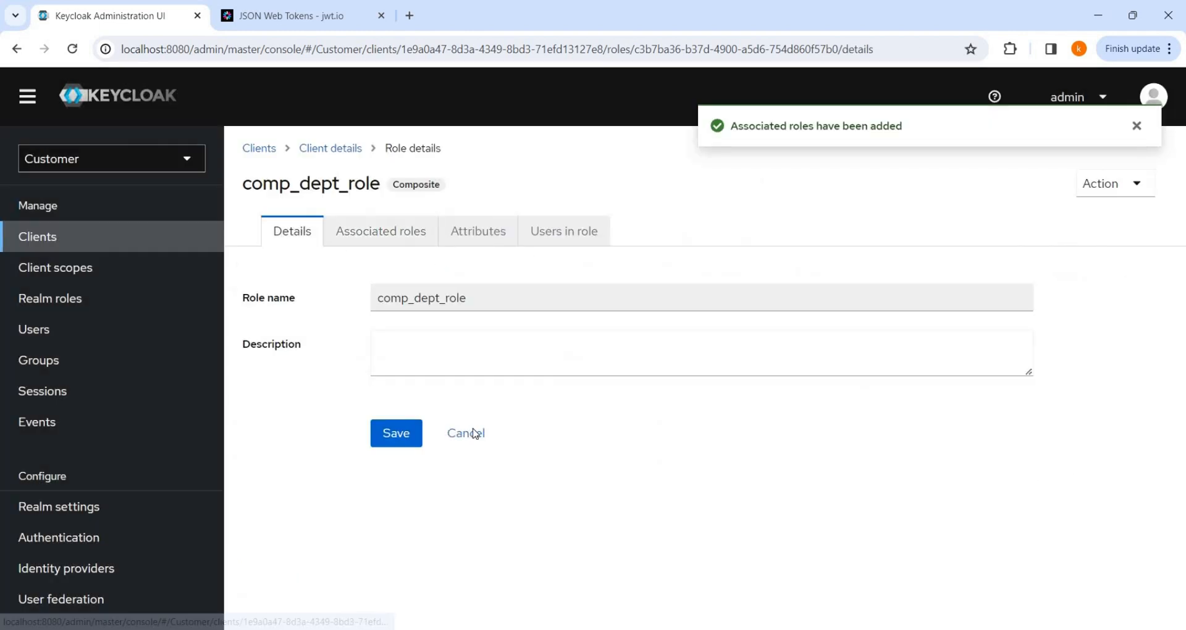
pyautogui.click(474, 433)
pyautogui.doubleClick(688, 372)
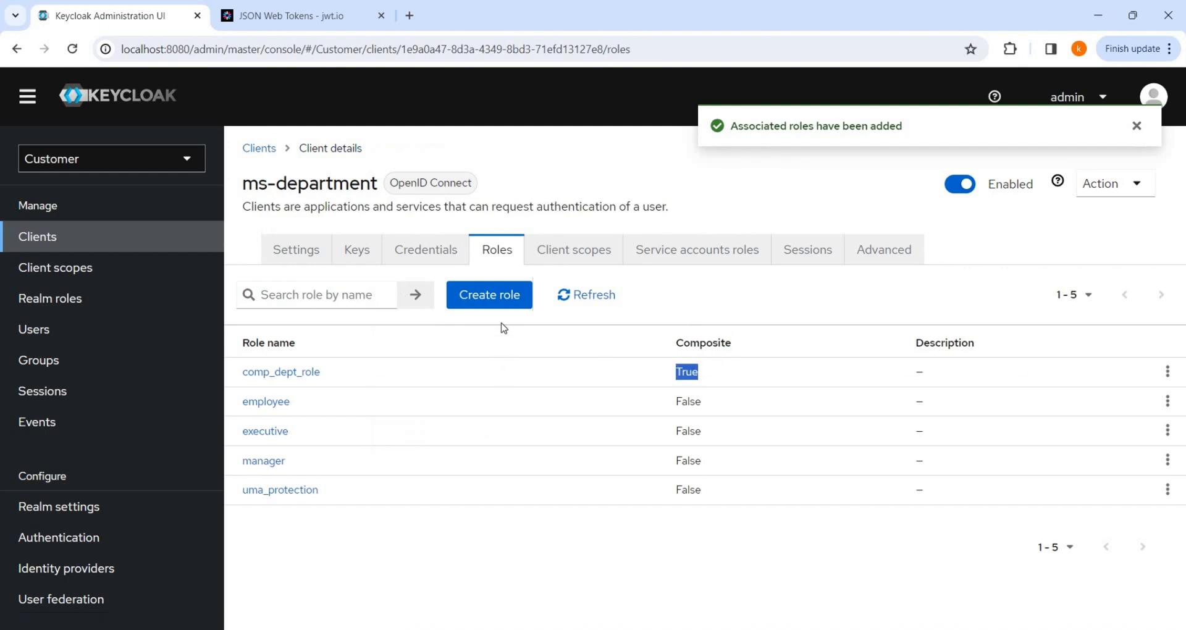
pyautogui.click(295, 374)
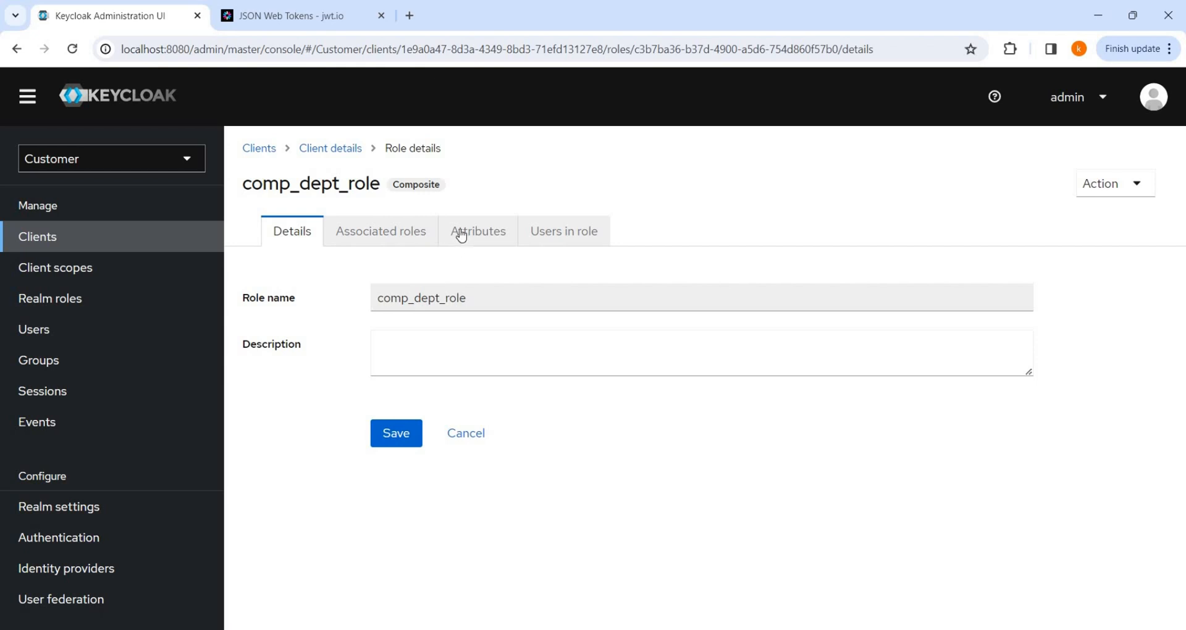
pyautogui.click(403, 234)
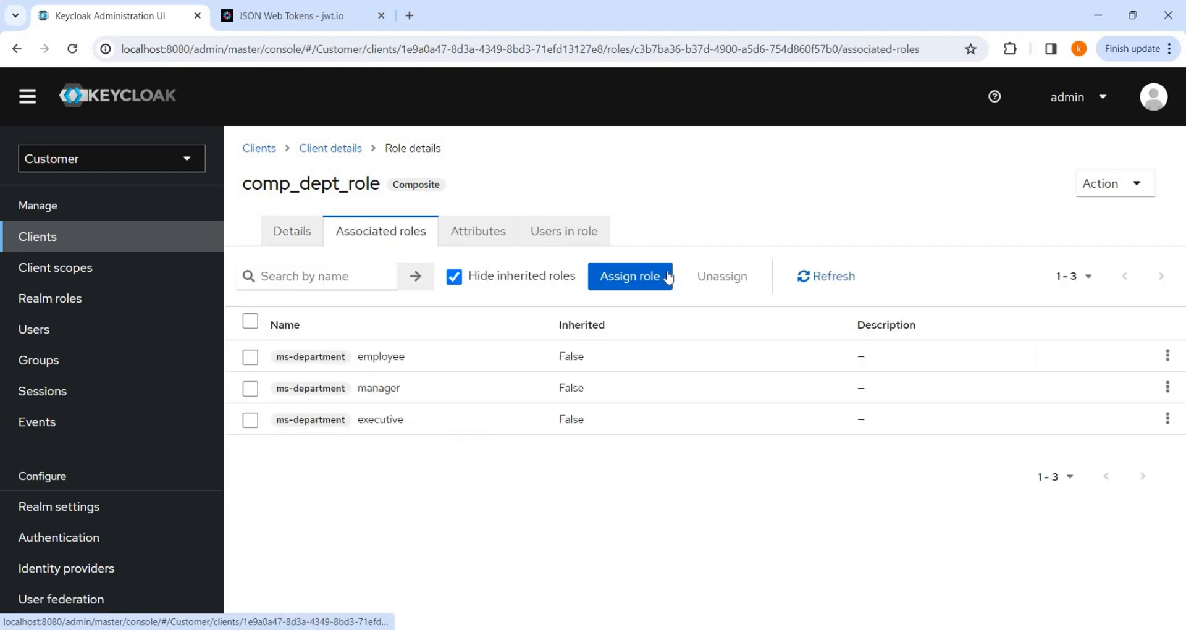
# Browse comp_dept_role's assignable client roles down to query-users, then cancel without assigning anything.
pyautogui.click(650, 282)
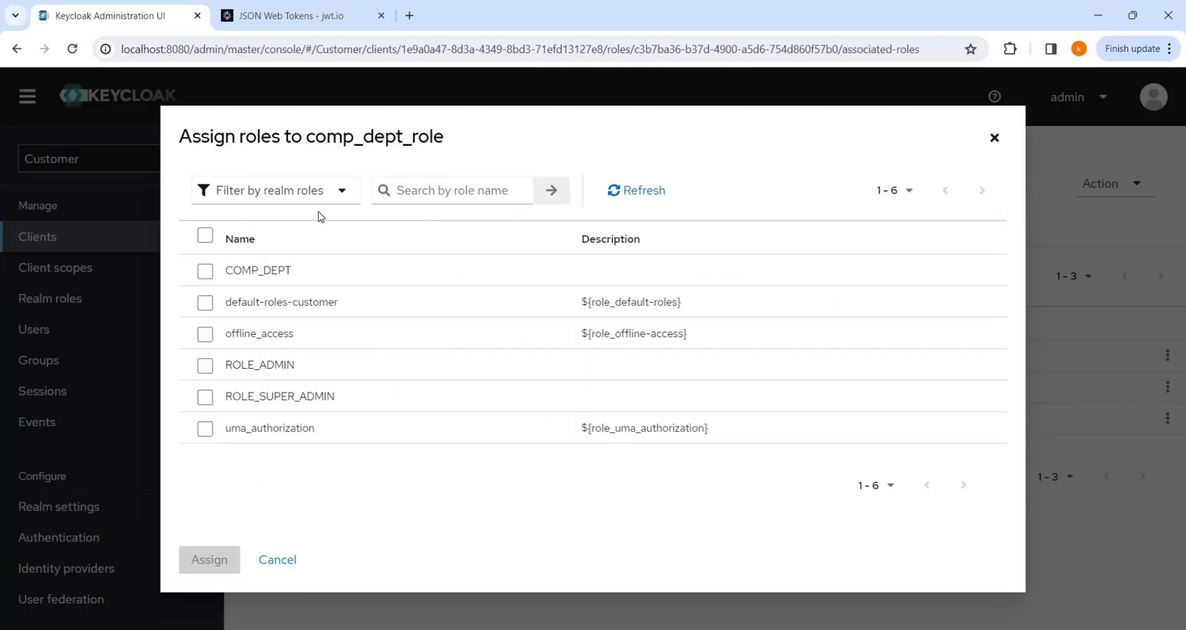
pyautogui.click(324, 192)
pyautogui.click(297, 228)
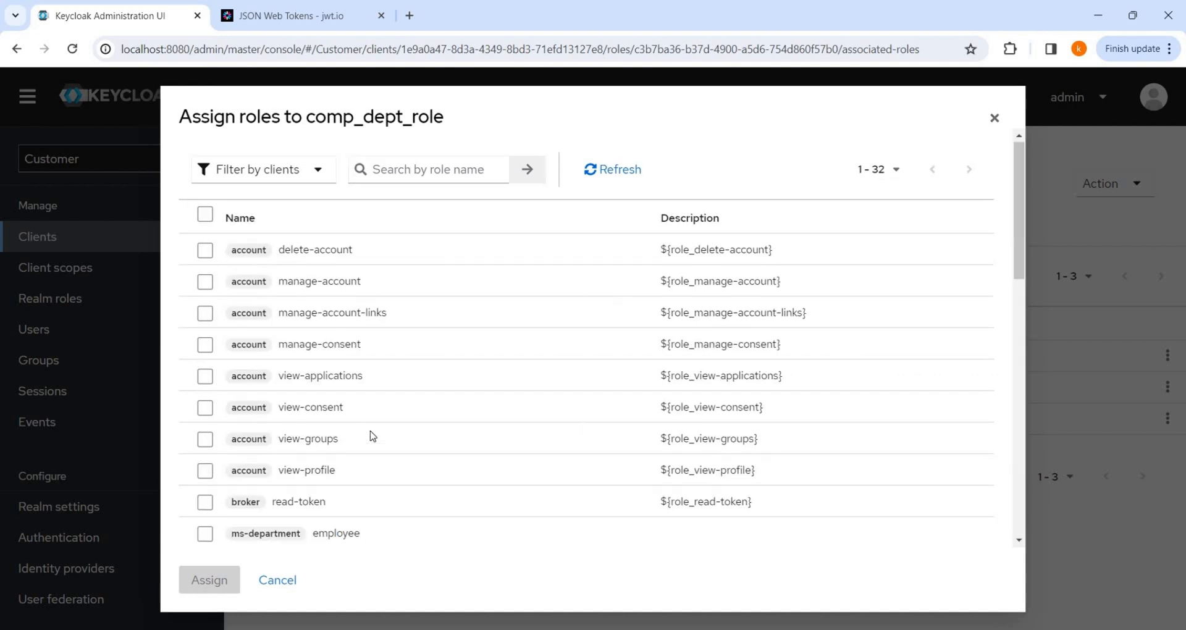
pyautogui.scroll(-4, 374, 432)
pyautogui.scroll(-2, 377, 425)
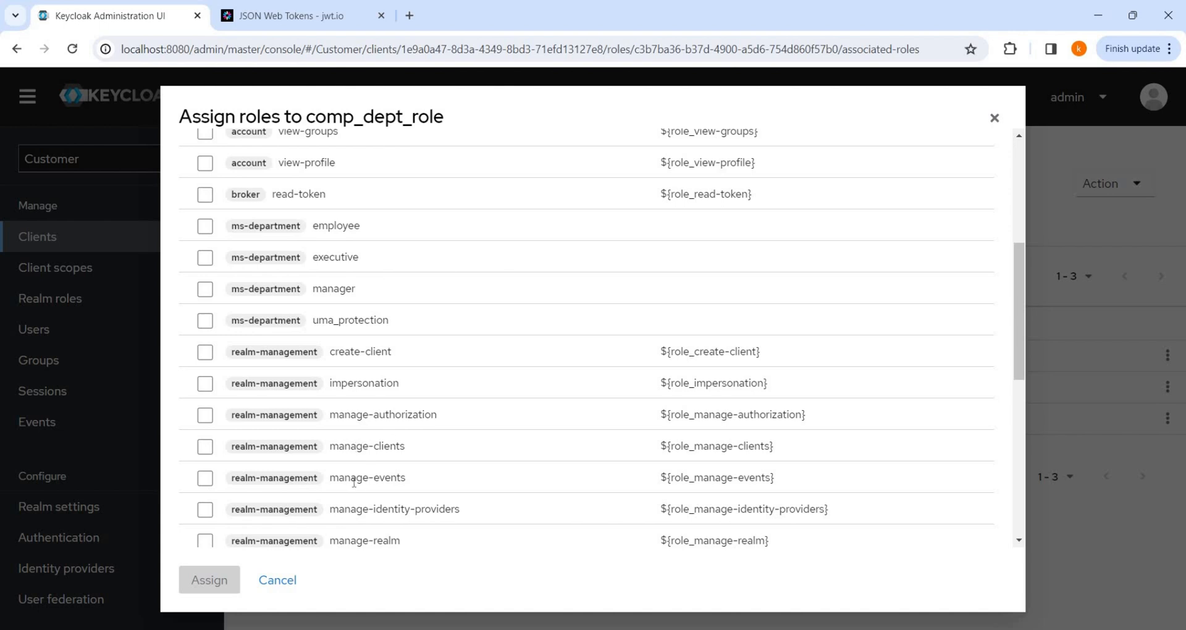
pyautogui.scroll(-4, 429, 493)
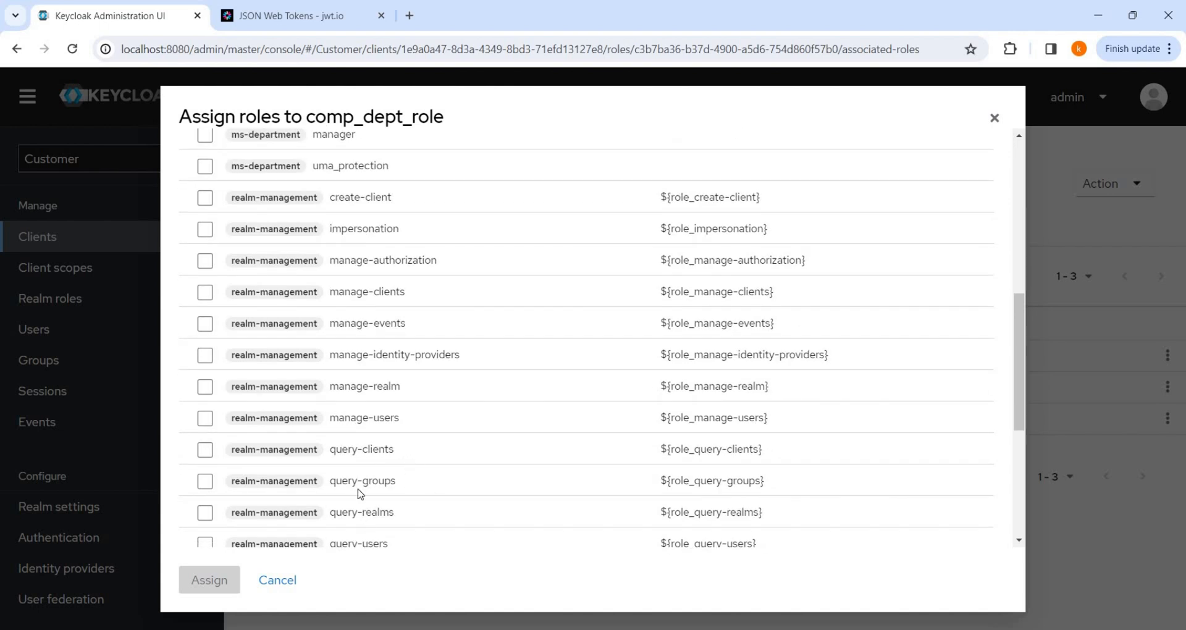
pyautogui.scroll(-4, 360, 494)
pyautogui.moveTo(347, 389); pyautogui.dragTo(403, 391)
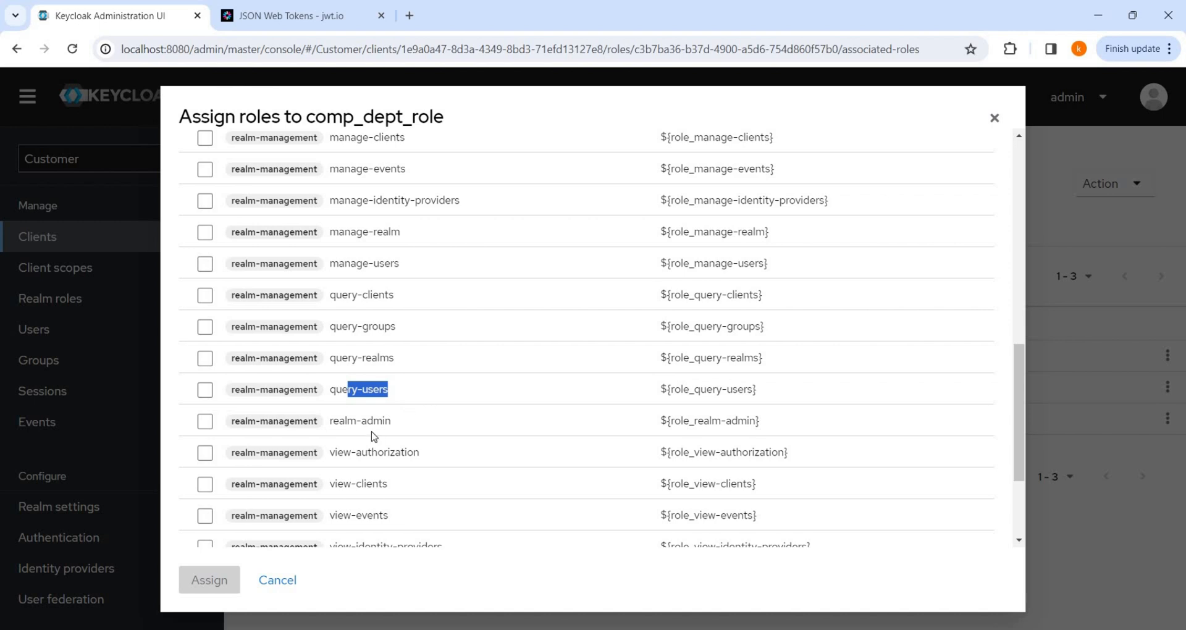
pyautogui.scroll(-1, 381, 406)
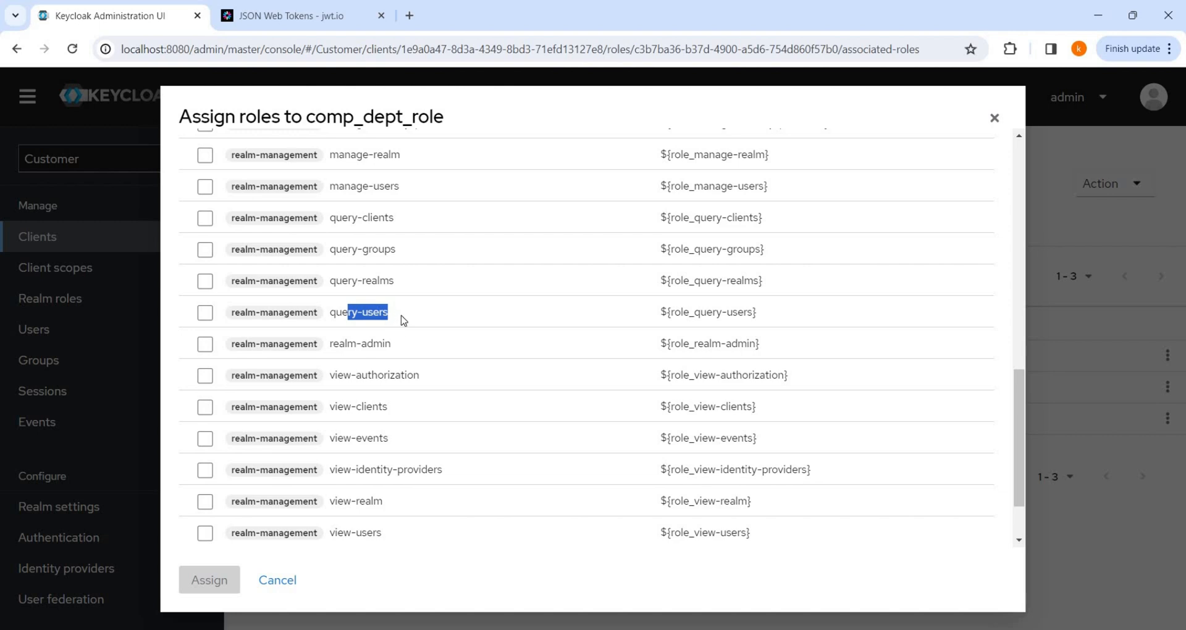
pyautogui.click(278, 580)
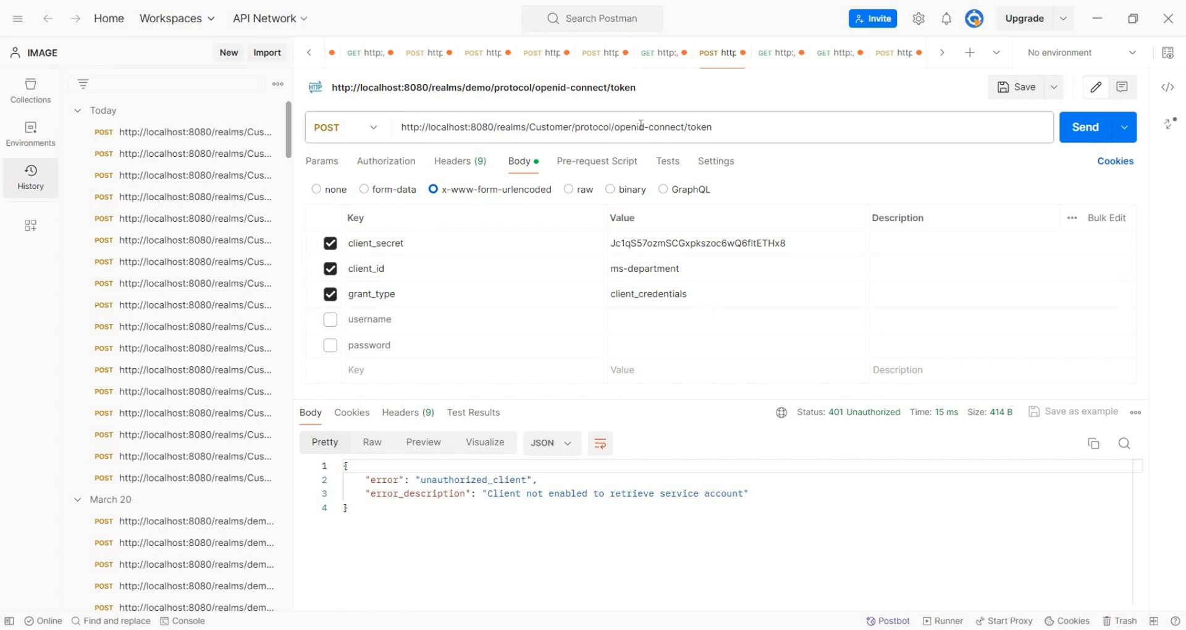
# Inspect the Customer realm in Postman's token URL and the request's client_secret value.
pyautogui.moveTo(710, 127); pyautogui.dragTo(530, 127)
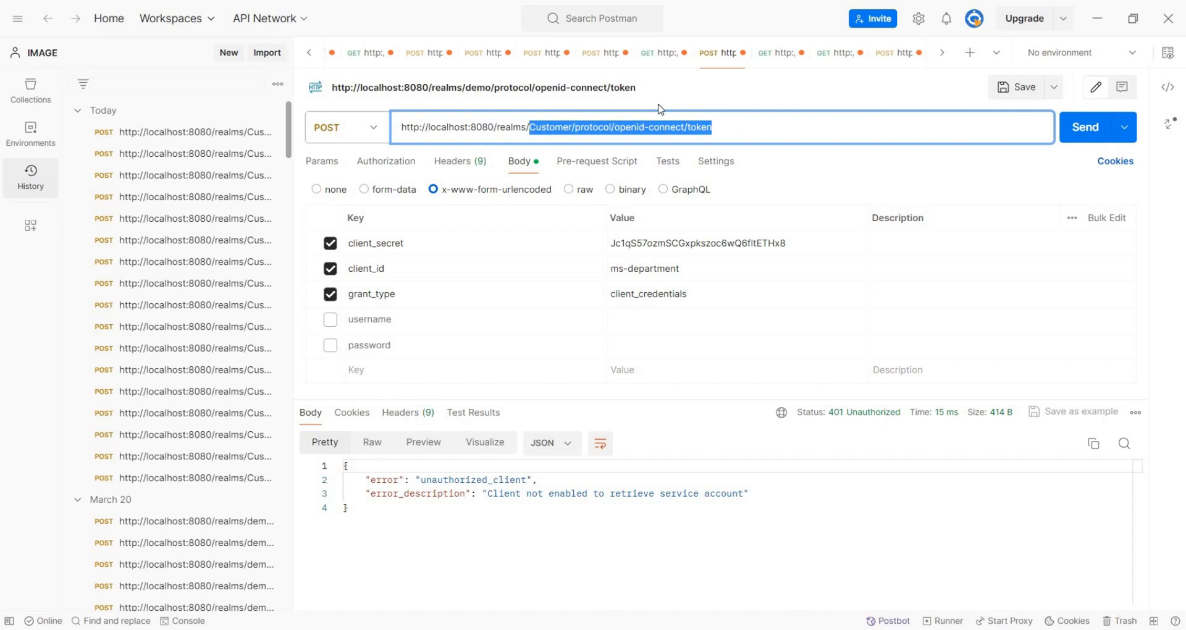
pyautogui.click(728, 130)
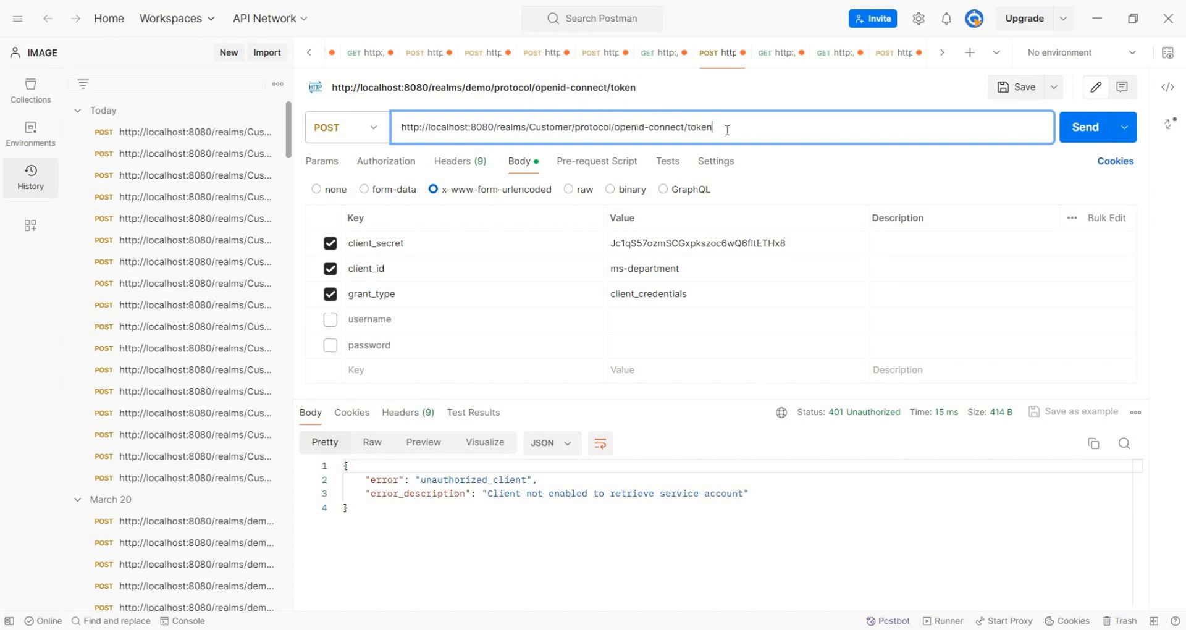
pyautogui.doubleClick(712, 243)
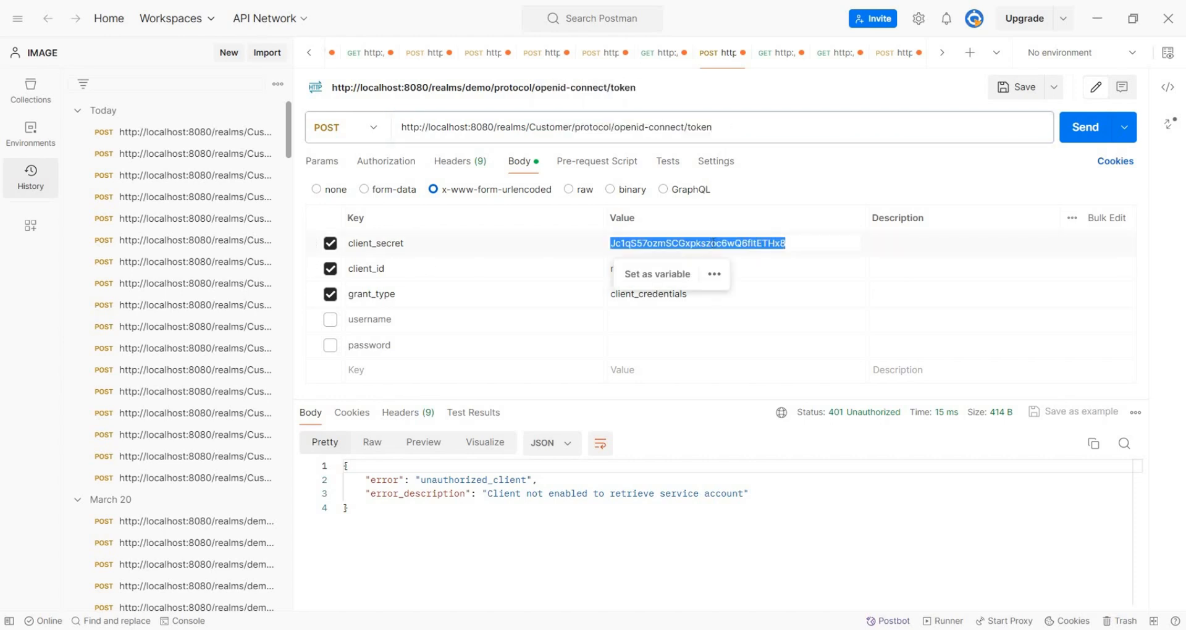
pyautogui.click(892, 239)
# Check ms-department's client secret in Keycloak, then return to the Postman token request.
pyautogui.hotkey('alt', 'Tab')
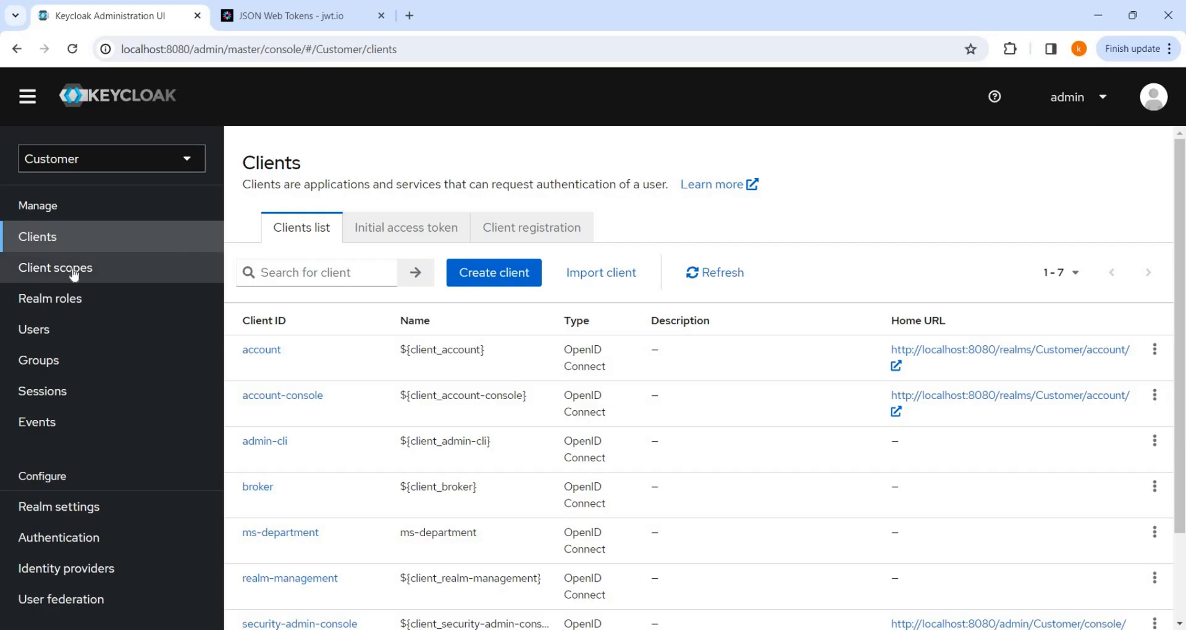
pyautogui.click(275, 532)
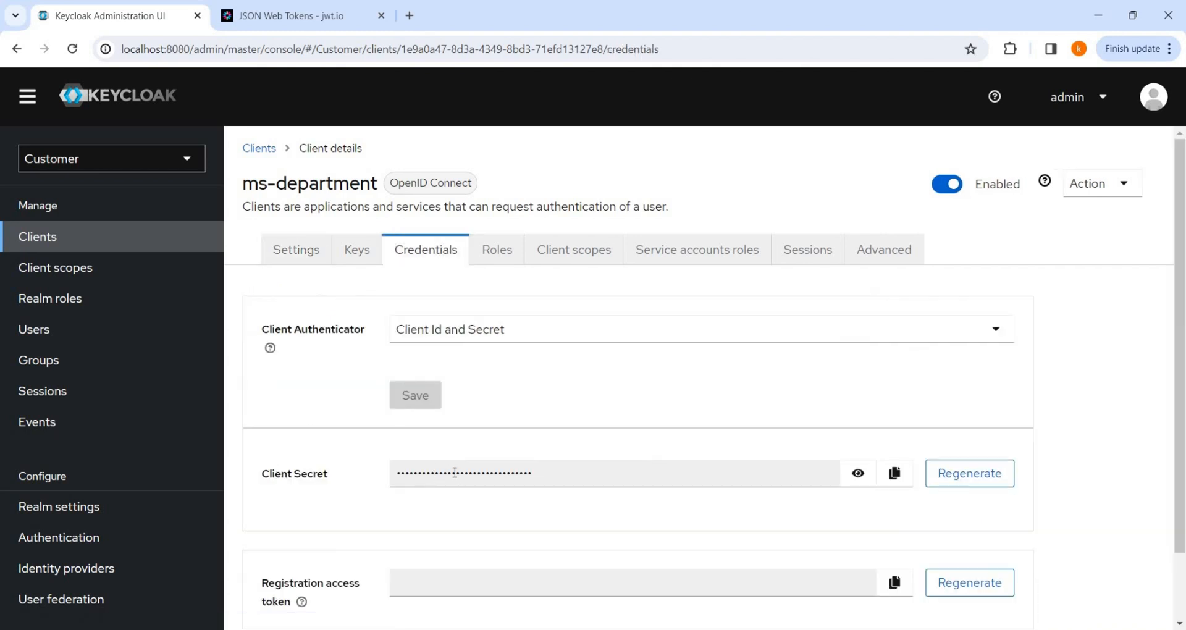
pyautogui.hotkey('alt', 'Tab')
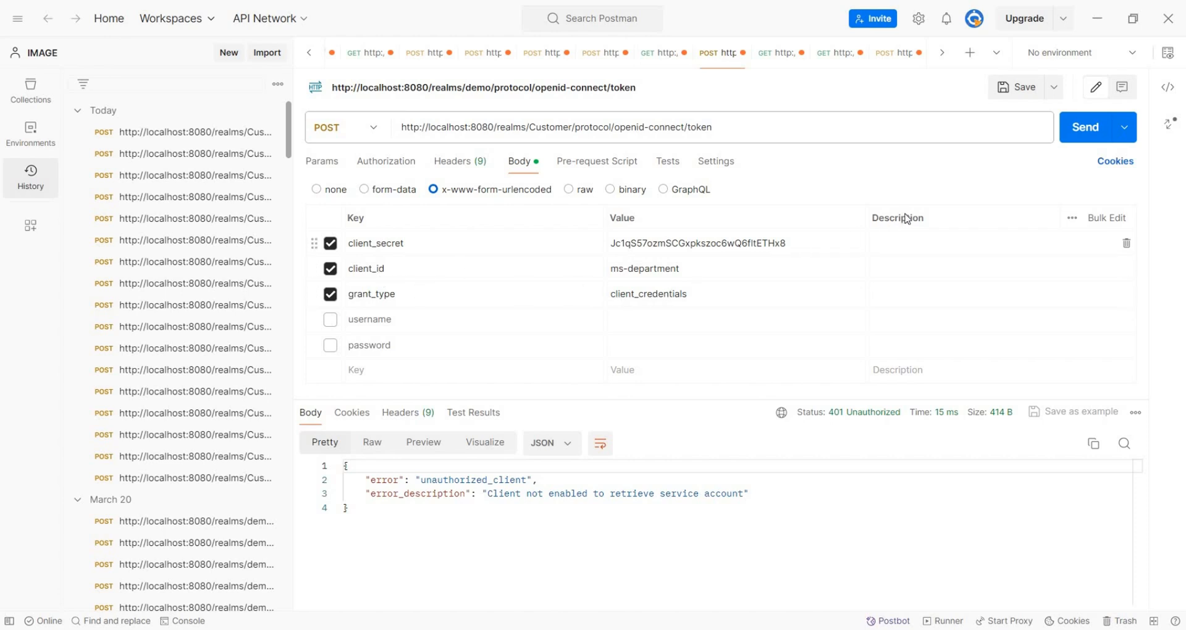
# Resend the ms-department token request and review the 200 OK JSON with expires_in 600.
pyautogui.click(1086, 127)
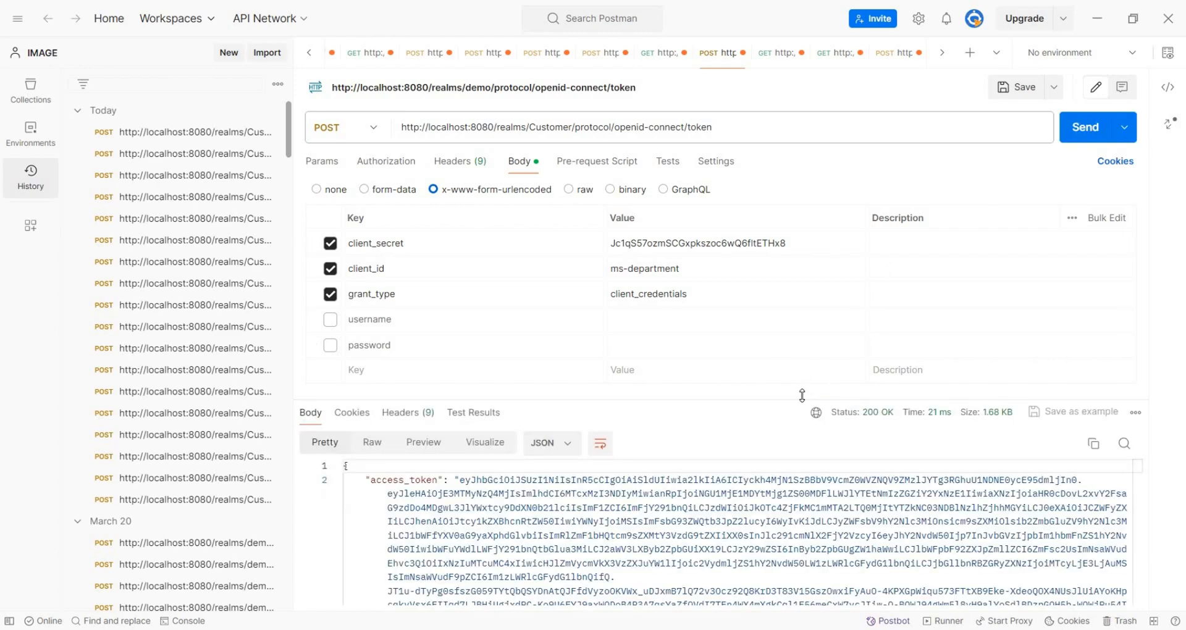
pyautogui.moveTo(803, 398); pyautogui.dragTo(807, 349)
pyautogui.scroll(-2, 605, 551)
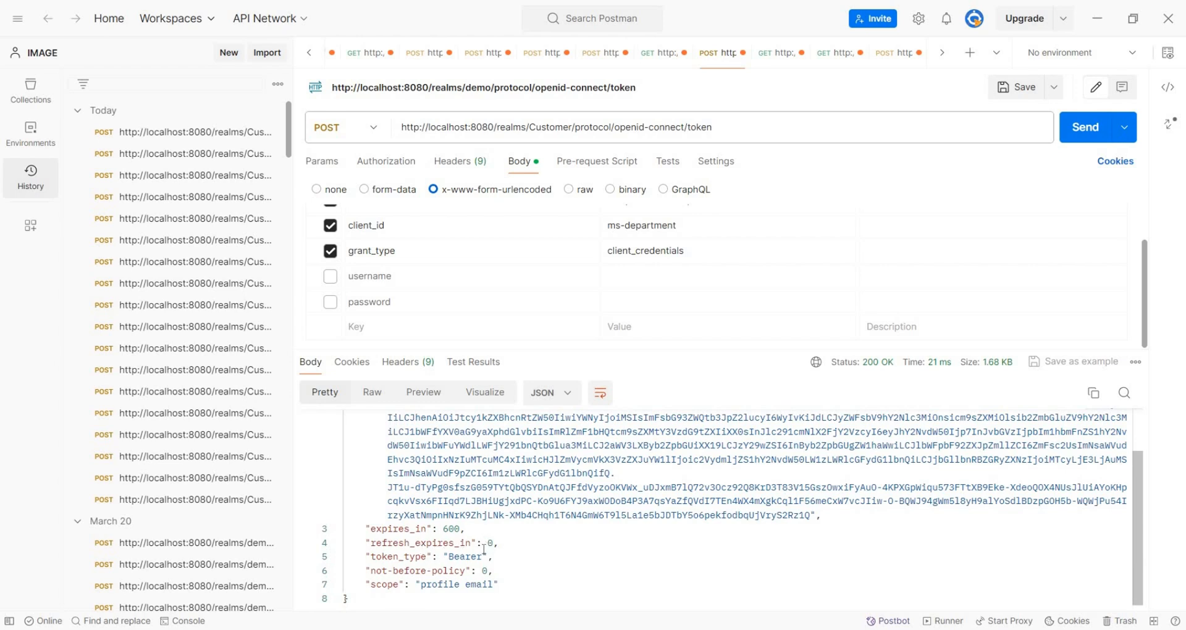
pyautogui.scroll(2, 725, 445)
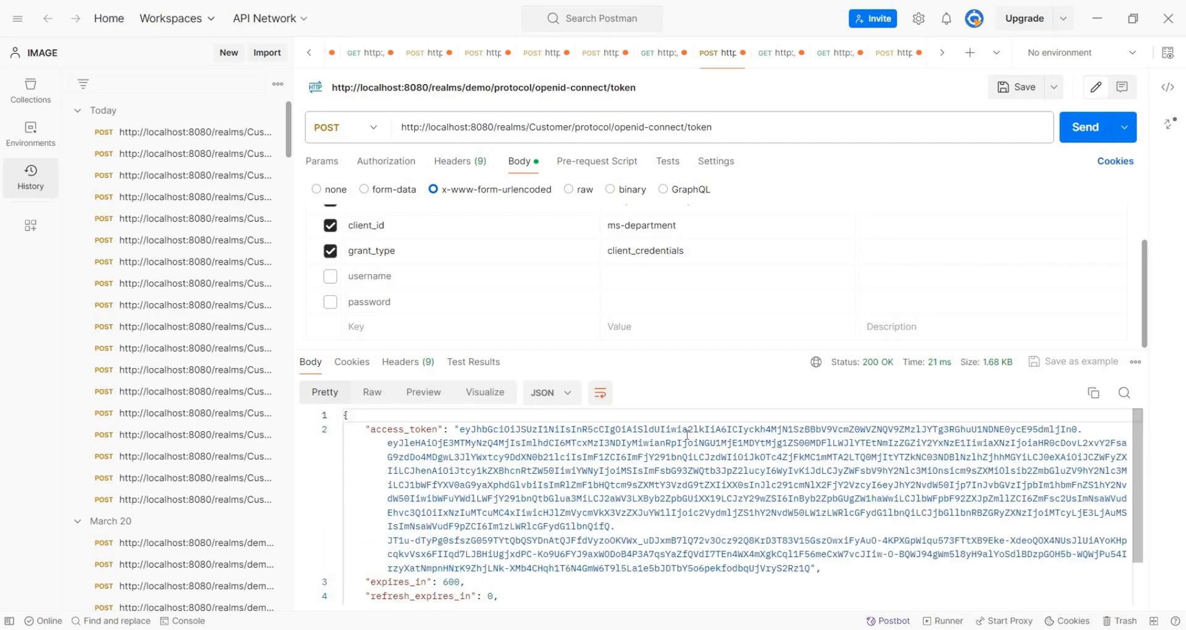
pyautogui.hotkey('alt', 'Tab')
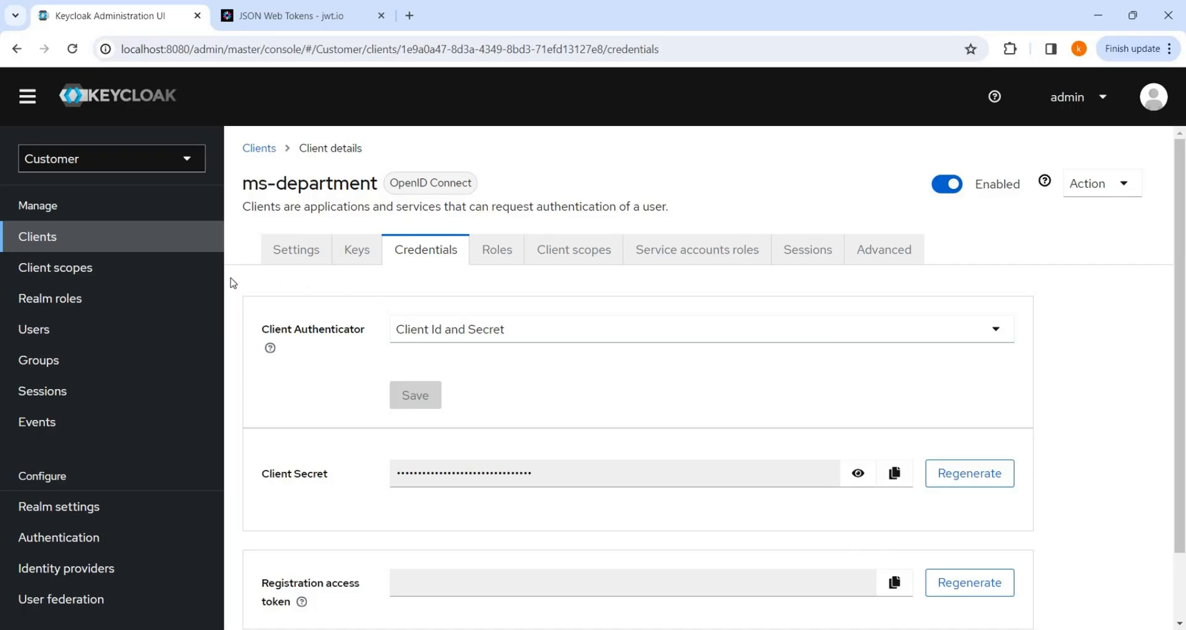
# Save ms-department's client settings unchanged and resend the Postman token request.
pyautogui.click(64, 247)
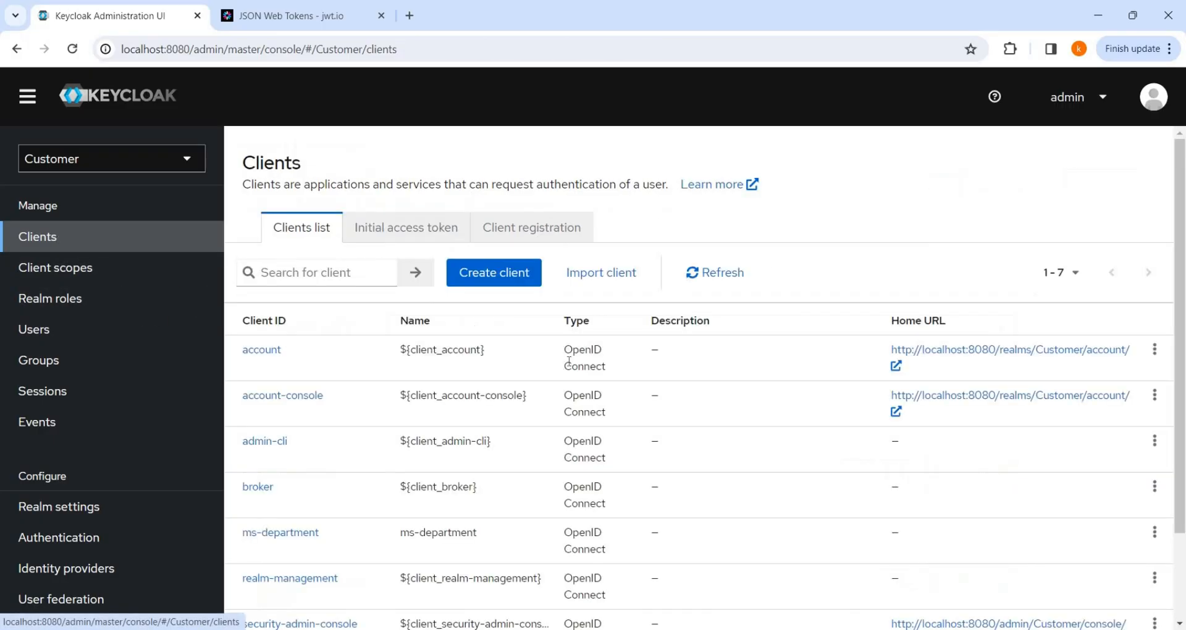
pyautogui.click(286, 533)
pyautogui.scroll(-9, 683, 355)
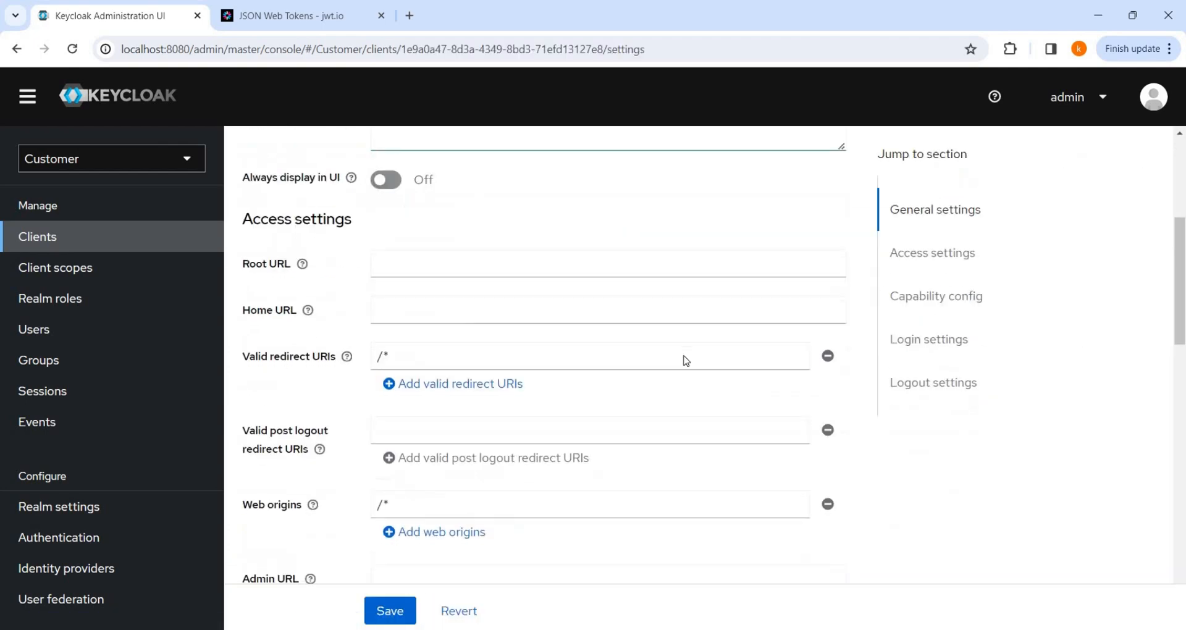
pyautogui.scroll(-2, 683, 362)
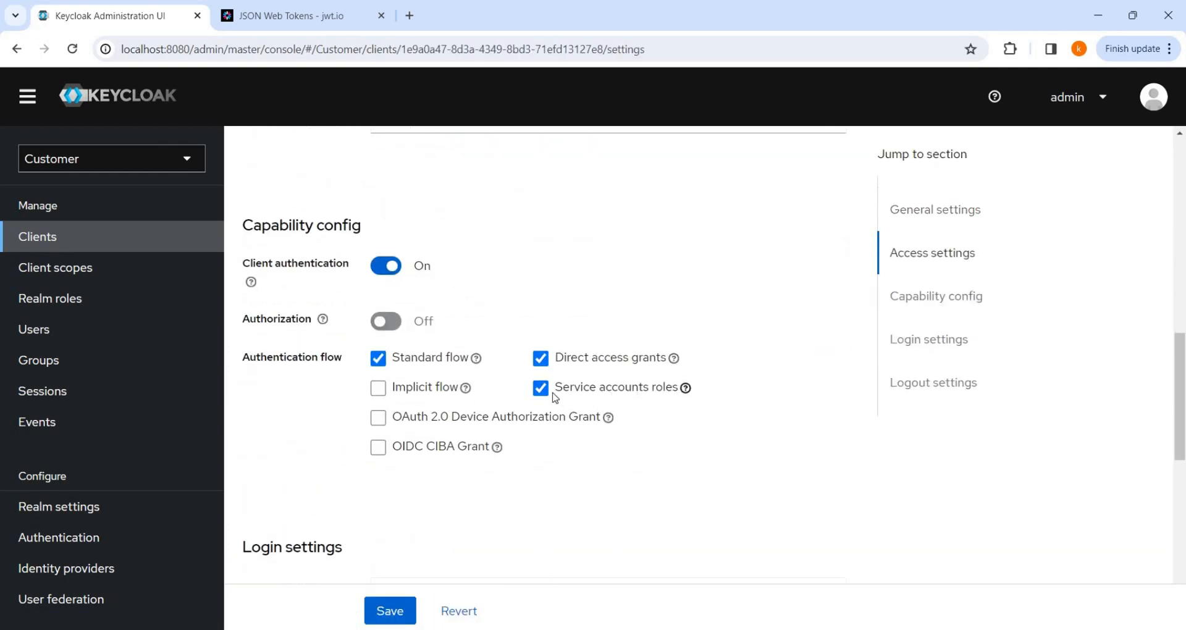
pyautogui.click(389, 611)
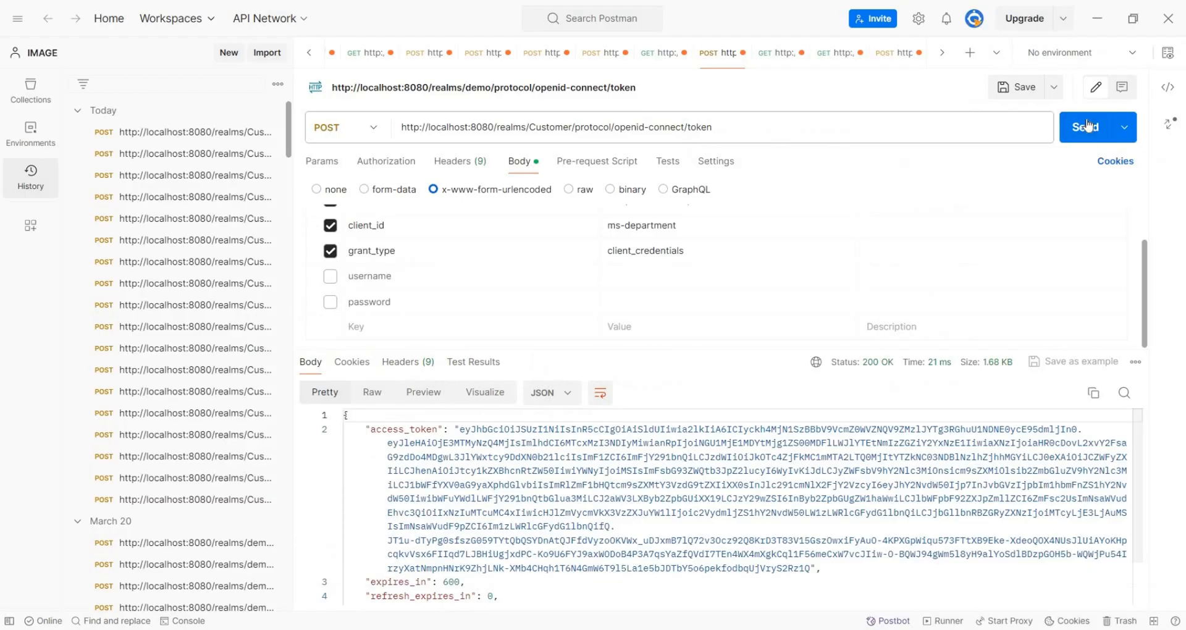
pyautogui.click(1089, 120)
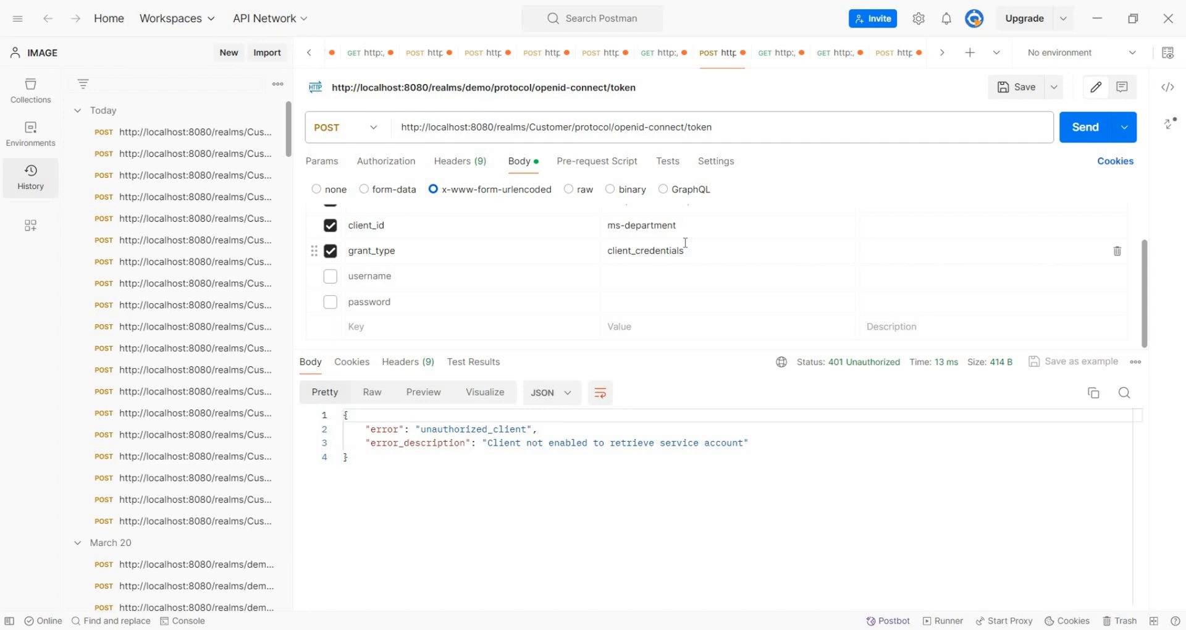
# Enable Service accounts roles for ms-department, save, and get a fresh 200 OK token.
pyautogui.hotkey('alt', 'Tab')
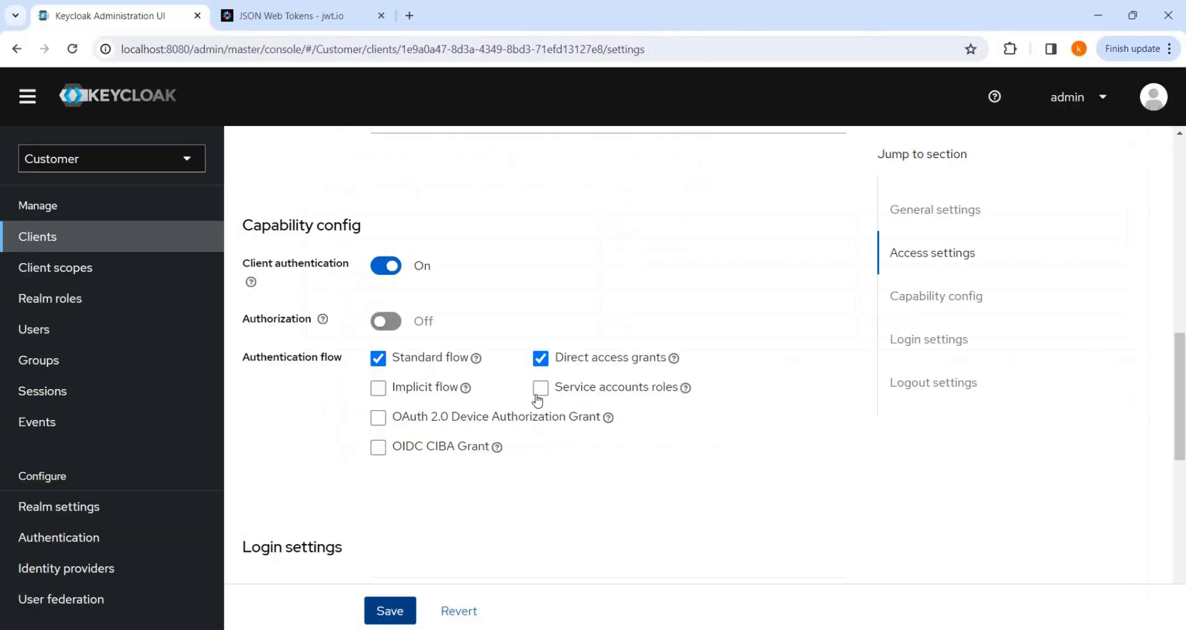
pyautogui.click(541, 388)
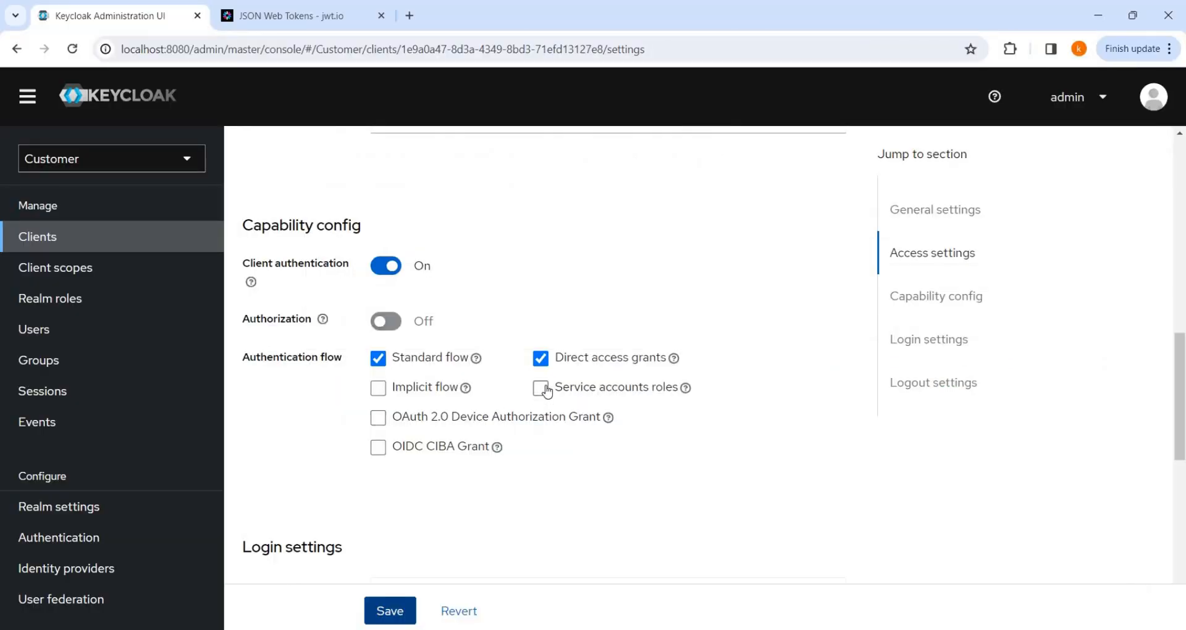
pyautogui.click(396, 608)
pyautogui.hotkey('alt', 'Tab')
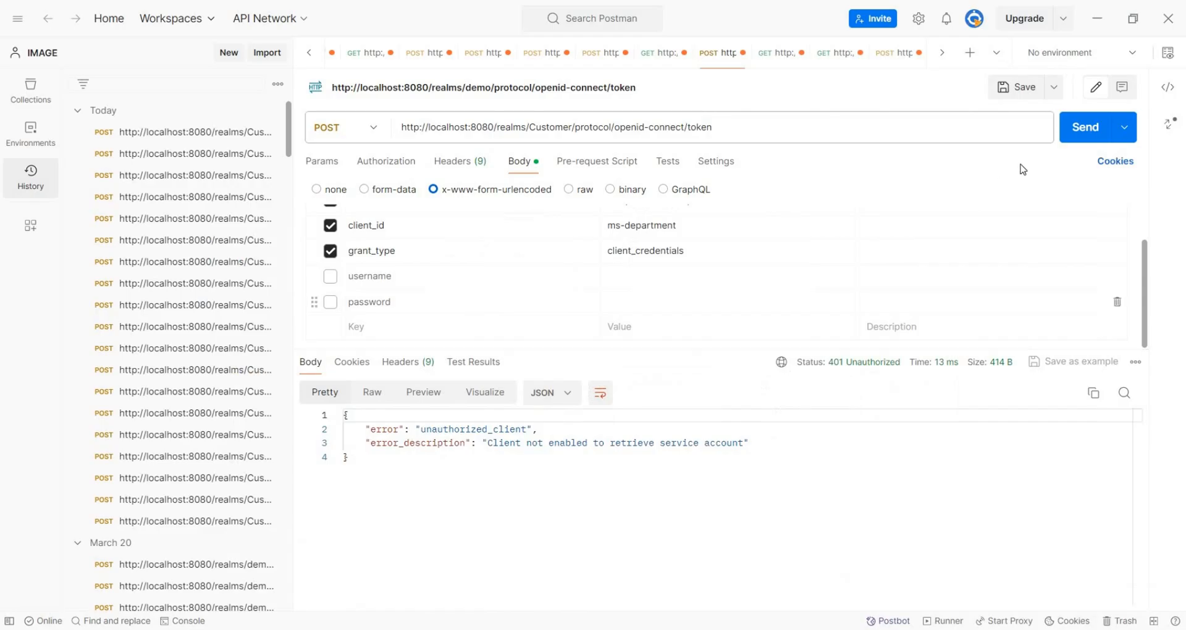
pyautogui.click(1081, 128)
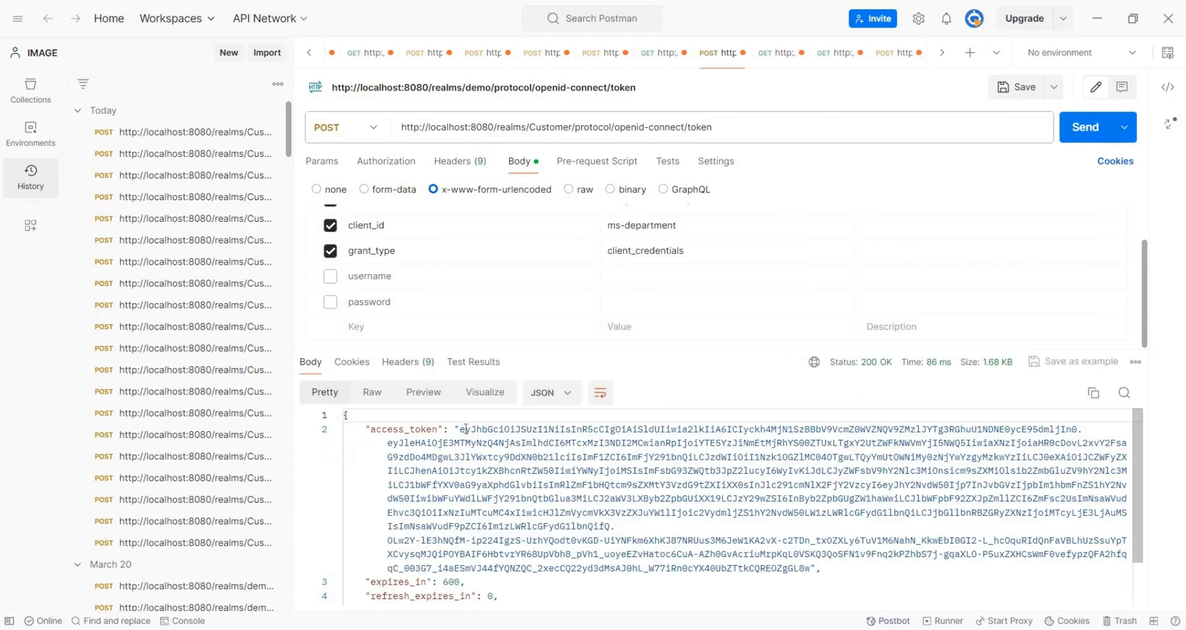
pyautogui.click(460, 427)
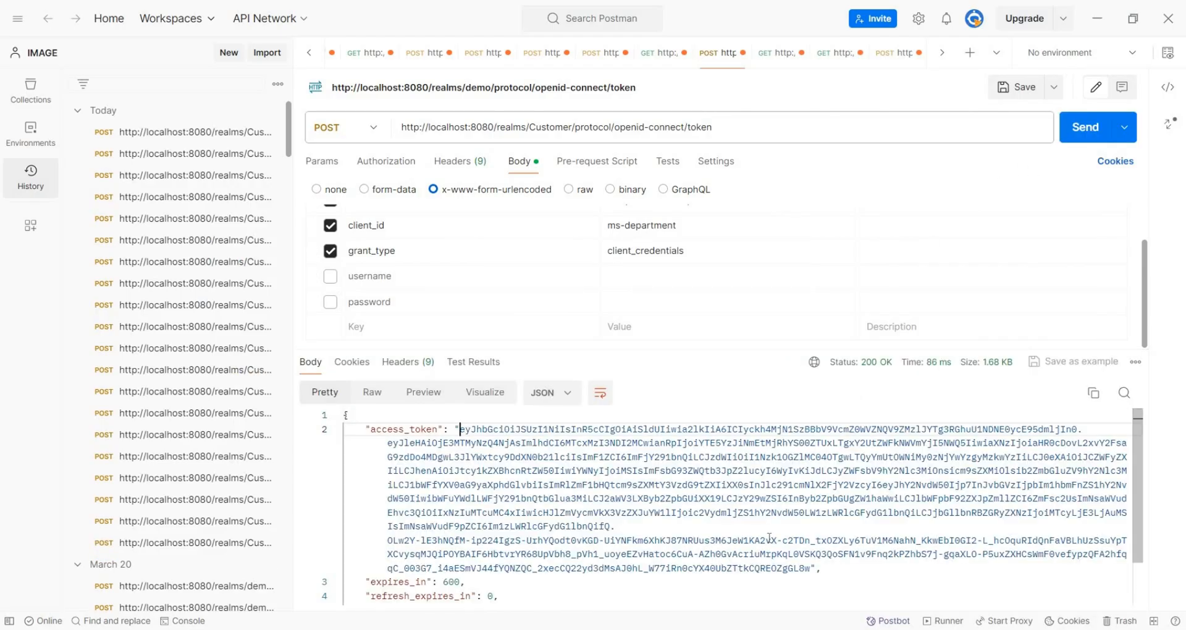
# Replace jwt.io's example token with the ms-department access token from Postman.
pyautogui.keyDown('shift'); pyautogui.click(811, 568); pyautogui.keyUp('shift')
pyautogui.rightClick(647, 467)
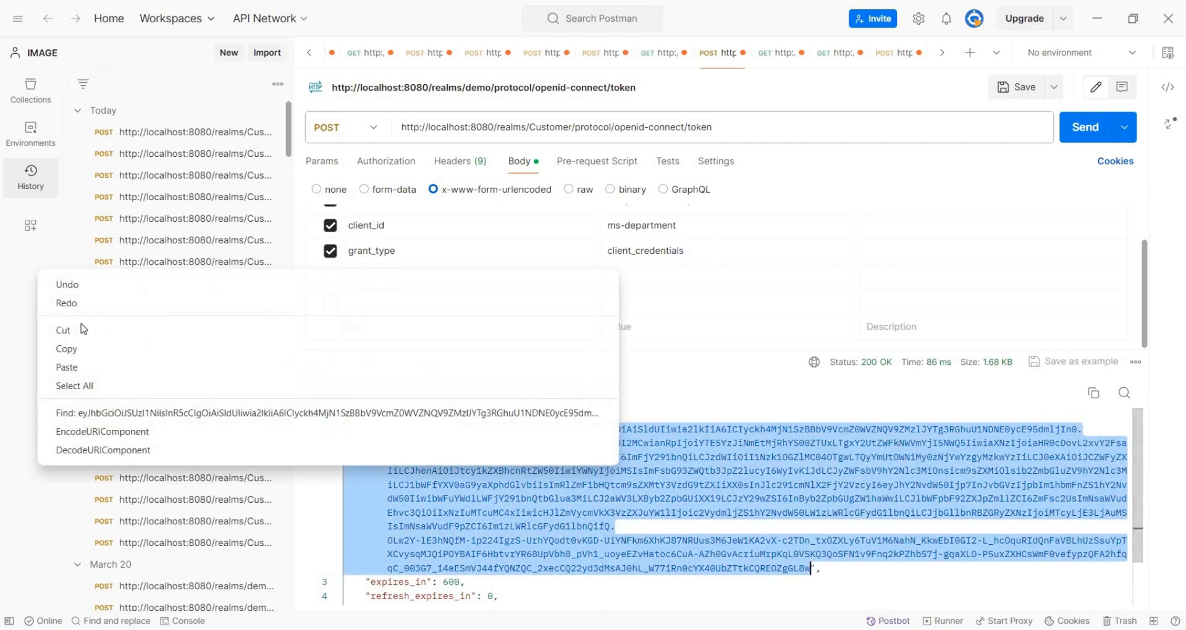
pyautogui.click(333, 32)
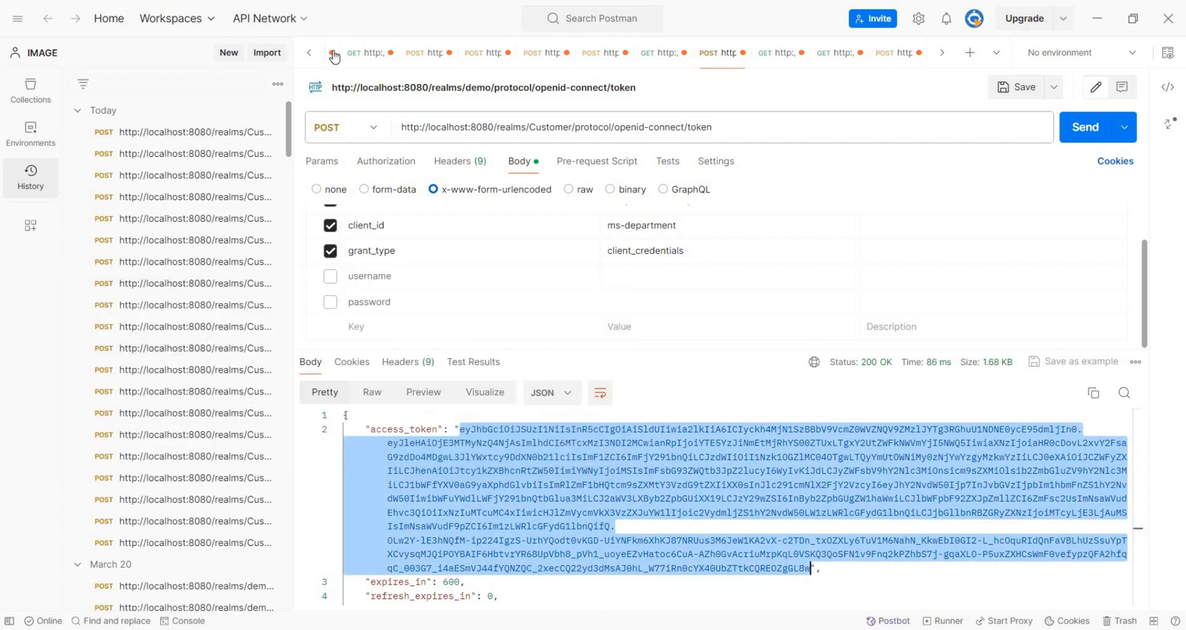
pyautogui.hotkey('alt', 'Tab')
pyautogui.hotkey('ctrl', 'Tab')
pyautogui.scroll(-9, 317, 498)
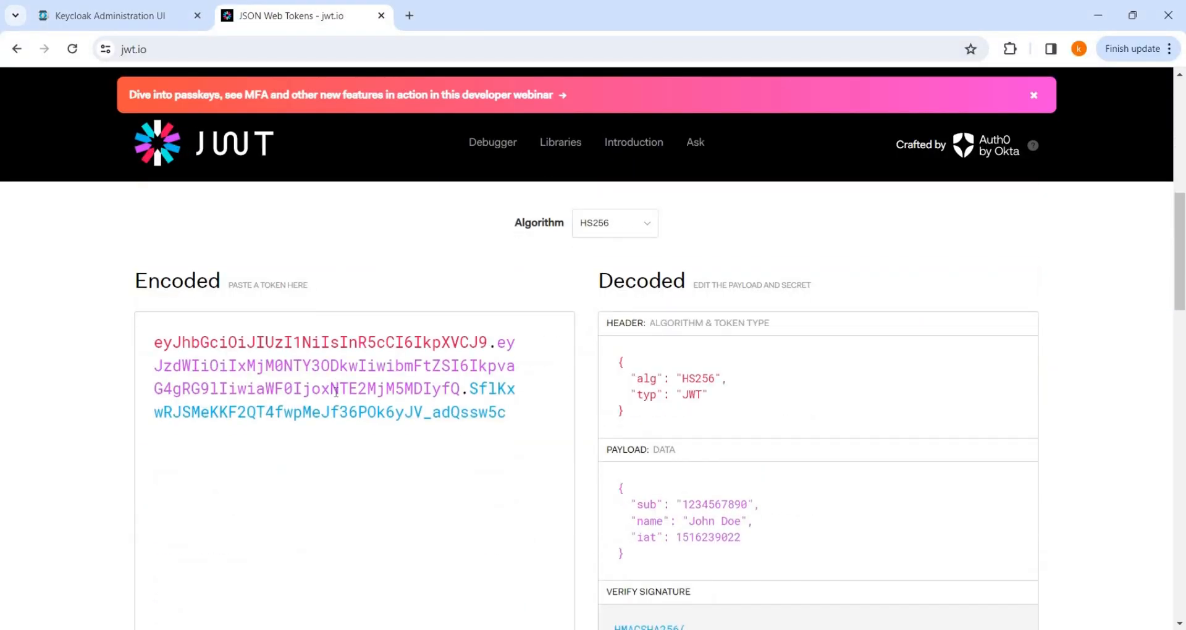
pyautogui.hotkey('ctrl', 'a')
pyautogui.press('BackSpace')
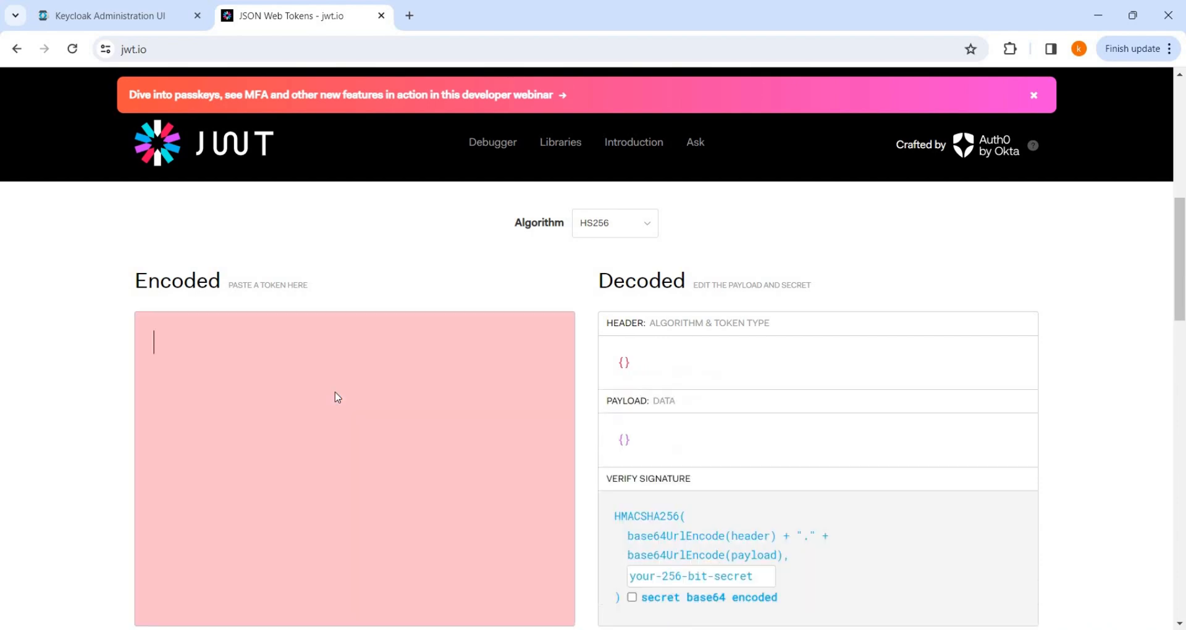
pyautogui.hotkey('ctrl', 'v')
# Read the decoded realm roles: only offline_access, uma_authorization and default-roles-customer.
pyautogui.scroll(-7, 802, 473)
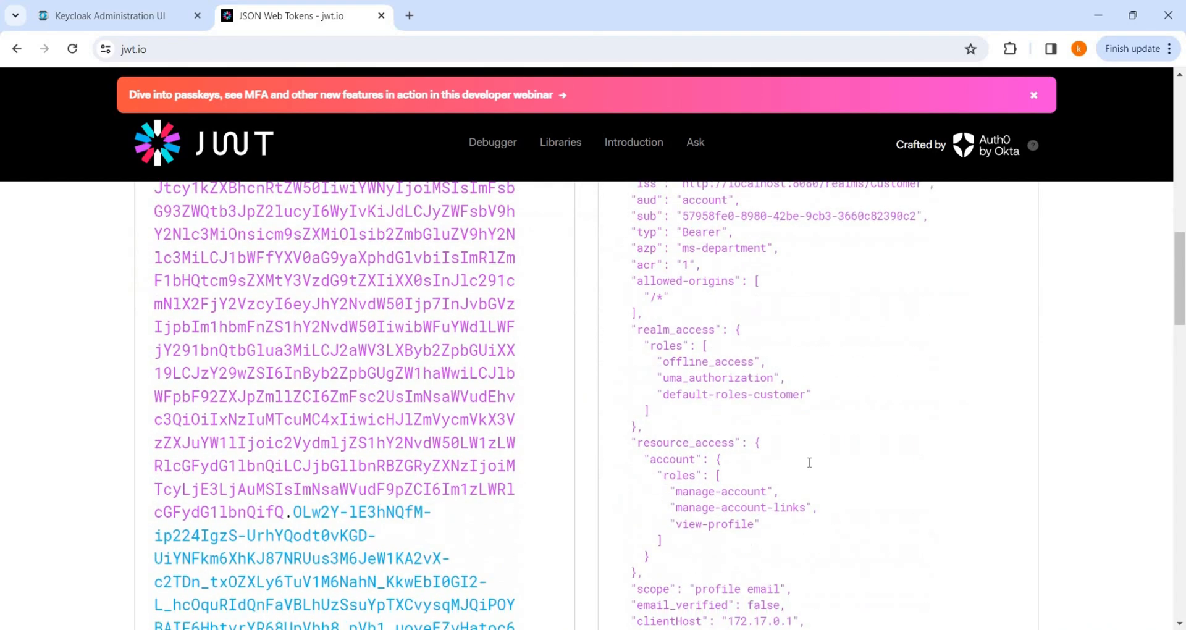
pyautogui.scroll(2, 774, 365)
pyautogui.scroll(1, 774, 365)
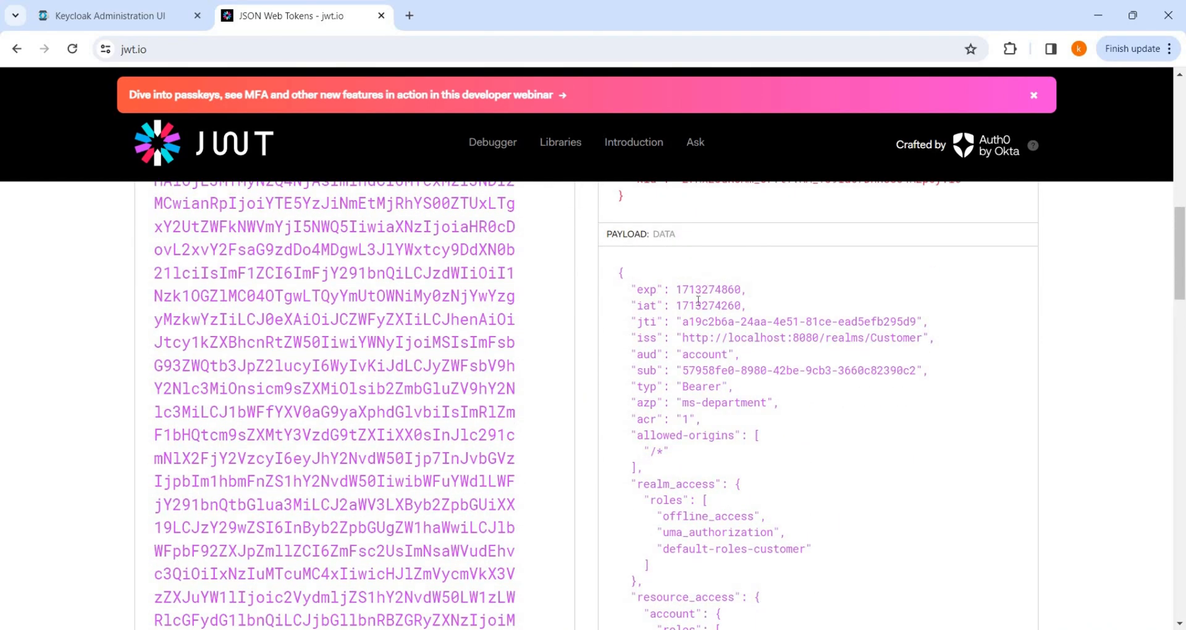
pyautogui.moveTo(699, 300)
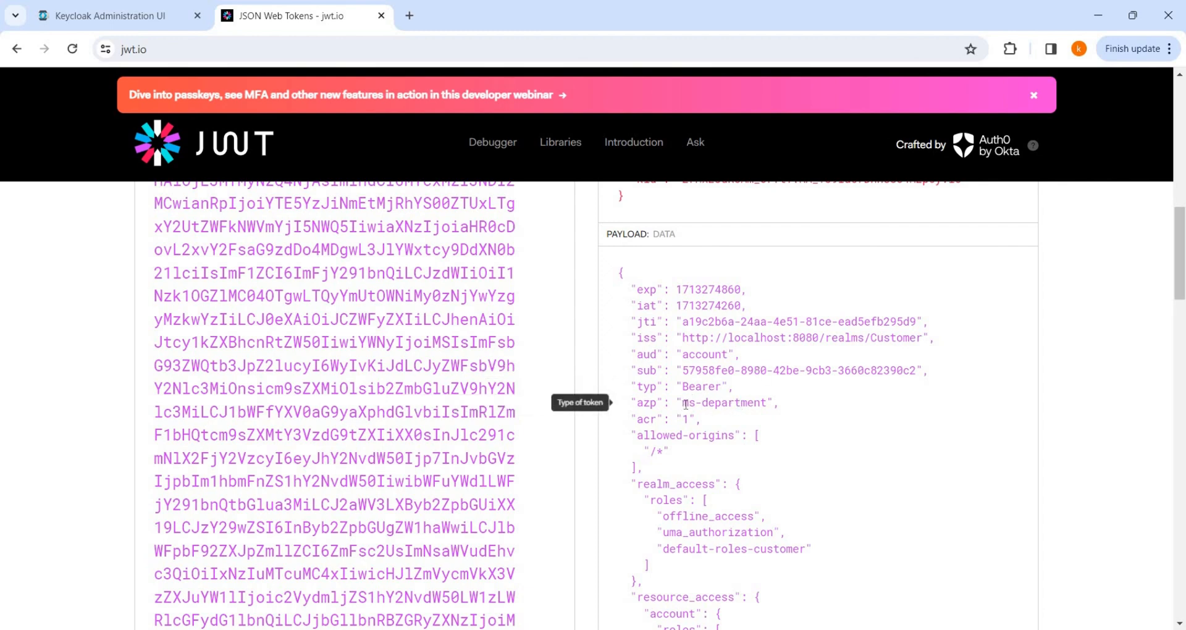
pyautogui.moveTo(682, 403); pyautogui.dragTo(742, 405)
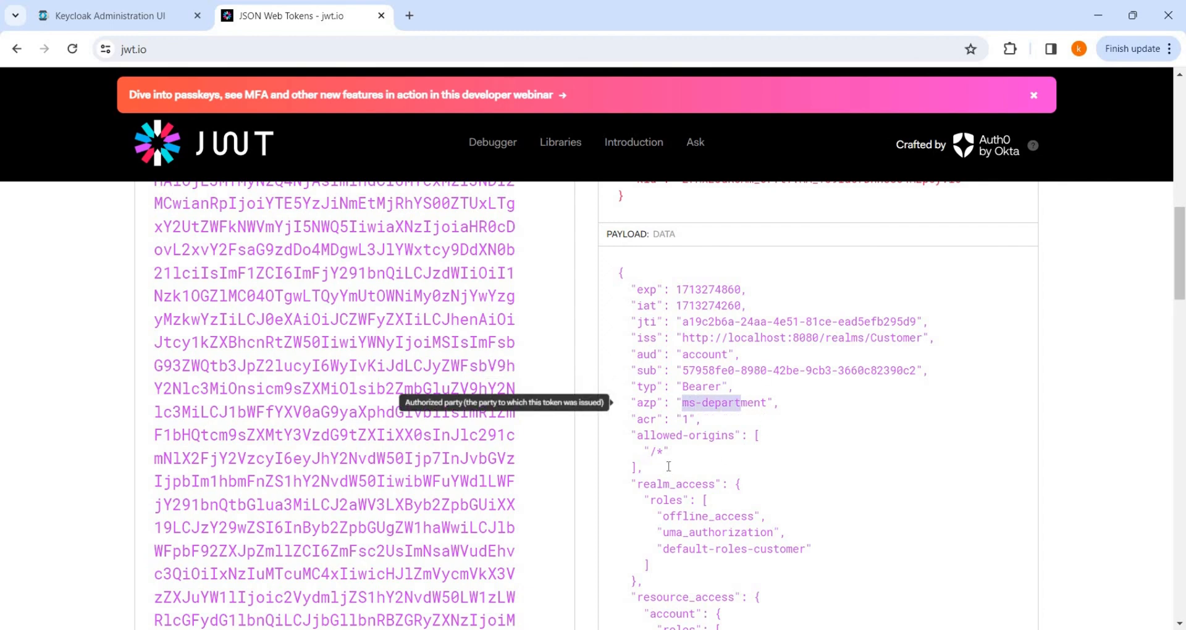
pyautogui.scroll(-2, 684, 320)
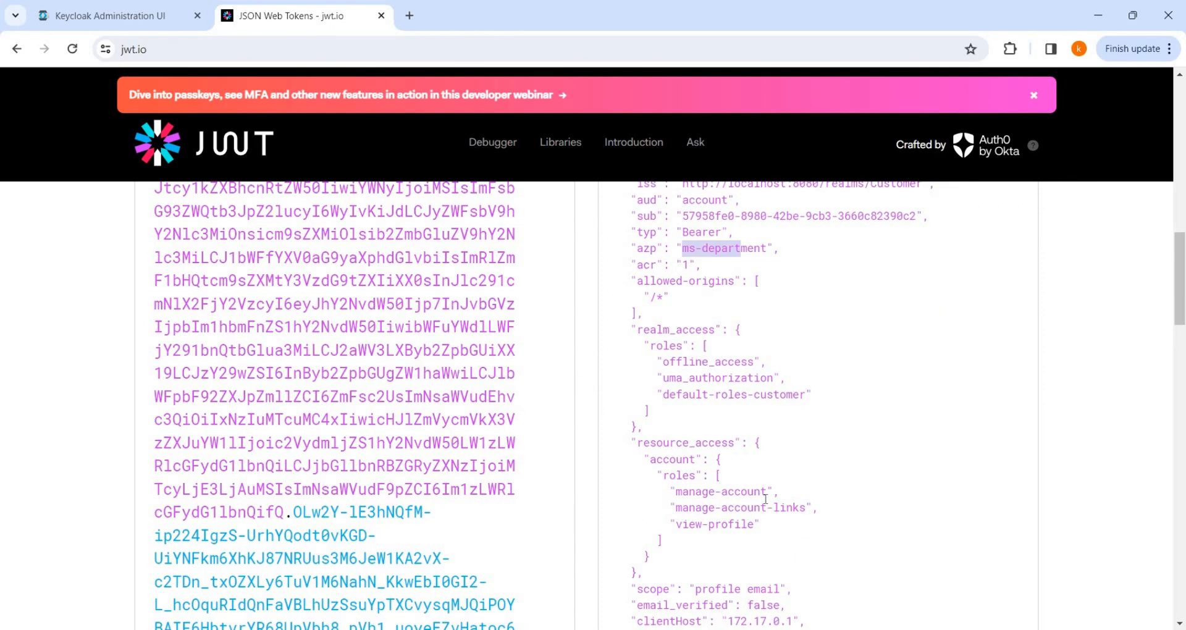
pyautogui.scroll(-1, 766, 499)
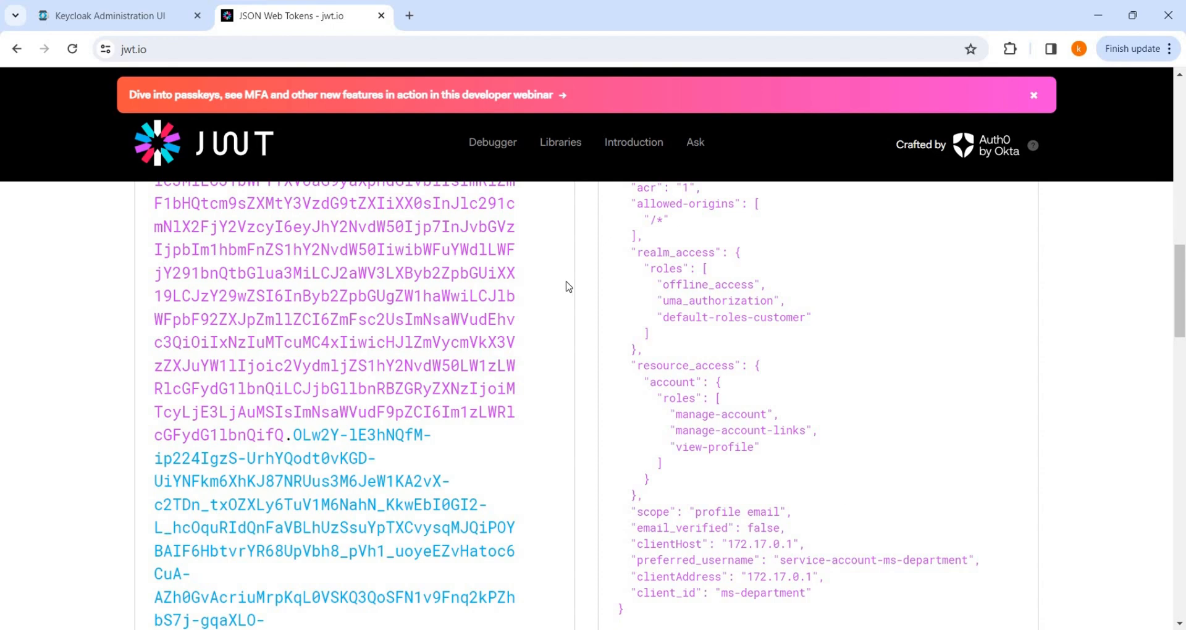
# Assign the COMP_DEPT realm role to the ms-department service account.
pyautogui.click(142, 19)
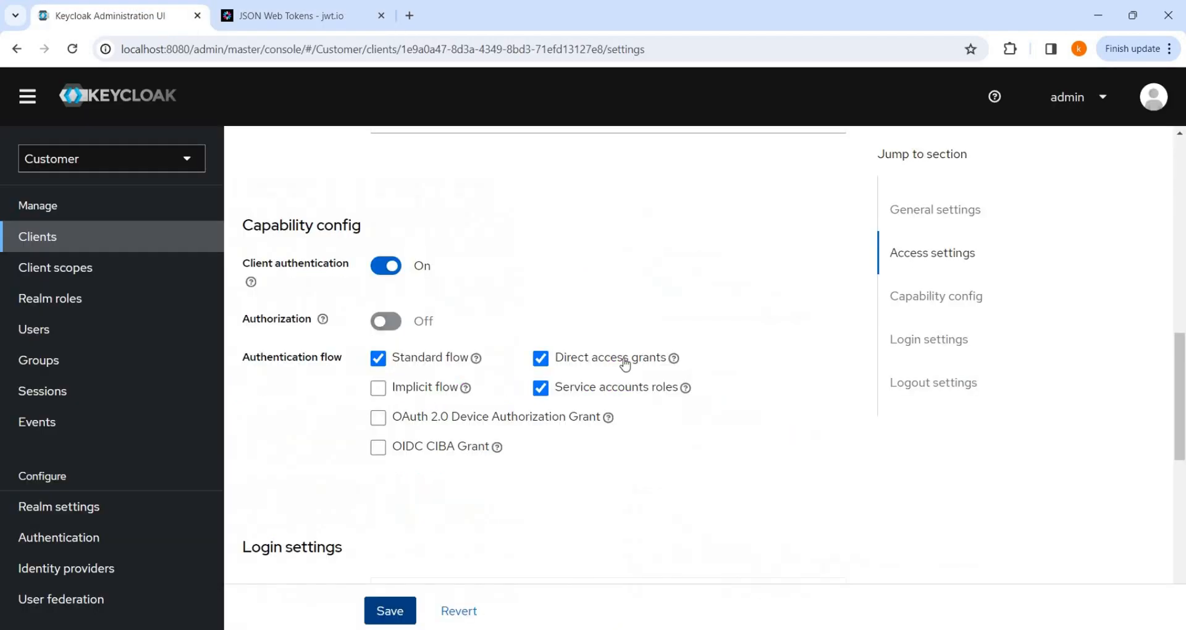
pyautogui.click(107, 244)
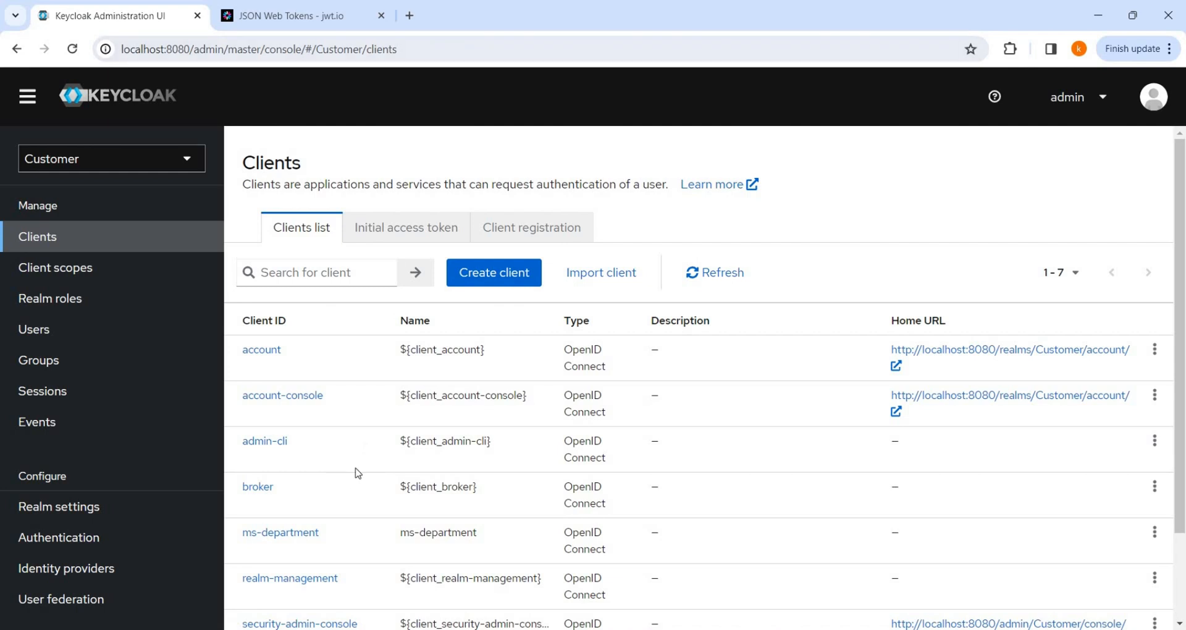
pyautogui.click(281, 532)
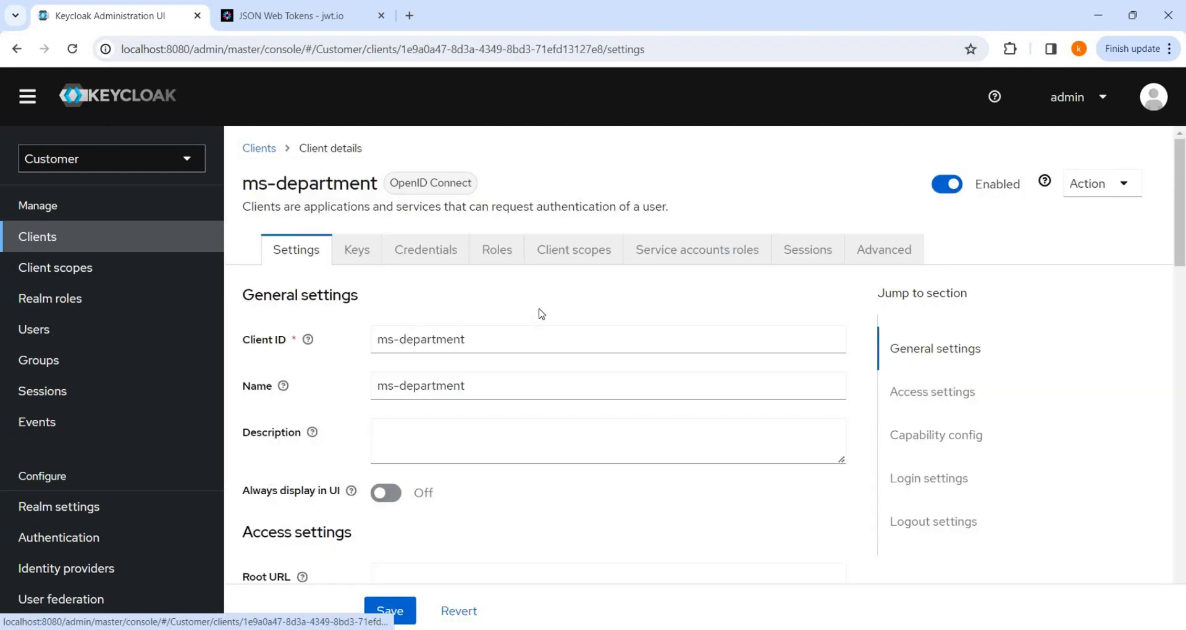
pyautogui.click(721, 242)
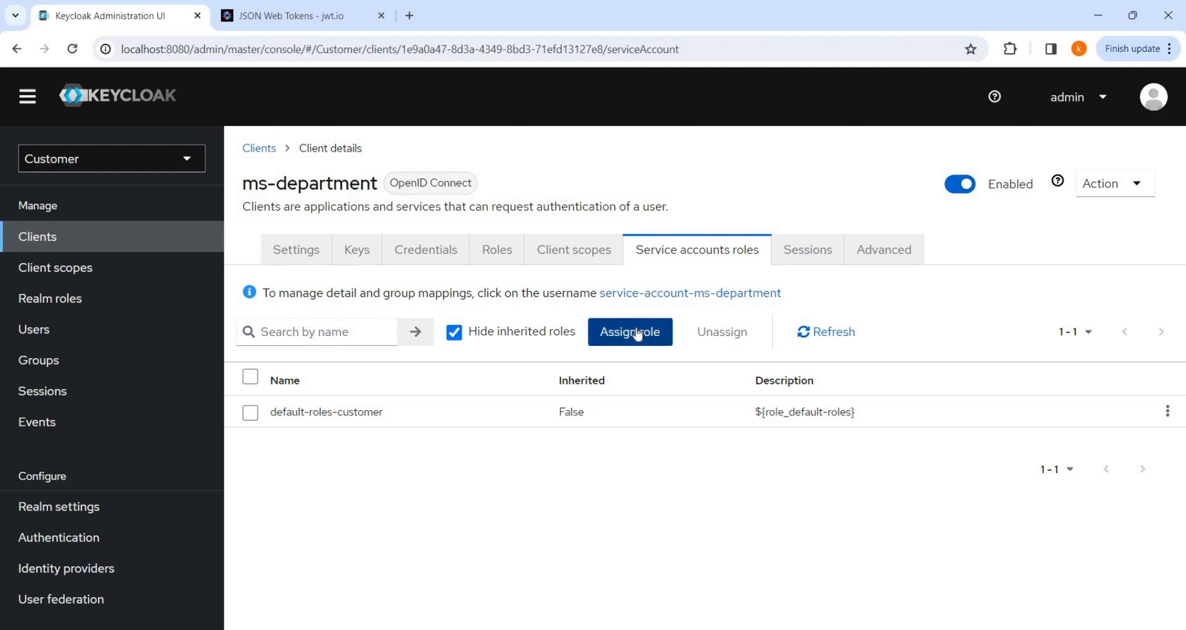
pyautogui.click(662, 316)
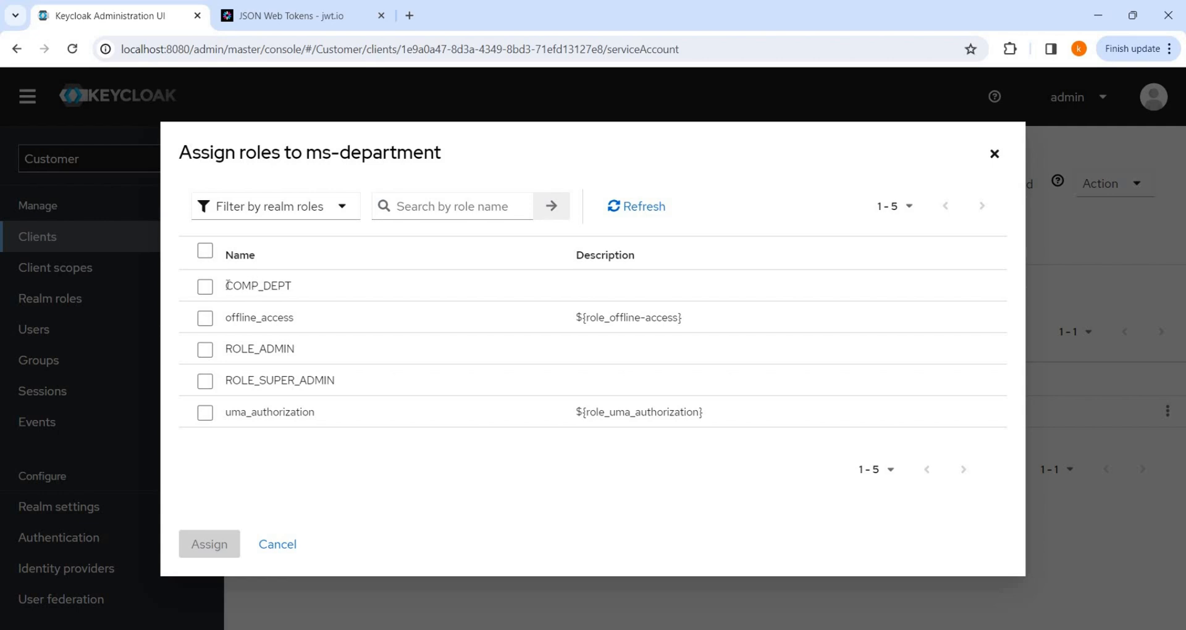
pyautogui.click(206, 286)
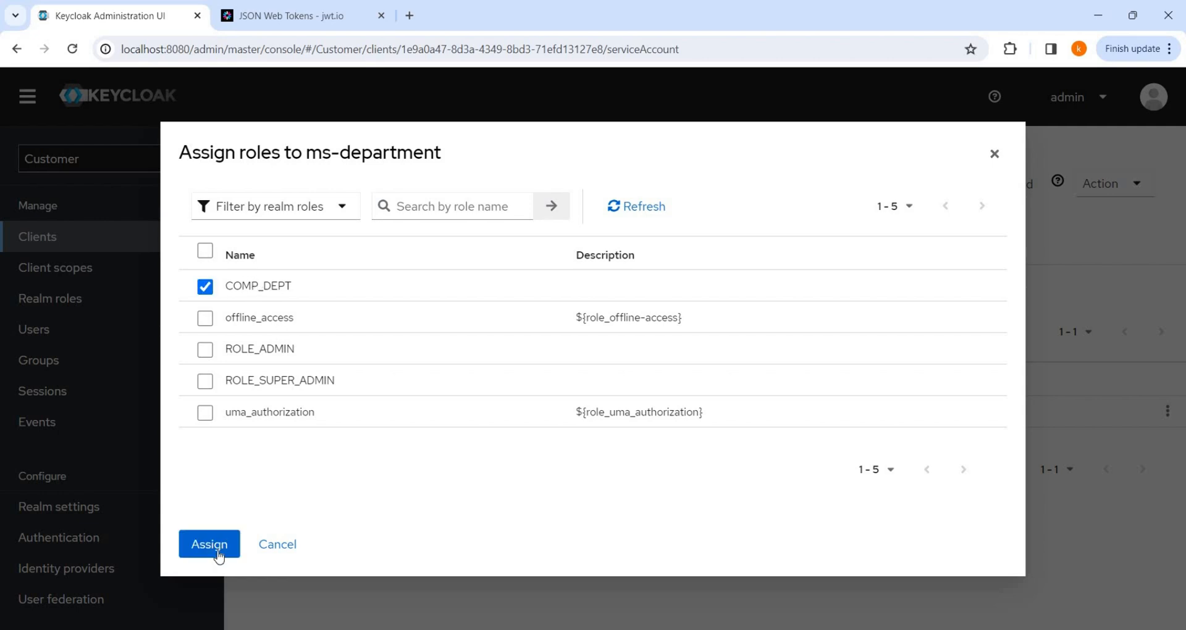
pyautogui.click(216, 545)
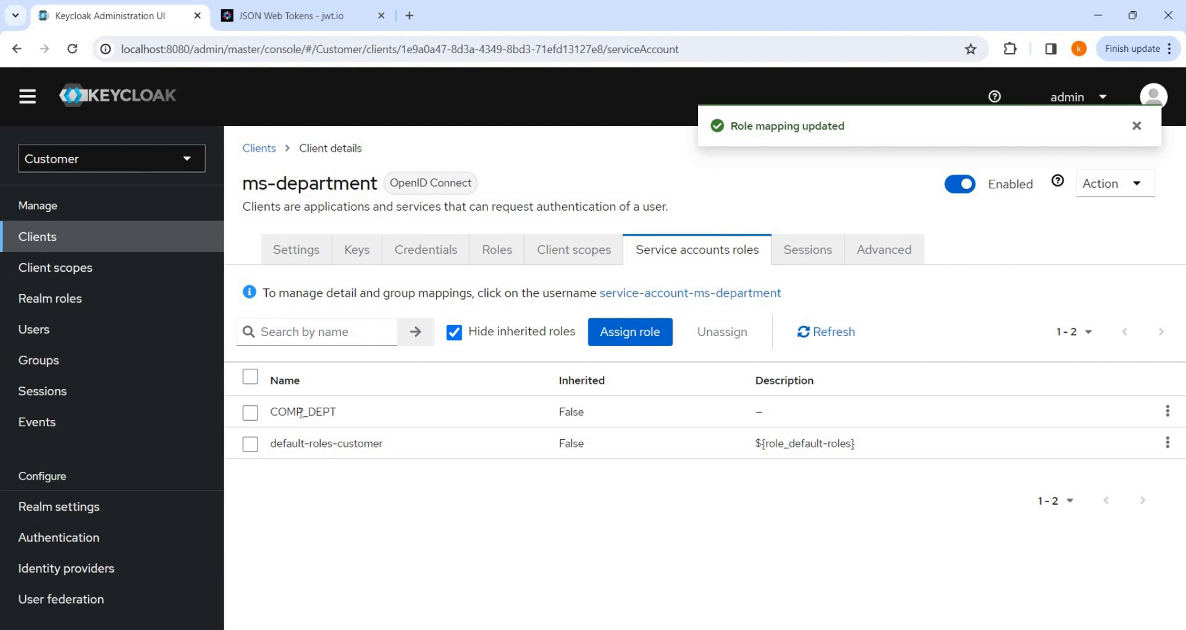
pyautogui.click(80, 299)
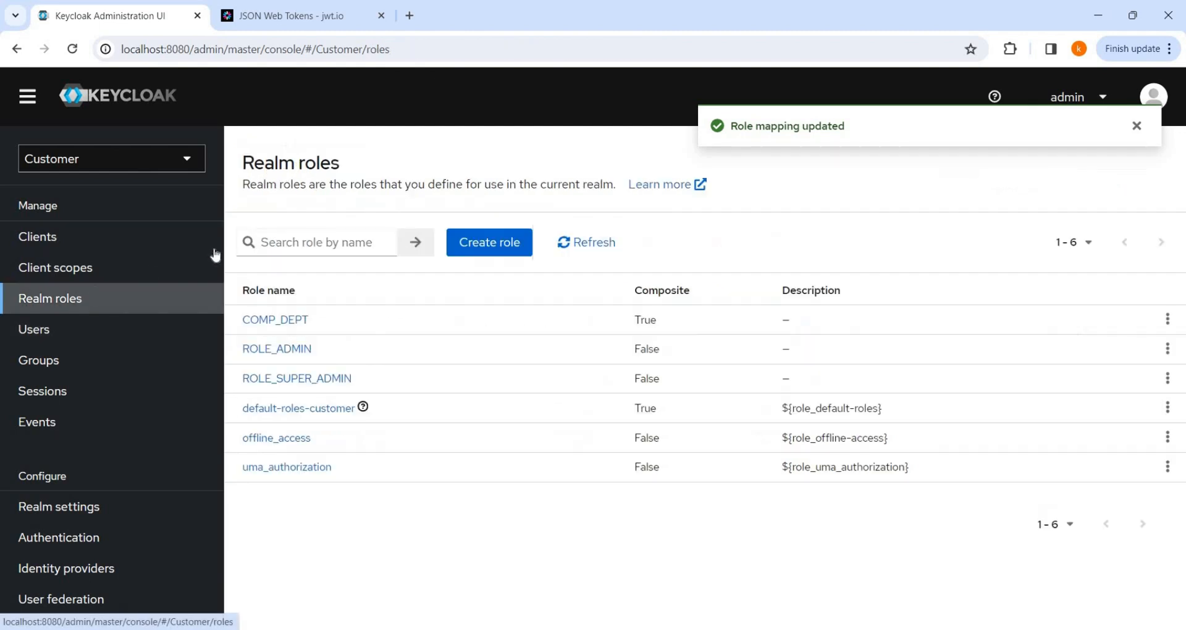
# Review COMP_DEPT's associated roles ROLE_ADMIN, ROLE_SUPER_ADMIN and executive, then reopen ms-department.
pyautogui.click(307, 320)
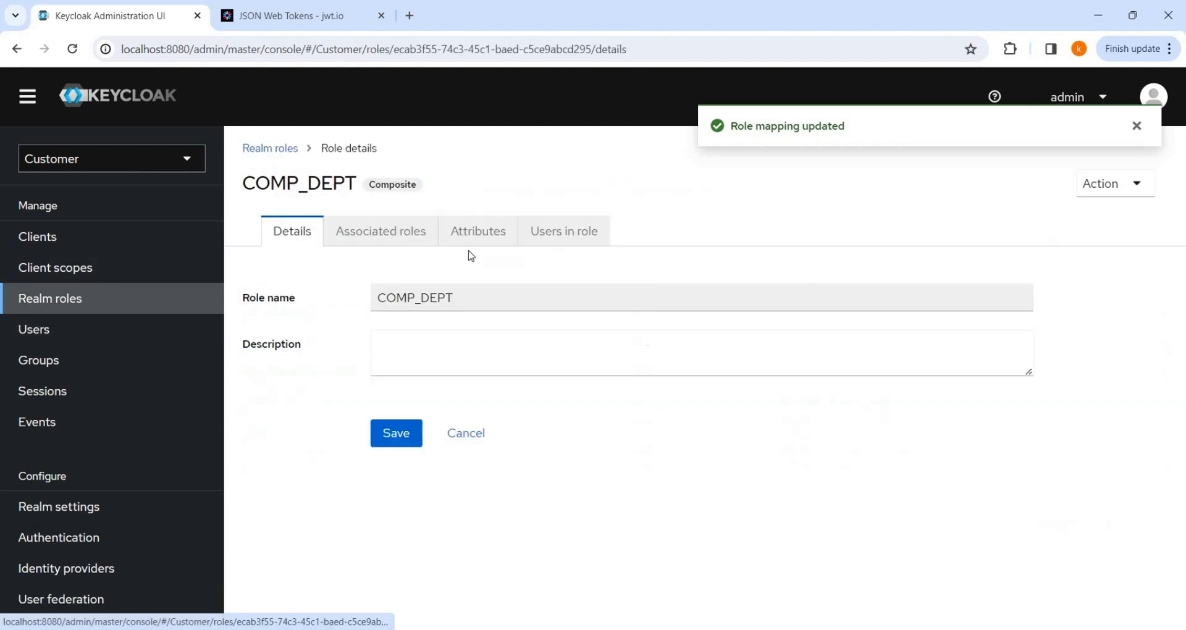
pyautogui.click(395, 232)
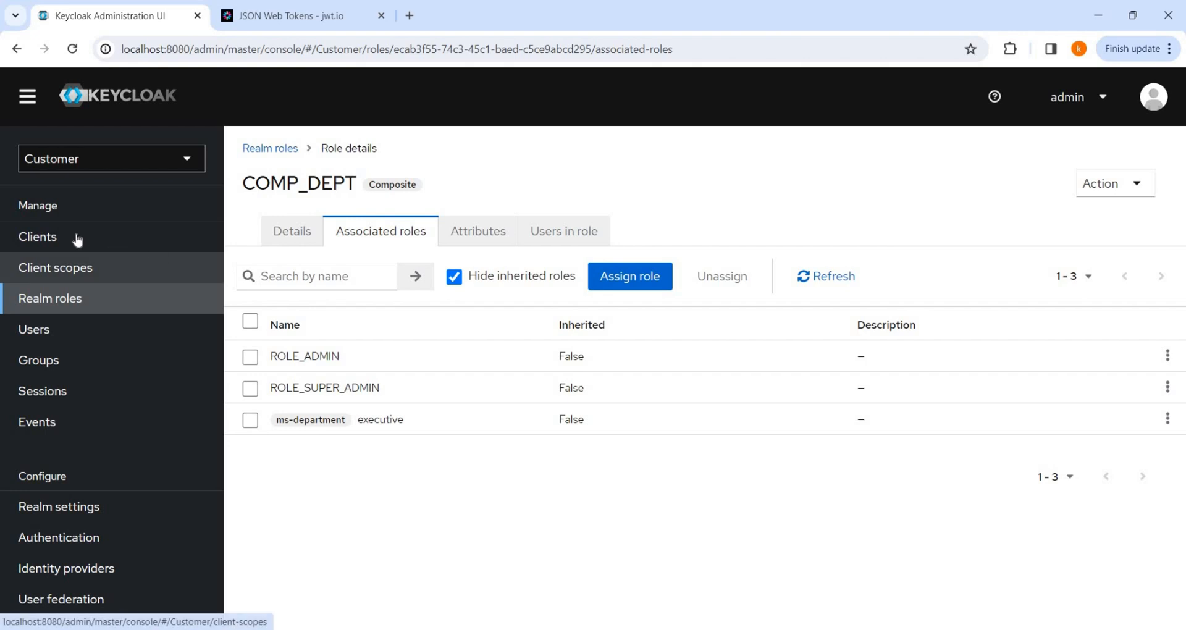
pyautogui.click(161, 239)
pyautogui.click(302, 531)
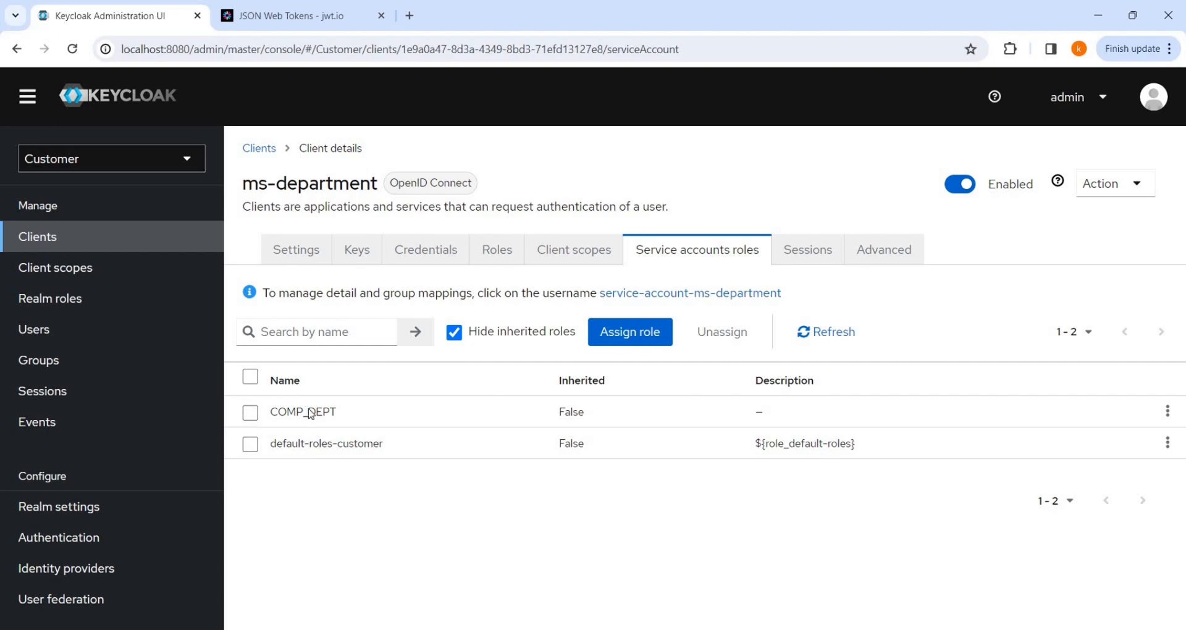
pyautogui.hotkey('alt', 'Tab')
# Request a fresh ms-department token in Postman and copy its access_token.
pyautogui.click(1097, 134)
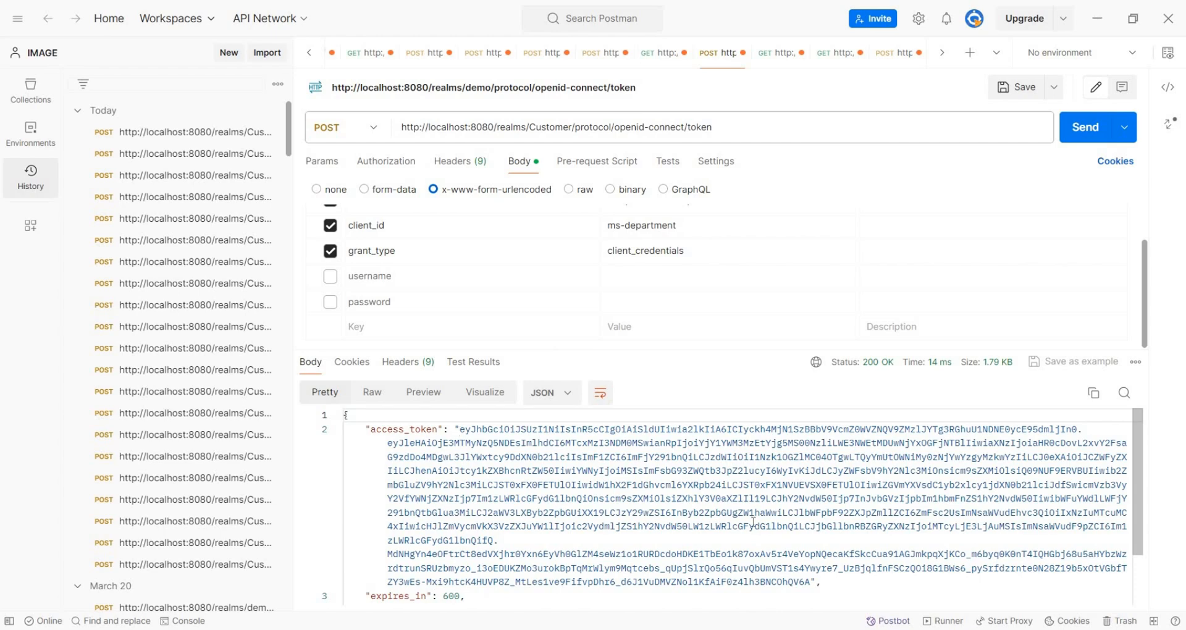
pyautogui.click(460, 430)
pyautogui.keyDown('shift'); pyautogui.click(806, 581); pyautogui.keyUp('shift')
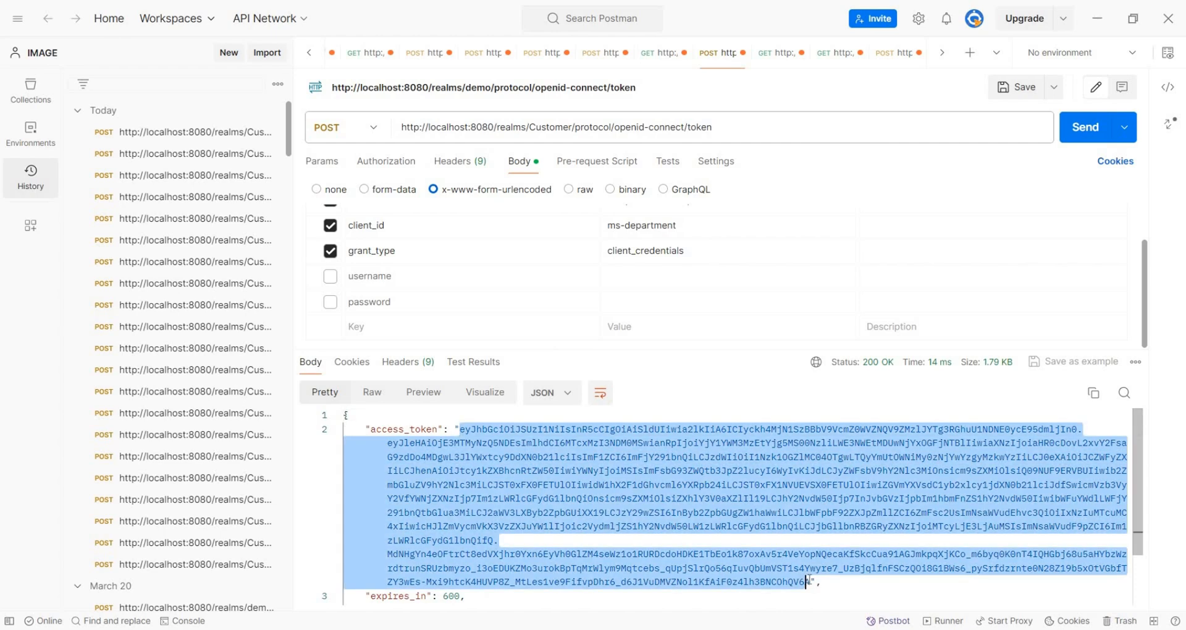
pyautogui.keyDown('shift'); pyautogui.click(810, 581); pyautogui.keyUp('shift')
pyautogui.rightClick(710, 495)
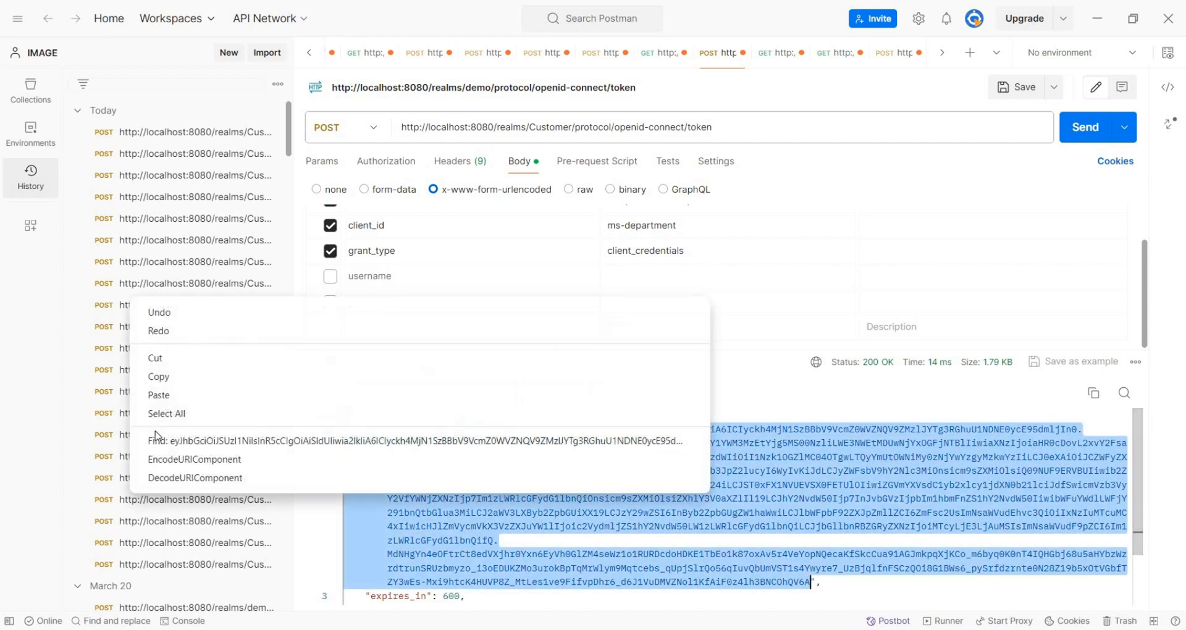
pyautogui.click(162, 377)
# Replace the old token in jwt.io's Encoded box with the new one.
pyautogui.hotkey('alt', 'Tab')
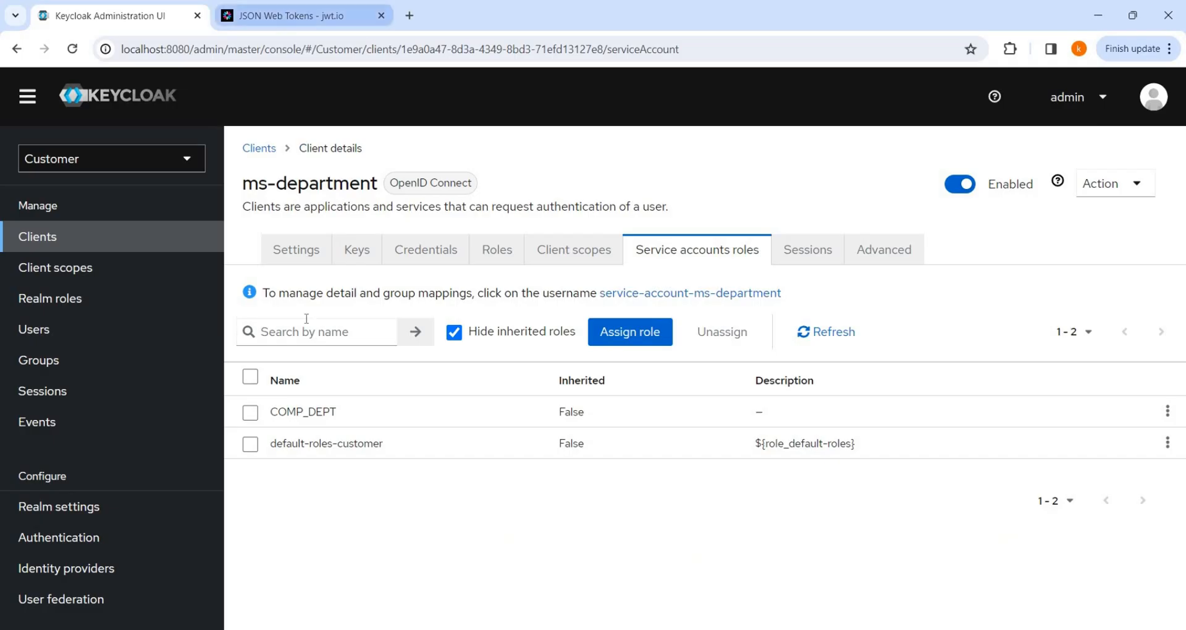
pyautogui.hotkey('ctrl', 'Tab')
pyautogui.hotkey('ctrl', 'a')
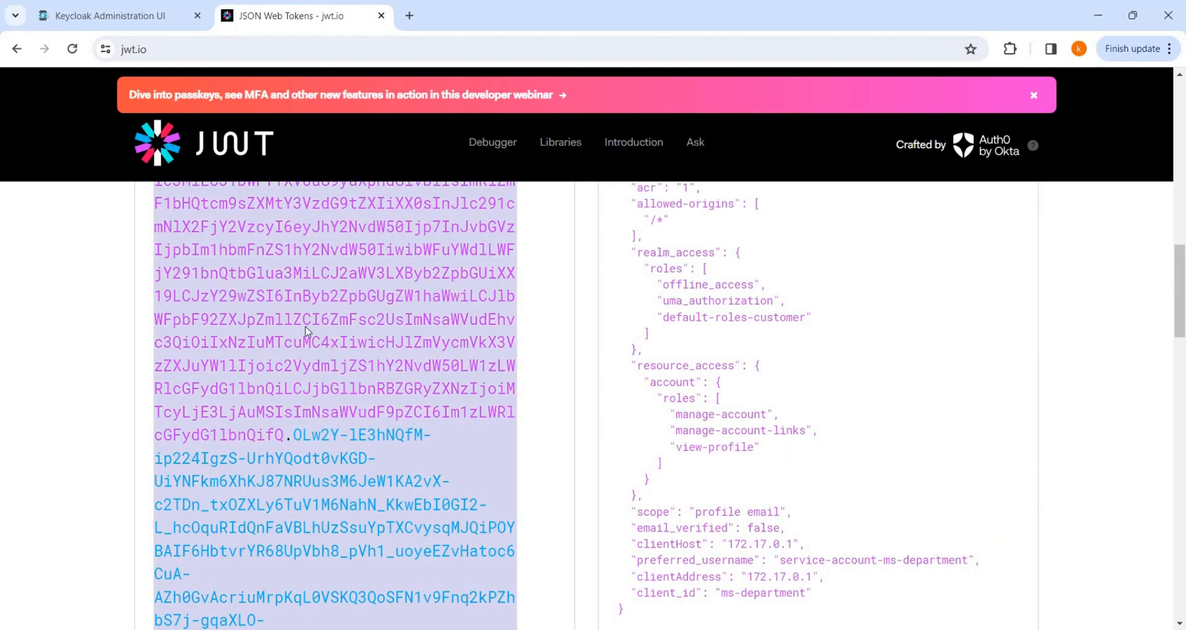
pyautogui.press('BackSpace')
pyautogui.hotkey('ctrl', 'v')
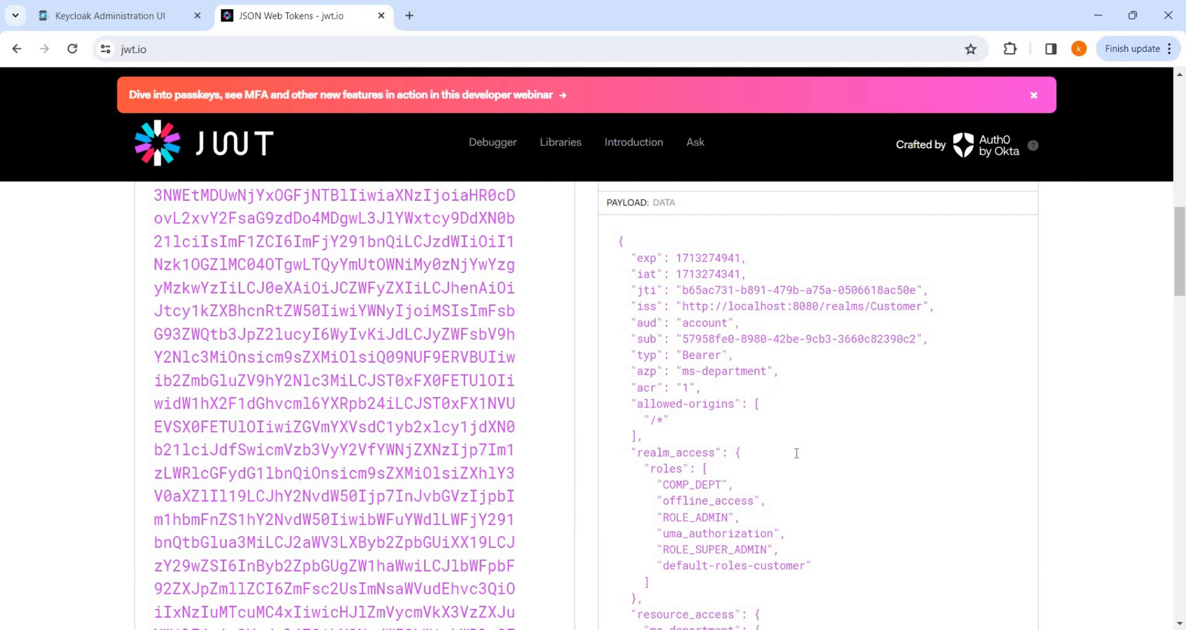
# Confirm the decoded realm roles include COMP_DEPT, ROLE_ADMIN and ROLE_SUPER_ADMIN.
pyautogui.scroll(-3, 673, 294)
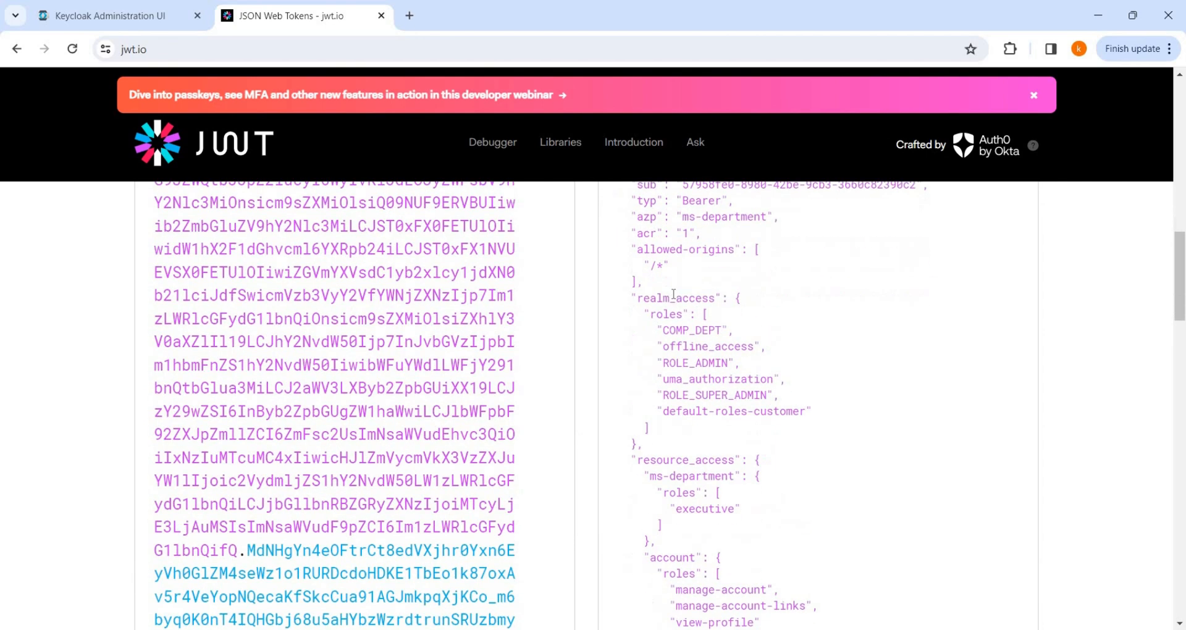
pyautogui.doubleClick(692, 333)
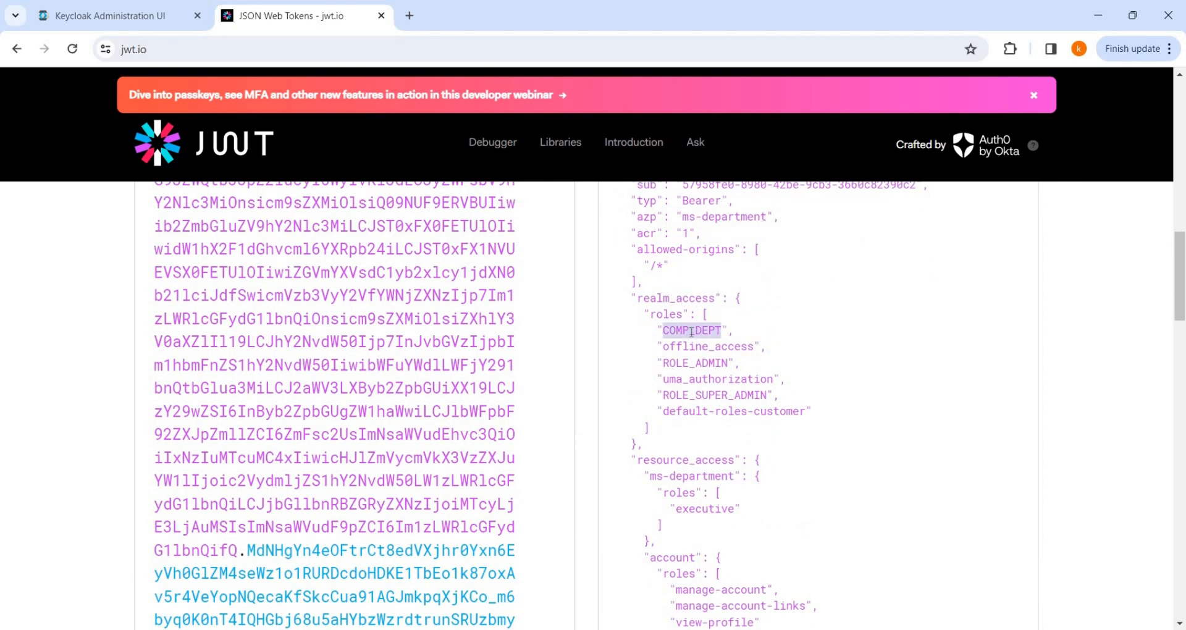
pyautogui.doubleClick(710, 366)
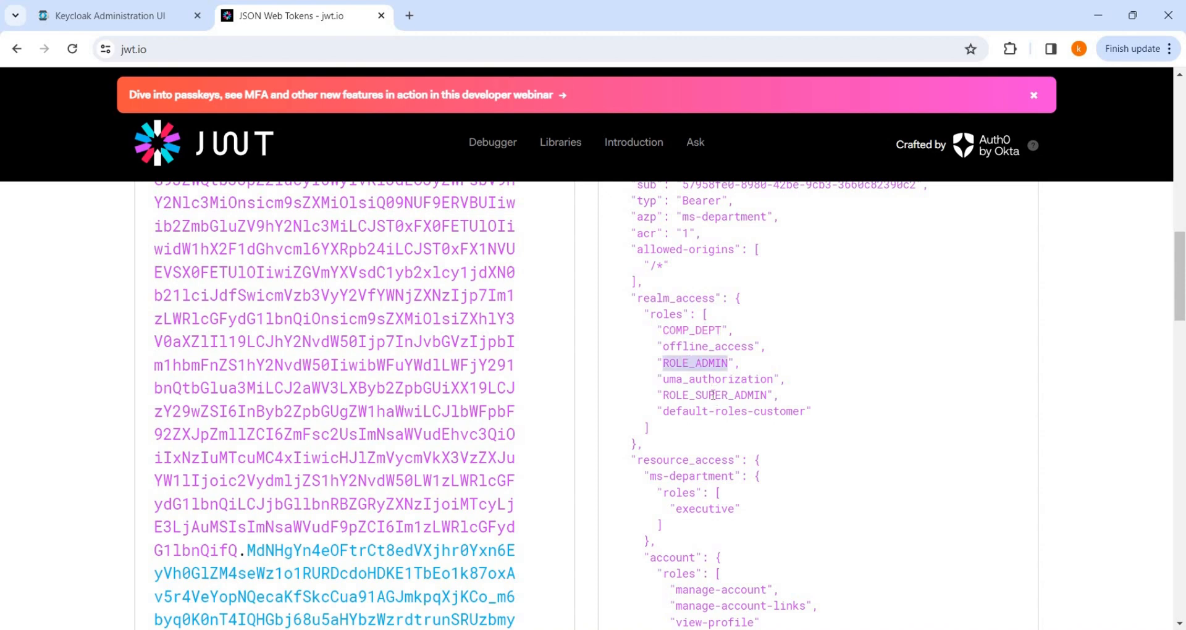
pyautogui.doubleClick(713, 395)
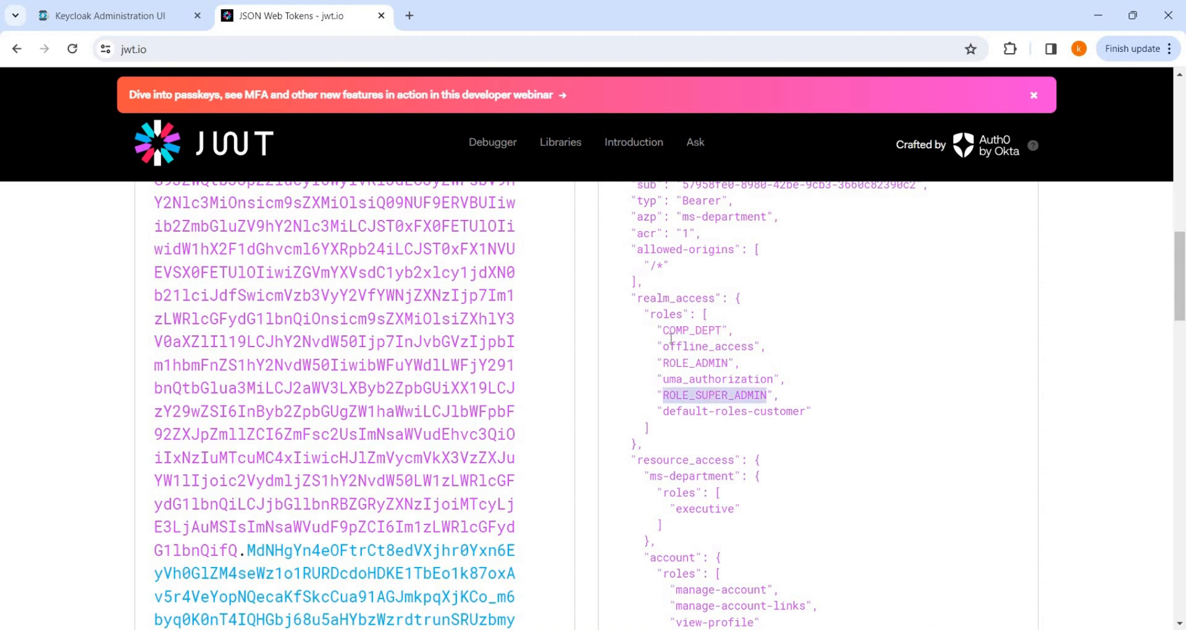
pyautogui.moveTo(652, 333); pyautogui.dragTo(802, 395)
pyautogui.click(818, 381)
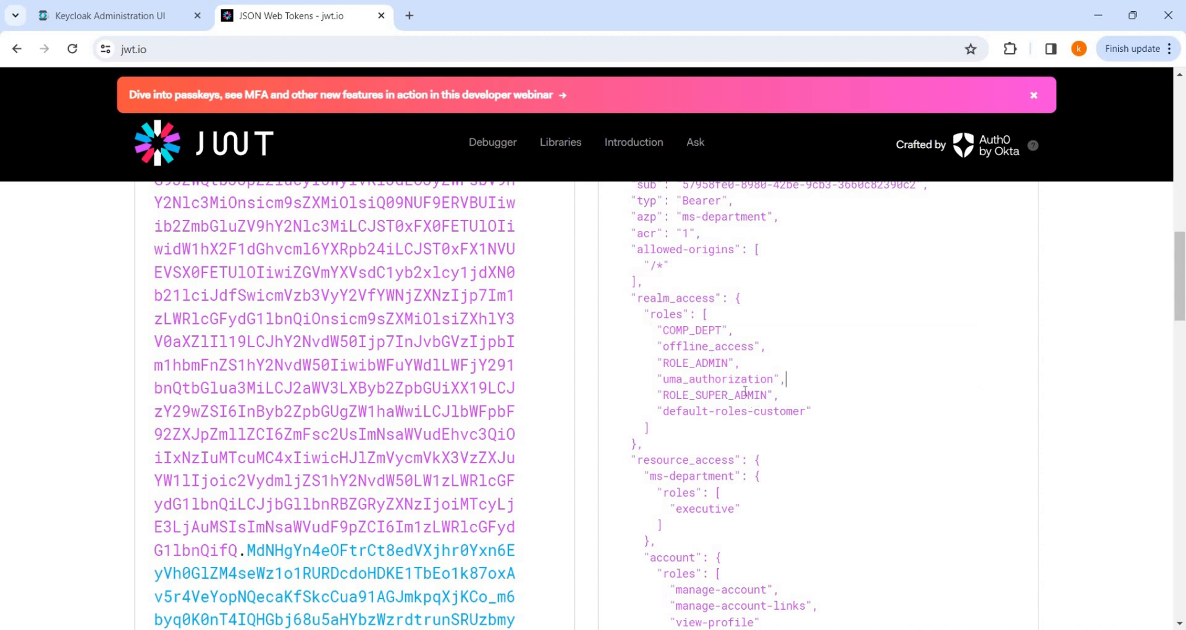
# Assign the ms-department client role comp_dept_role to the service account, leaving employee unassigned.
pyautogui.click(99, 14)
pyautogui.click(645, 343)
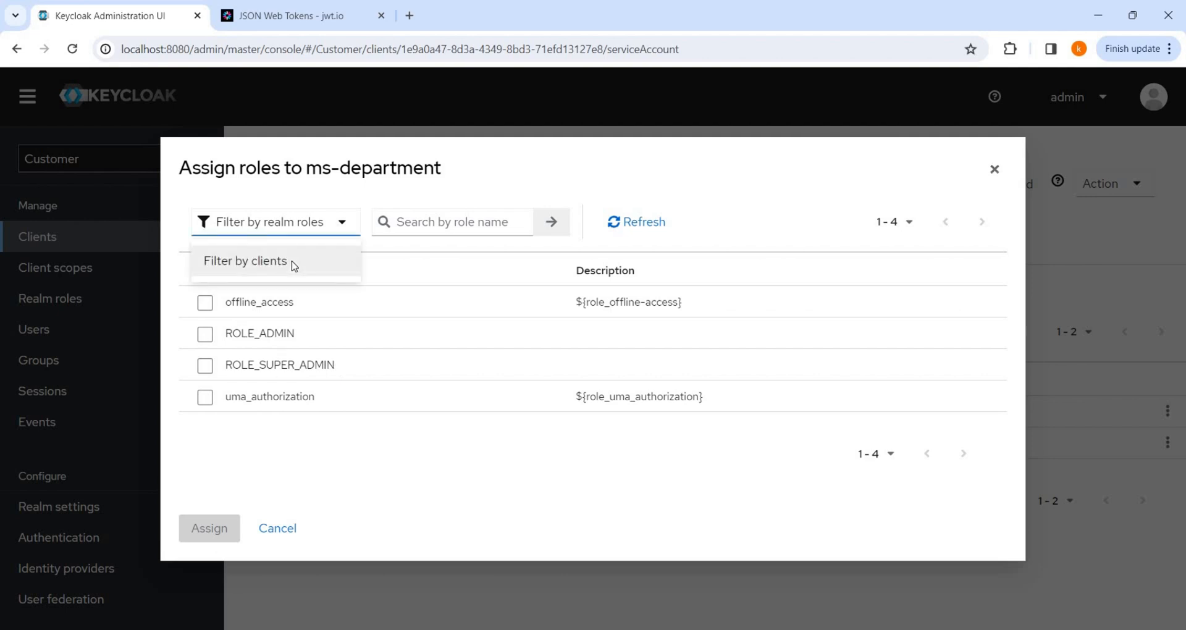
pyautogui.click(291, 262)
pyautogui.scroll(-1, 347, 475)
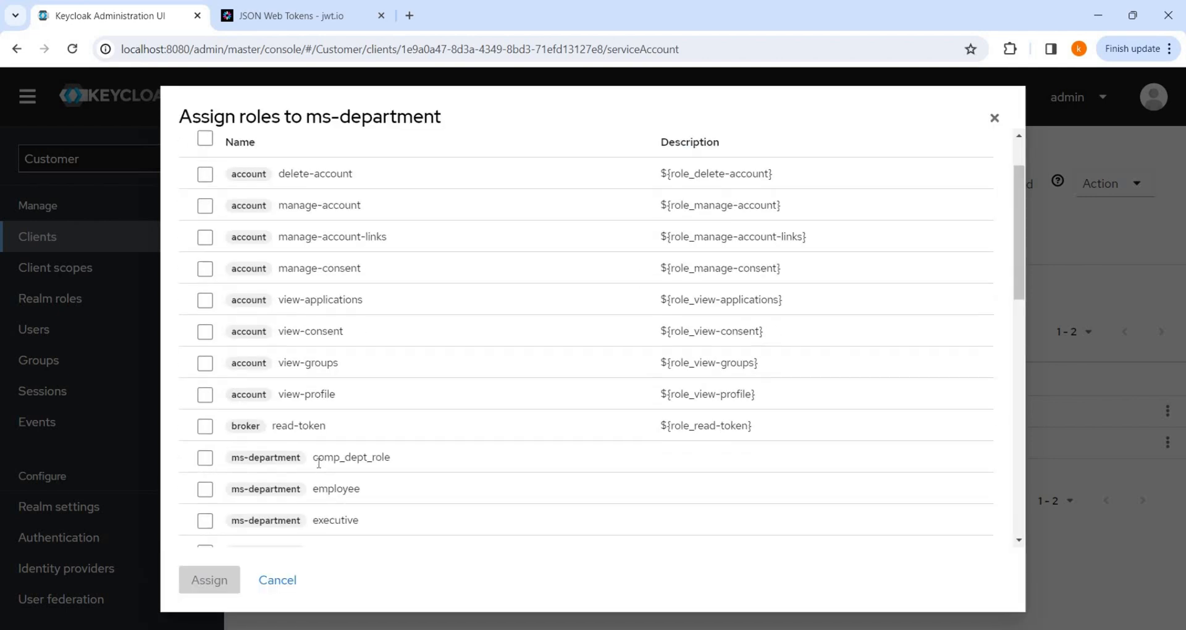
pyautogui.moveTo(350, 457); pyautogui.dragTo(407, 460)
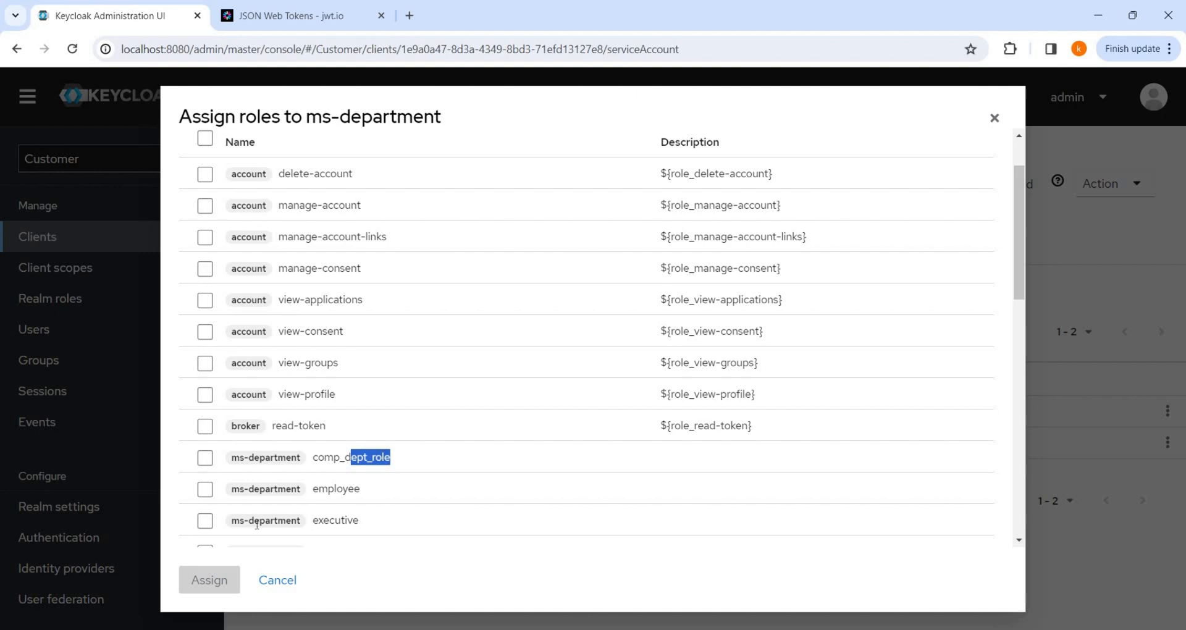
pyautogui.click(206, 492)
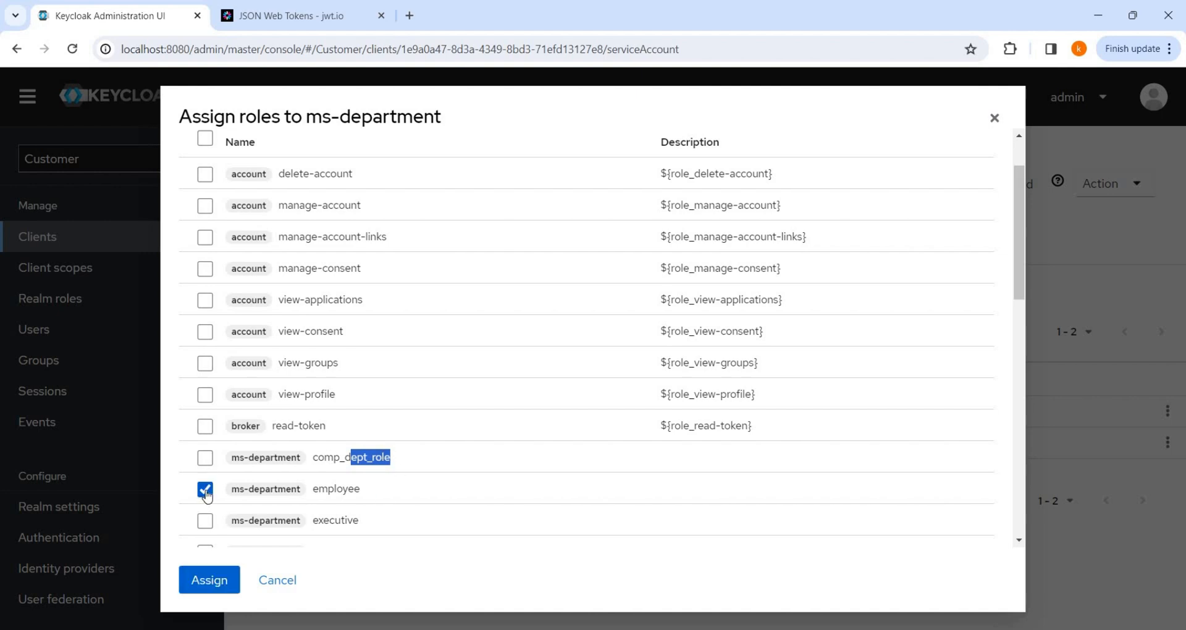
pyautogui.click(207, 492)
pyautogui.click(206, 459)
pyautogui.click(208, 578)
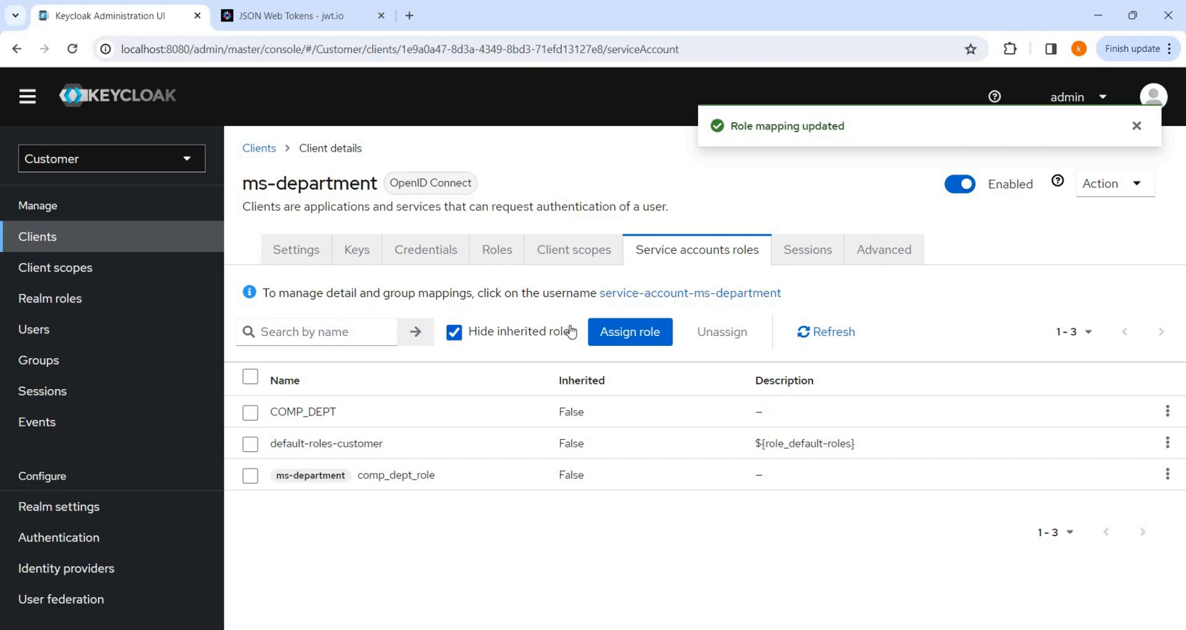
pyautogui.hotkey('alt', 'Tab')
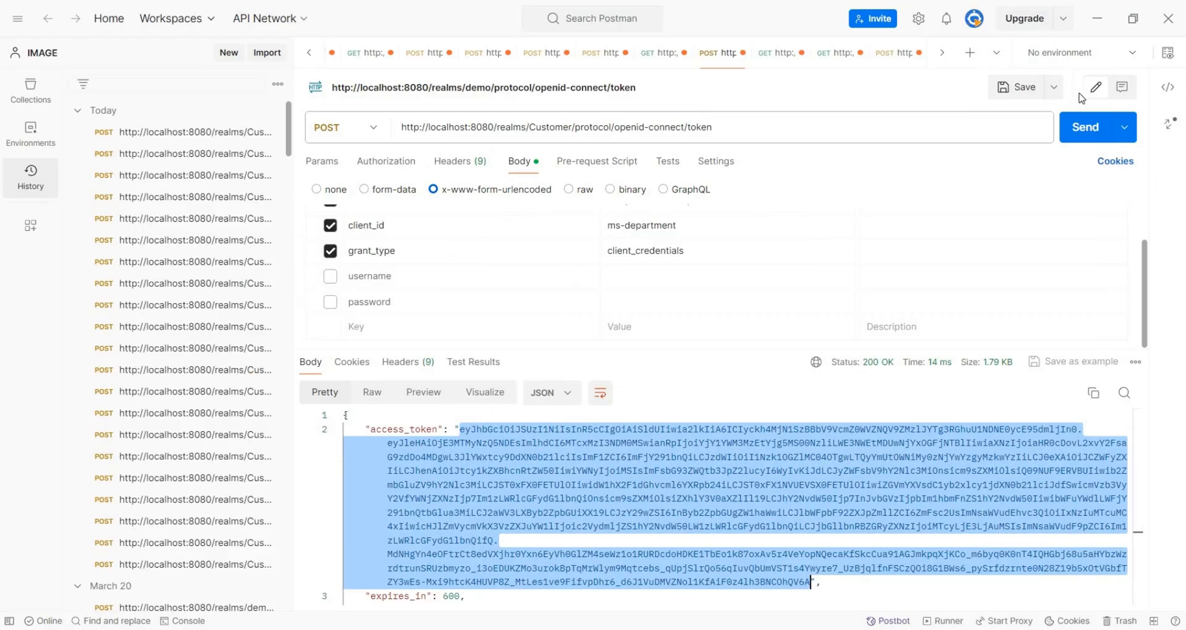
# Resend the ms-department client-credentials request and copy the fresh access token for jwt.io.
pyautogui.click(1085, 127)
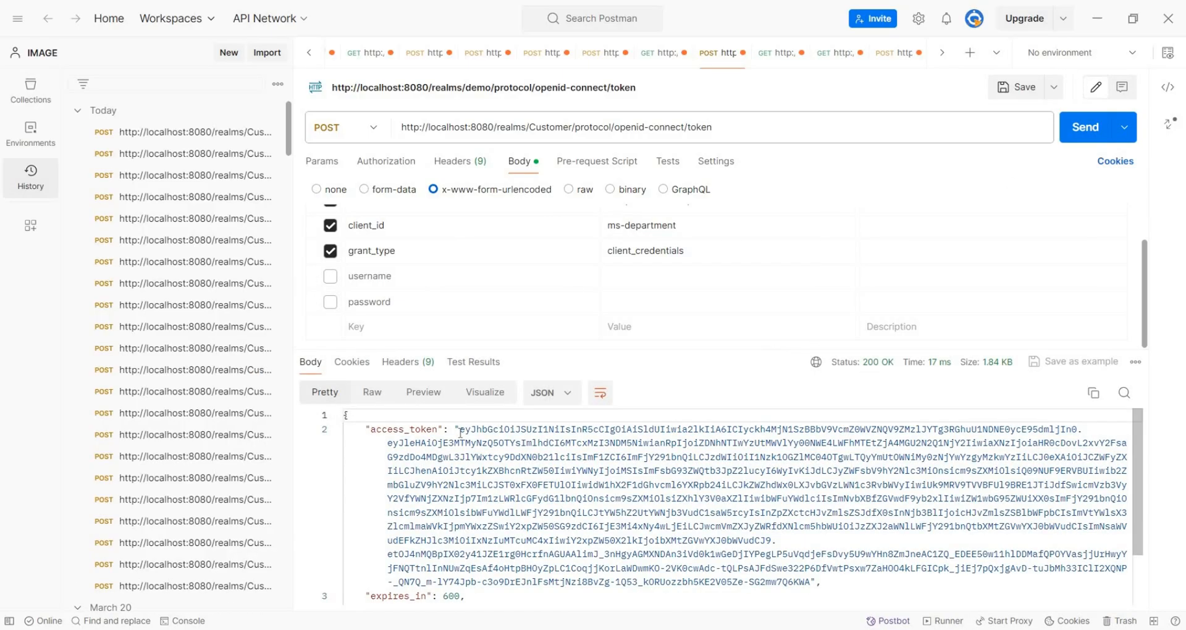
pyautogui.click(462, 430)
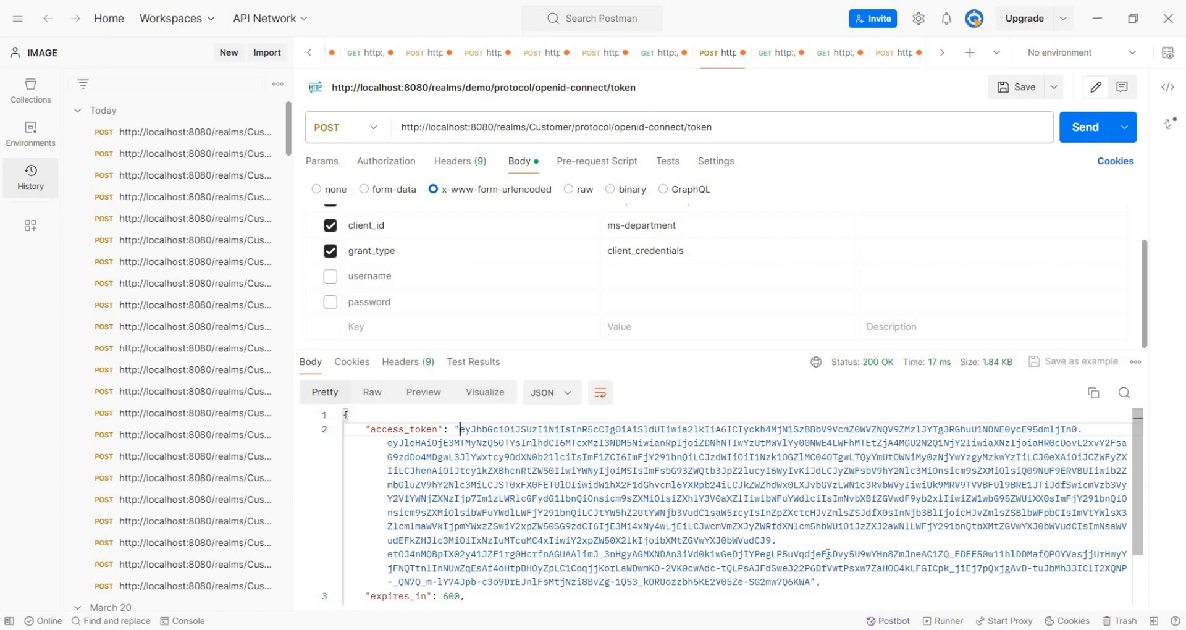
pyautogui.keyDown('shift'); pyautogui.click(810, 582); pyautogui.keyUp('shift')
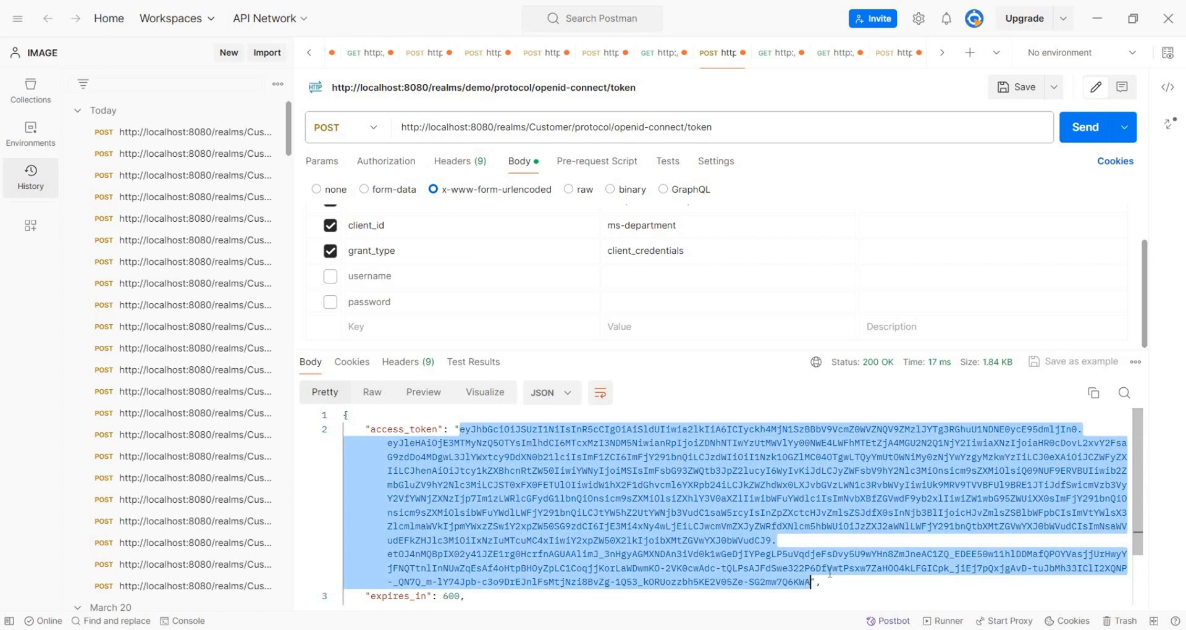
pyautogui.rightClick(643, 505)
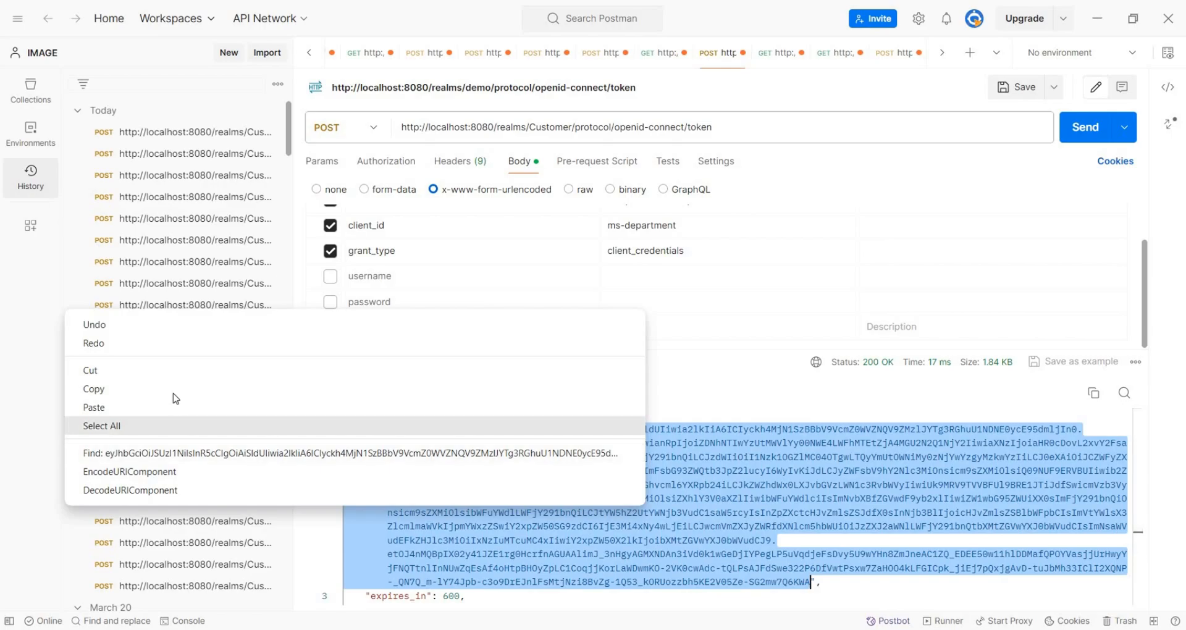
pyautogui.click(174, 394)
pyautogui.hotkey('alt', 'Tab')
# Replace the old encoded token in jwt.io with the newly copied one.
pyautogui.click(300, 25)
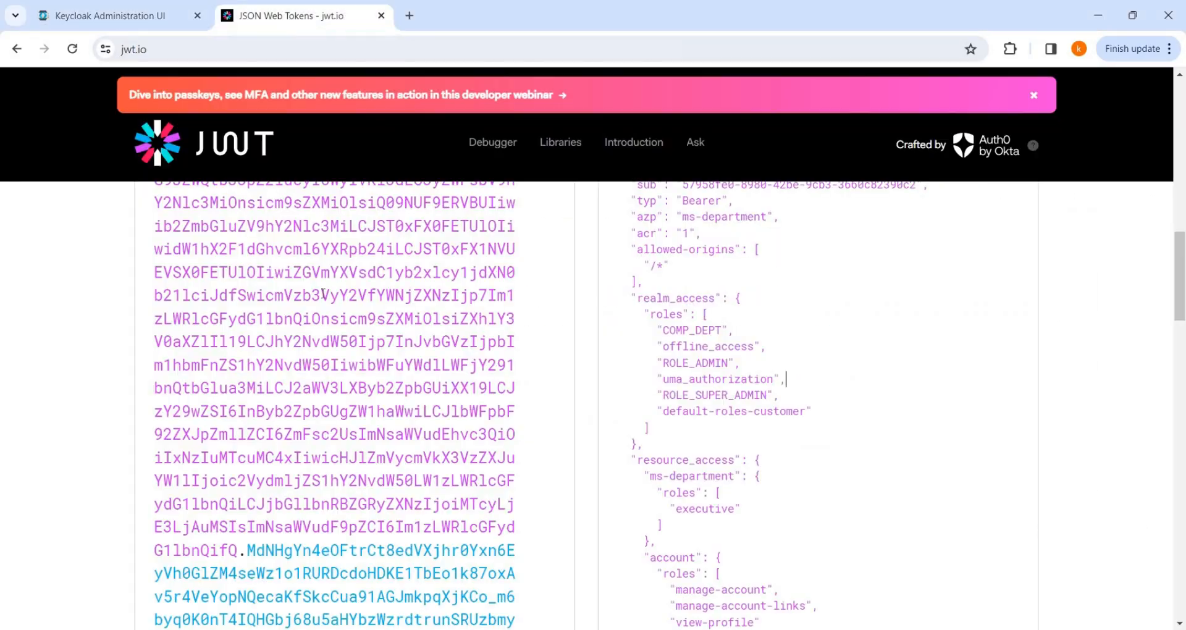
pyautogui.click(323, 295)
pyautogui.hotkey('ctrl', 'a')
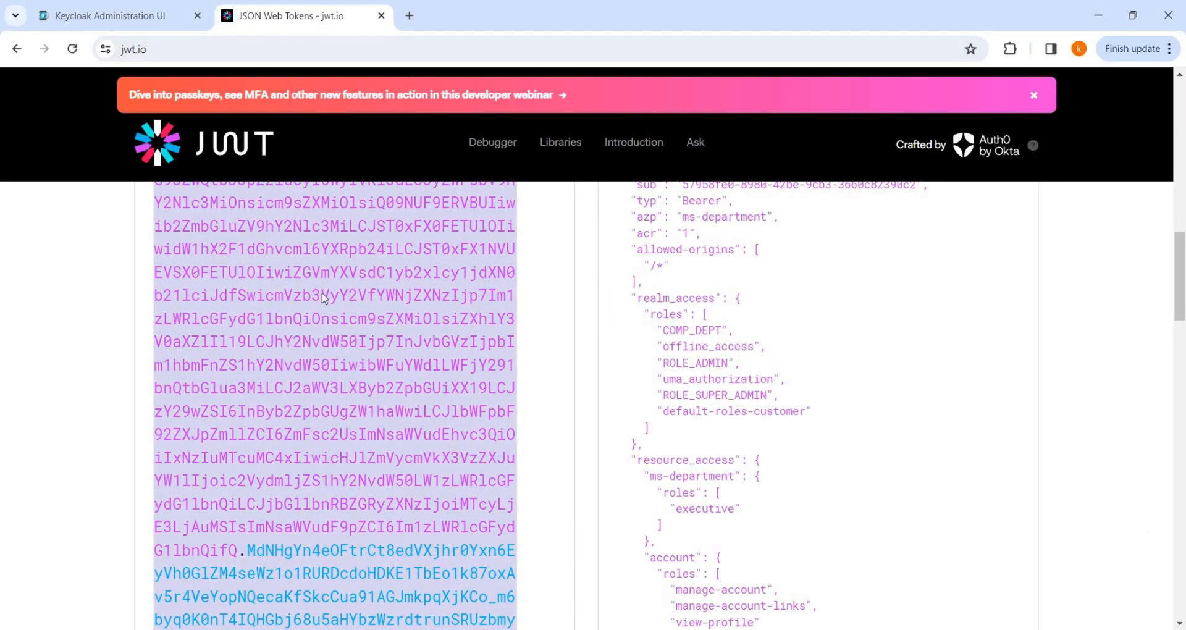
pyautogui.press('BackSpace')
pyautogui.hotkey('ctrl', 'v')
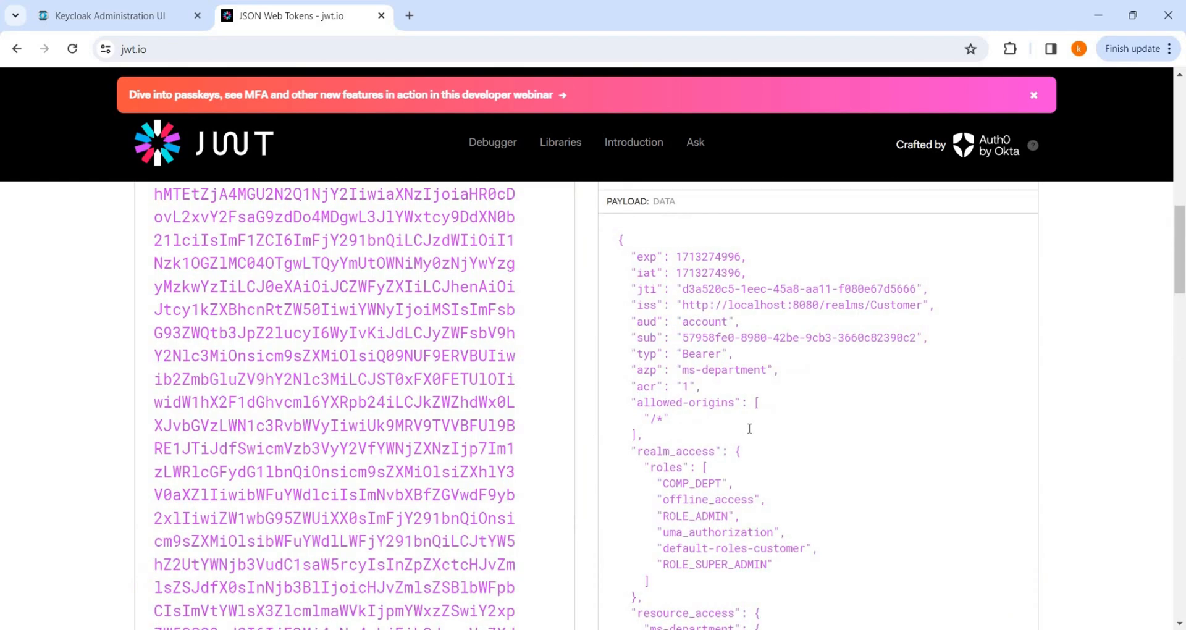
# Check the decoded roles: COMP_DEPT plus ms-department executive, manager, comp_dept_role and employee.
pyautogui.scroll(-3, 651, 394)
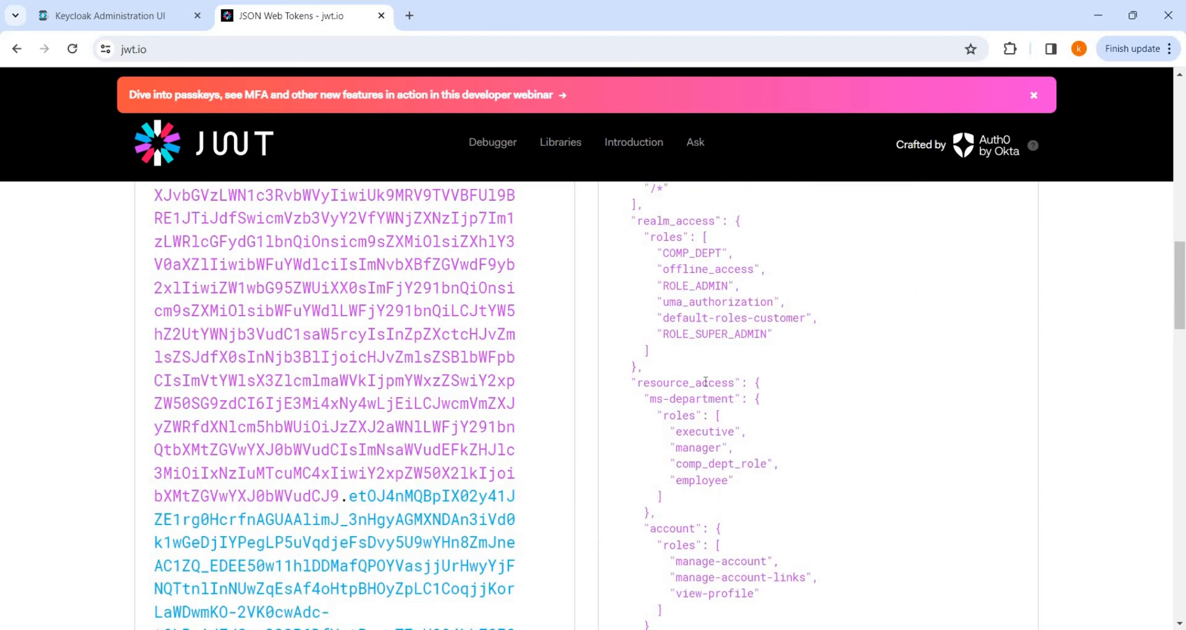
pyautogui.doubleClick(706, 381)
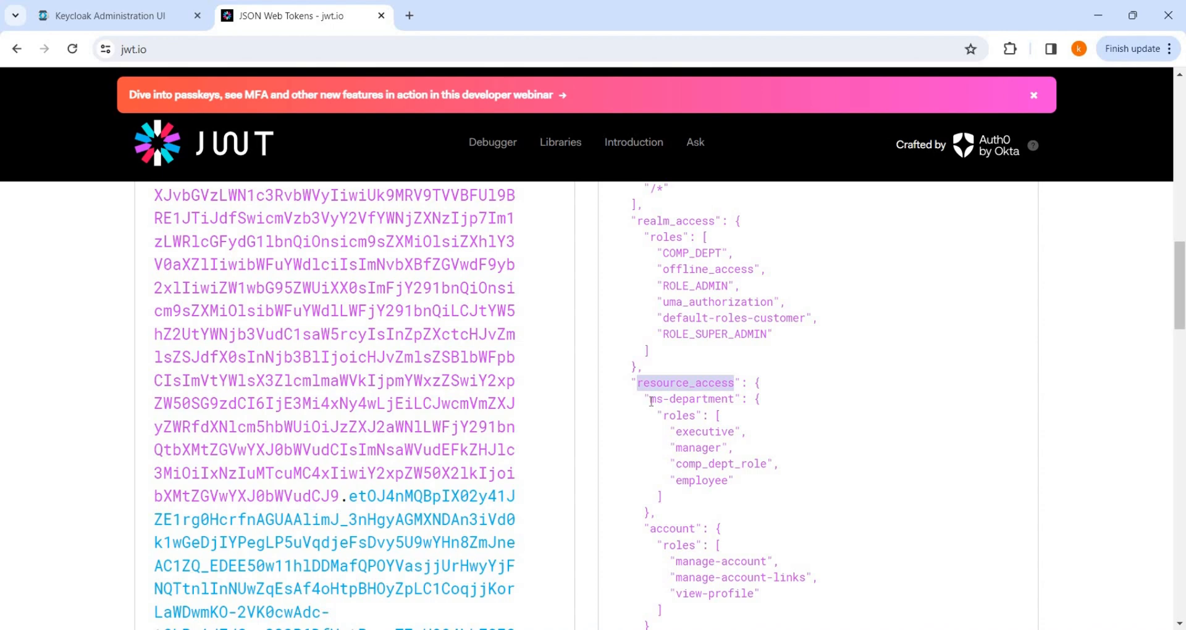
pyautogui.moveTo(650, 401); pyautogui.dragTo(729, 400)
pyautogui.click(696, 446)
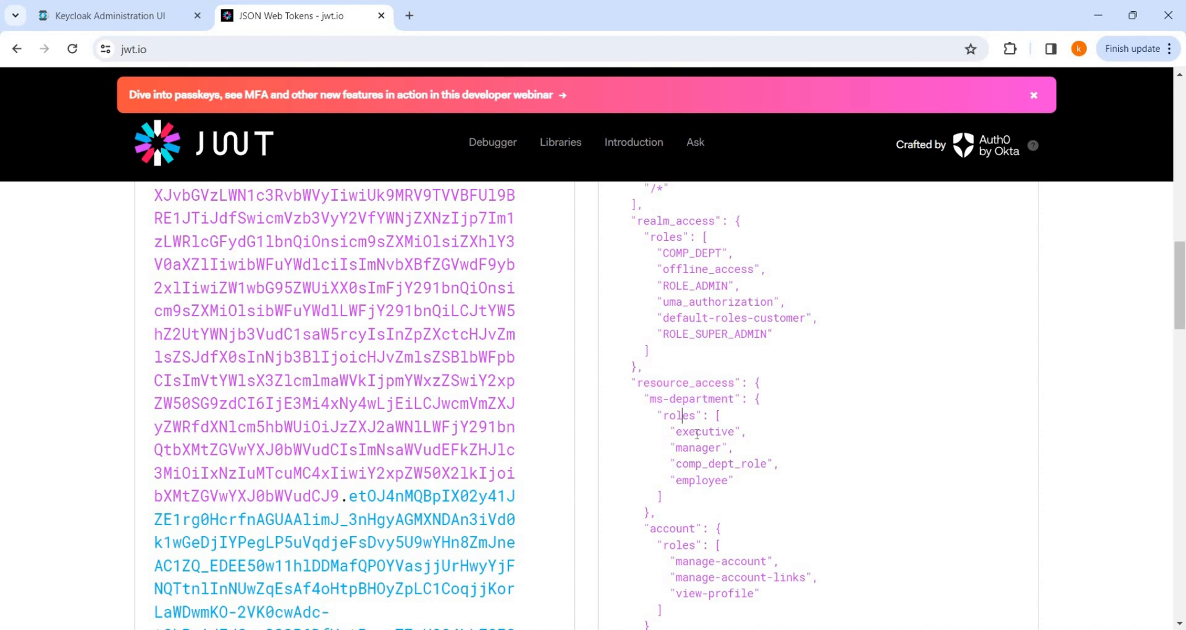
pyautogui.doubleClick(723, 462)
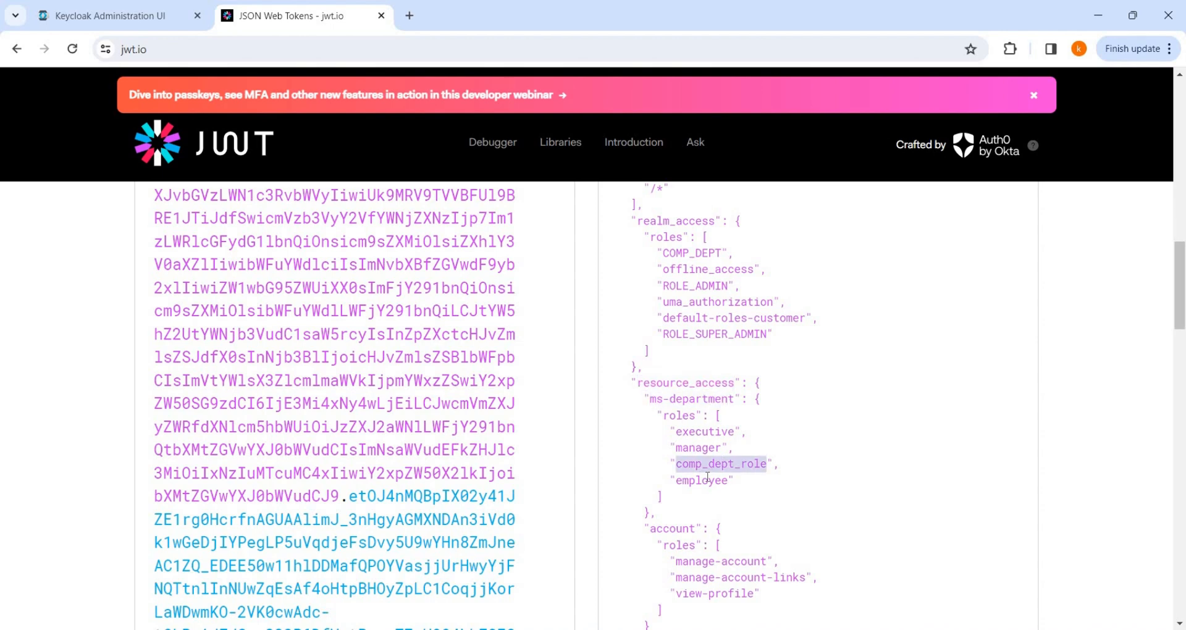
pyautogui.doubleClick(701, 480)
pyautogui.moveTo(677, 431); pyautogui.dragTo(778, 481)
pyautogui.scroll(-3, 812, 466)
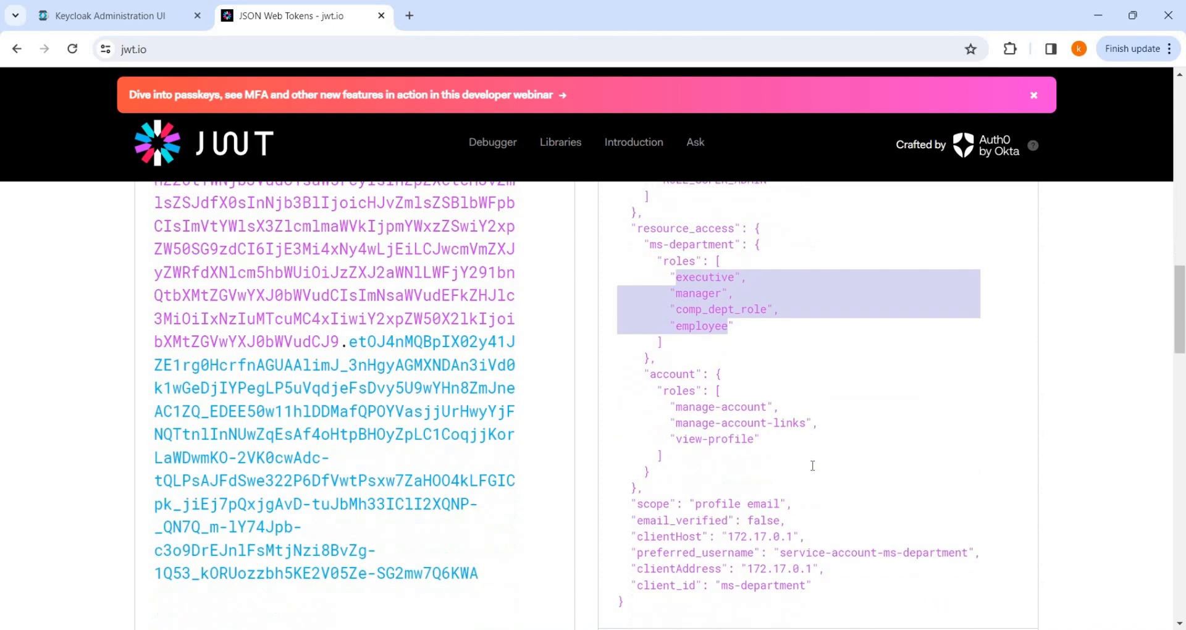
pyautogui.hotkey('alt', 'Tab')
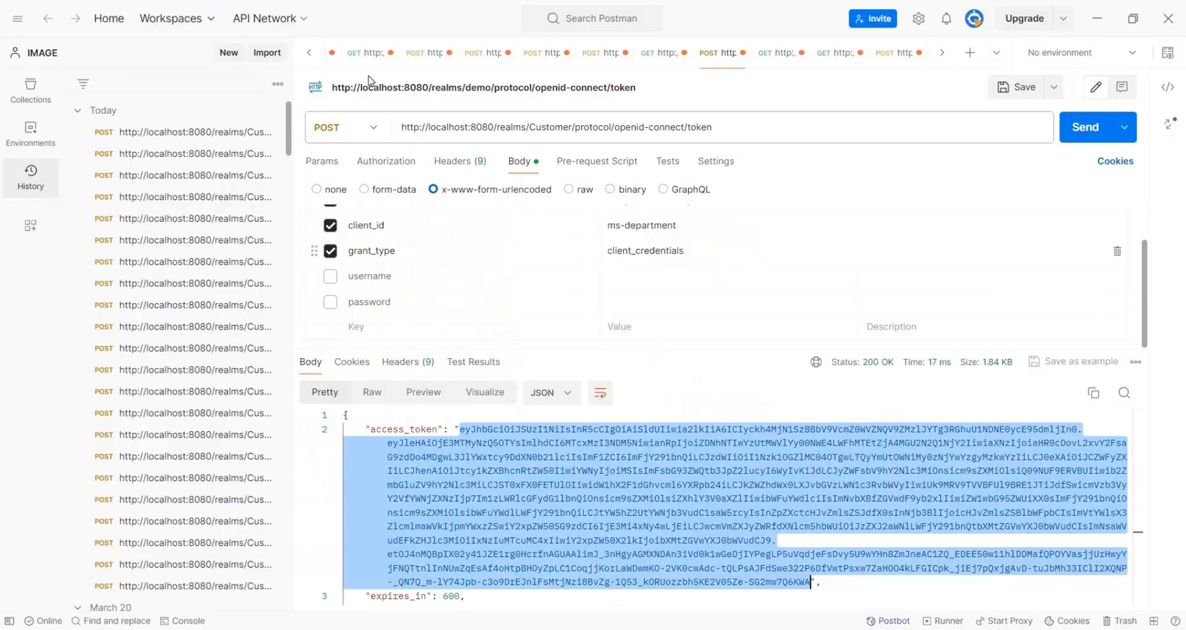
pyautogui.hotkey('alt', 'Tab')
# Assign the realm-management client roles query-users and view-users to the ms-department service account.
pyautogui.click(139, 17)
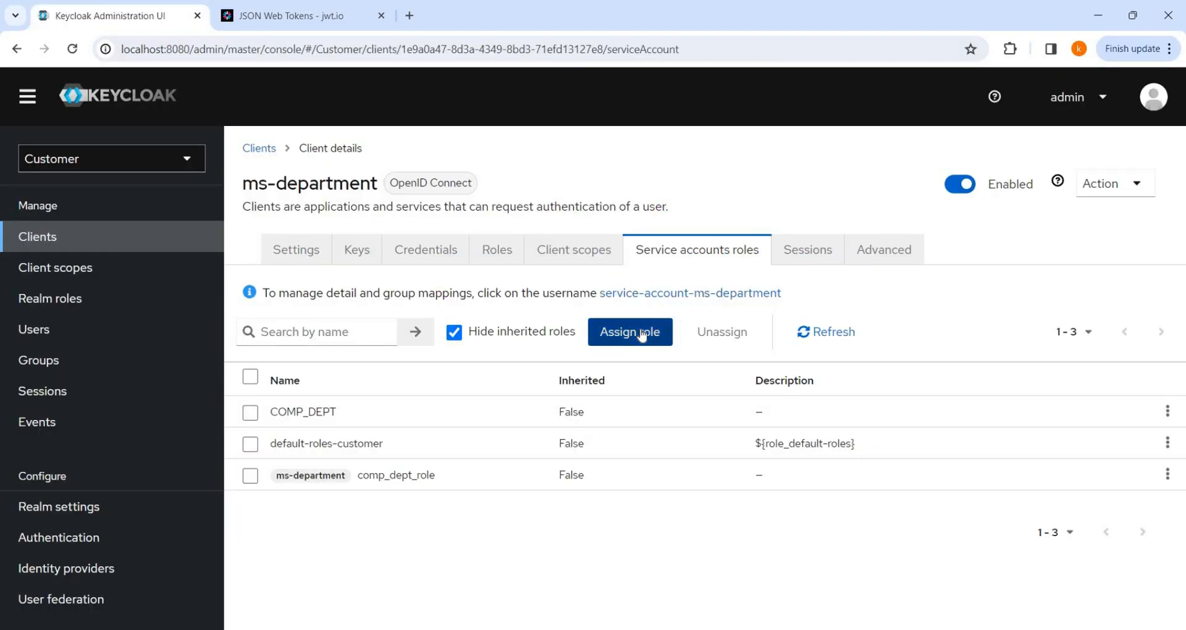
pyautogui.click(643, 334)
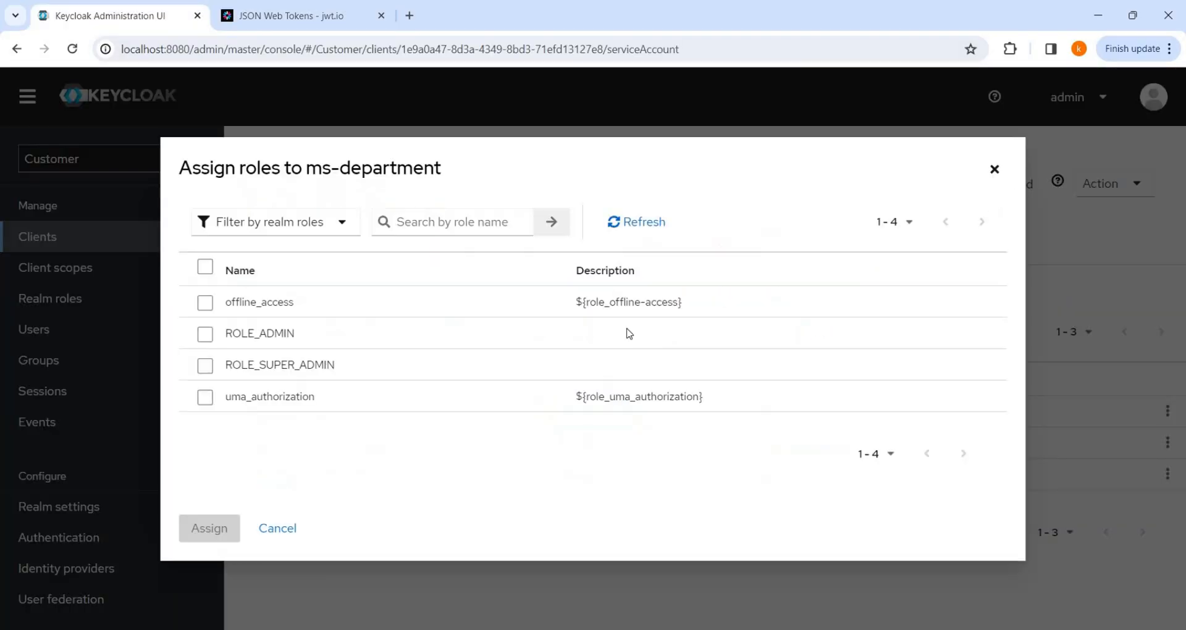
pyautogui.click(336, 222)
pyautogui.click(280, 266)
pyautogui.scroll(-4, 421, 405)
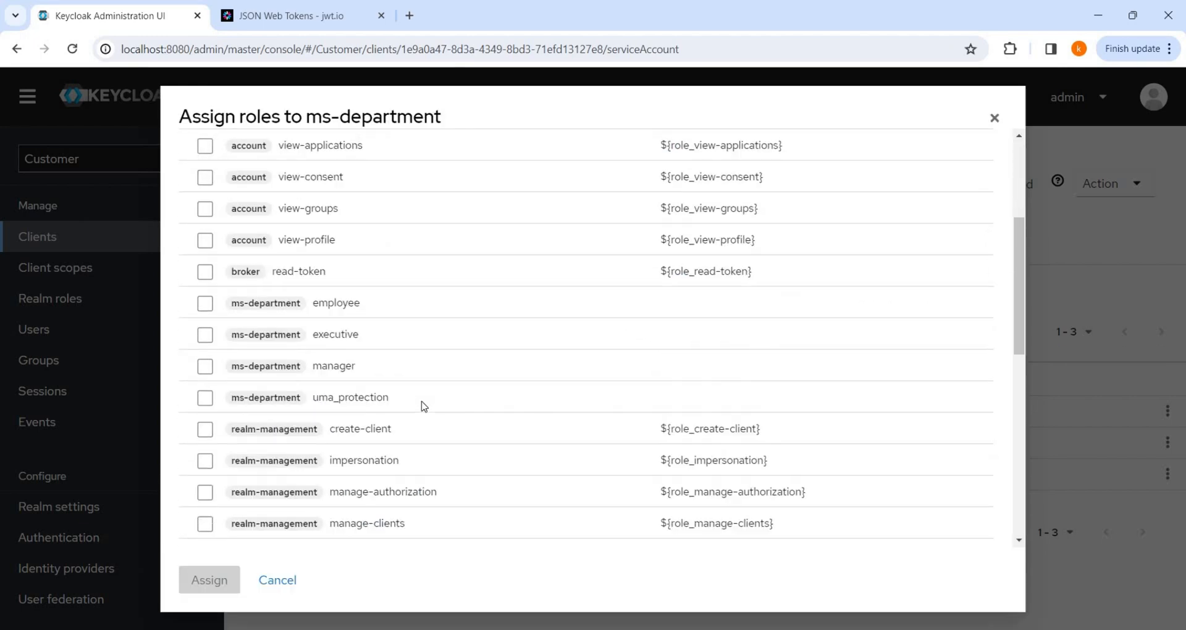
pyautogui.scroll(-2, 457, 386)
pyautogui.scroll(-1, 433, 451)
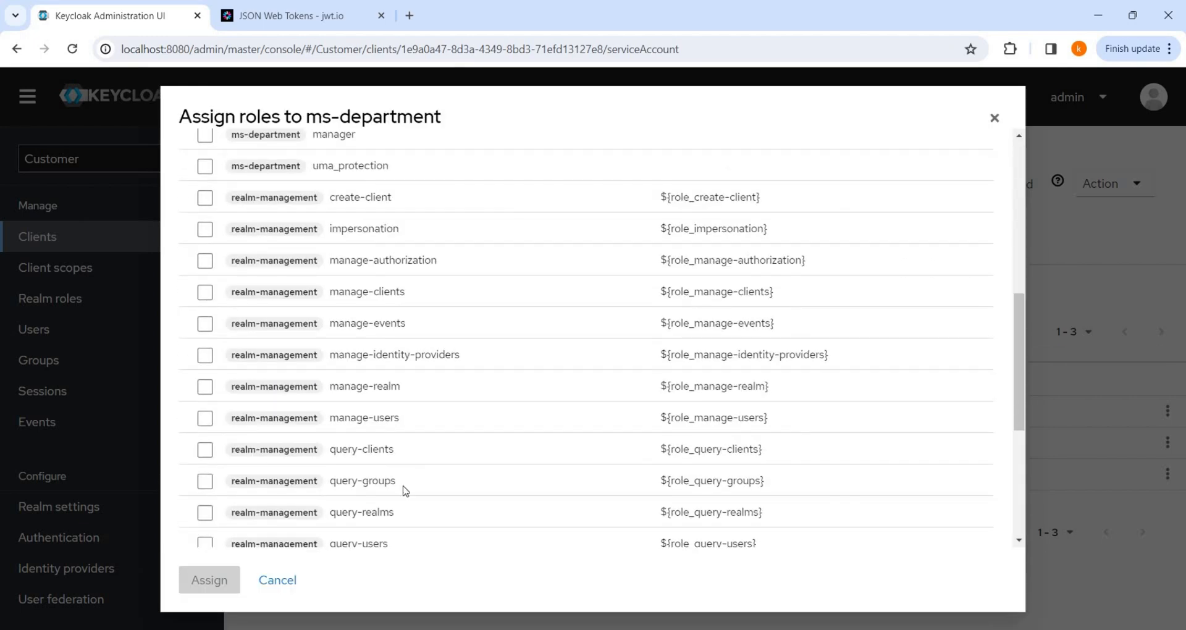
pyautogui.scroll(-1, 407, 491)
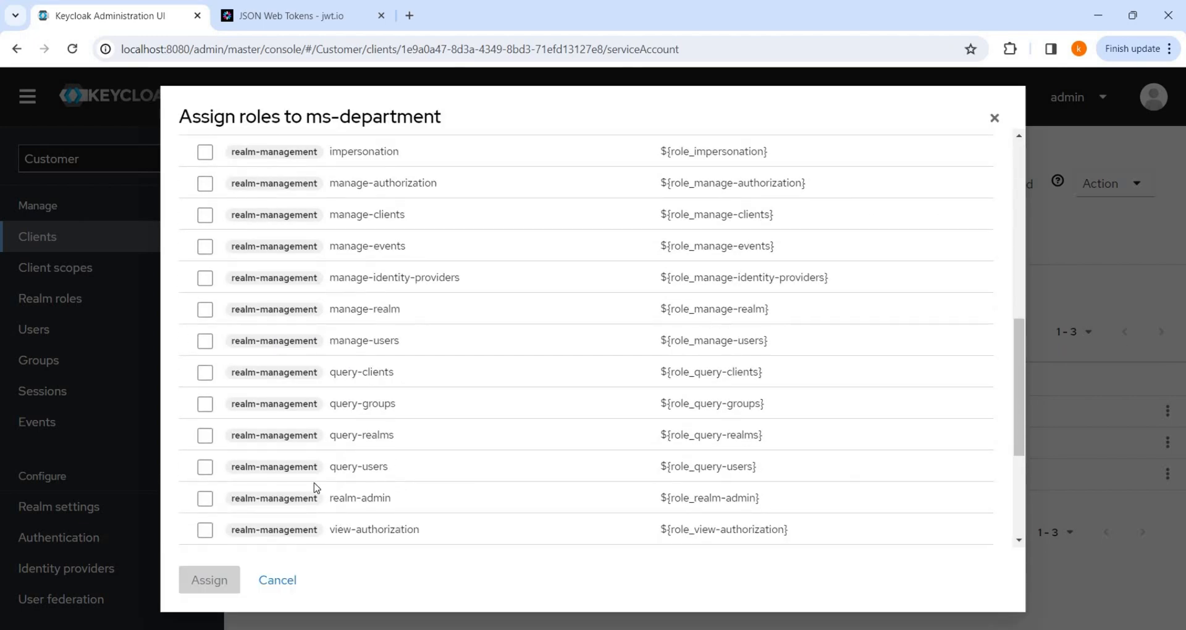
pyautogui.click(210, 467)
pyautogui.scroll(-2, 227, 469)
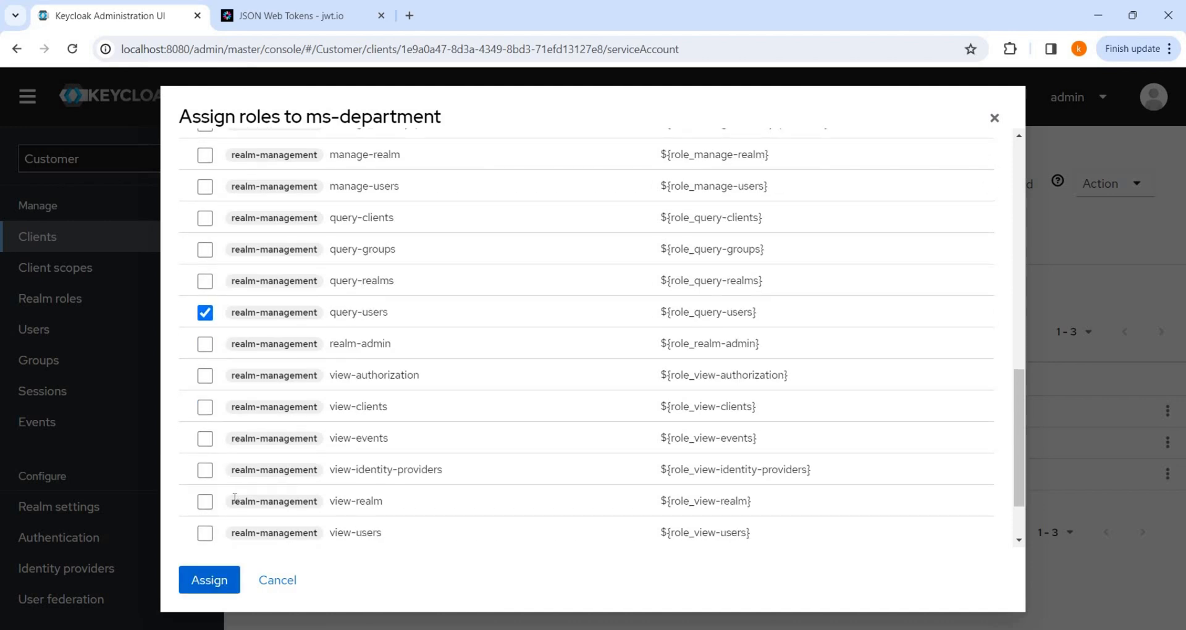
pyautogui.click(206, 533)
pyautogui.click(224, 583)
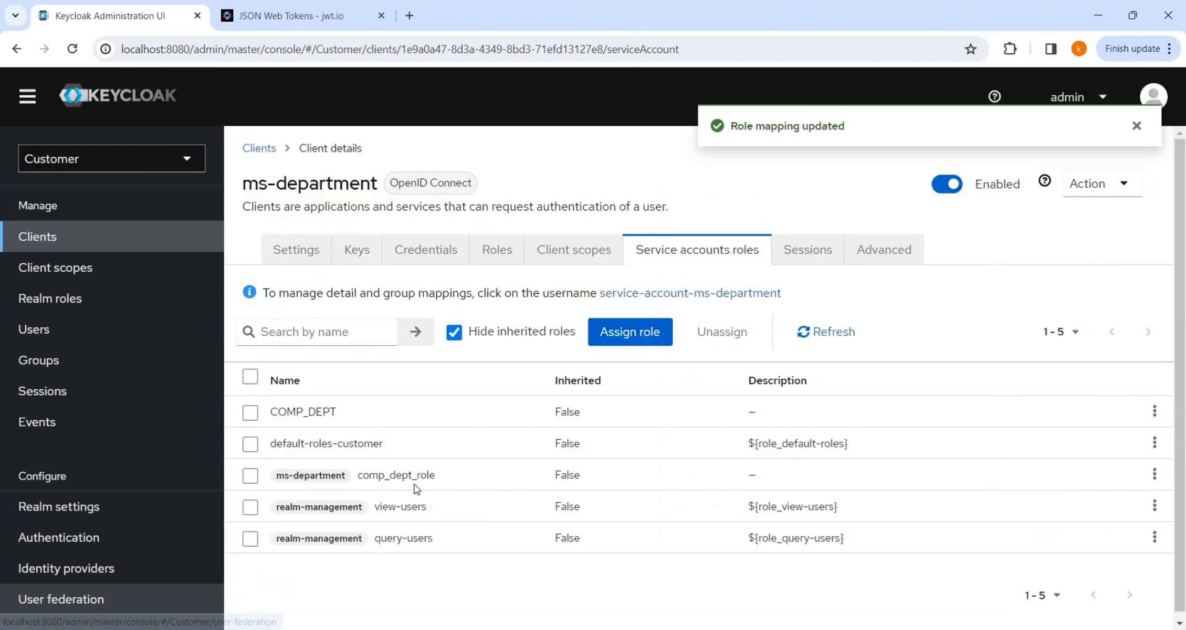
# Reissue the ms-department client-credentials token in Postman and copy the new 1.97 KB access token.
pyautogui.hotkey('alt', 'Tab')
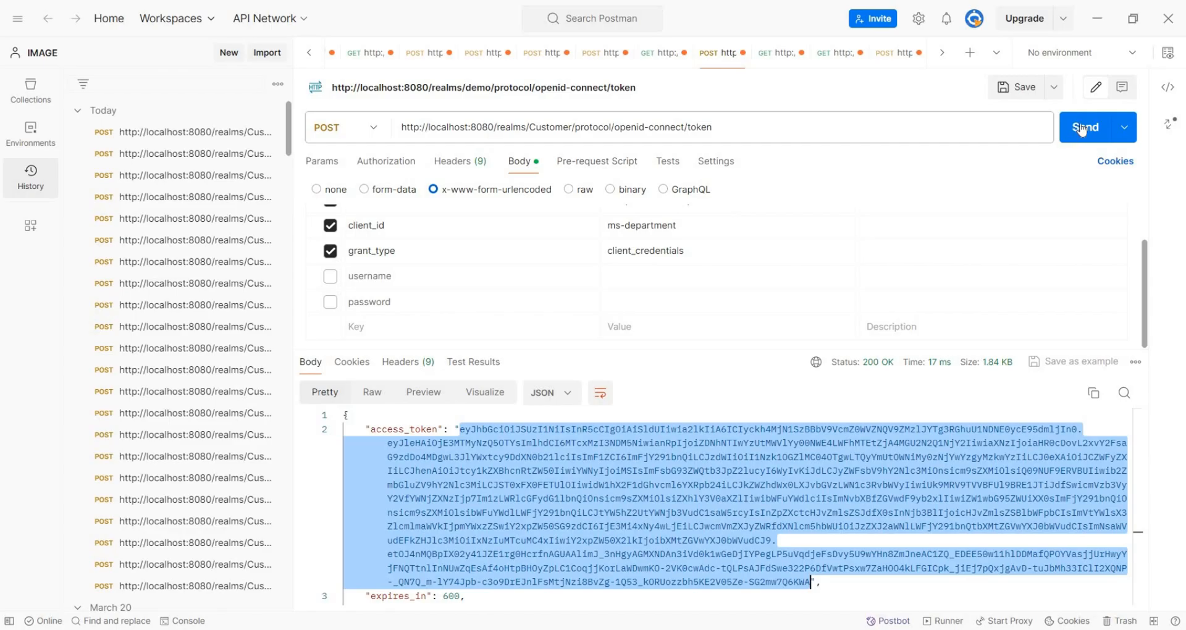
pyautogui.hotkey('ctrl', 'Return')
pyautogui.click(460, 429)
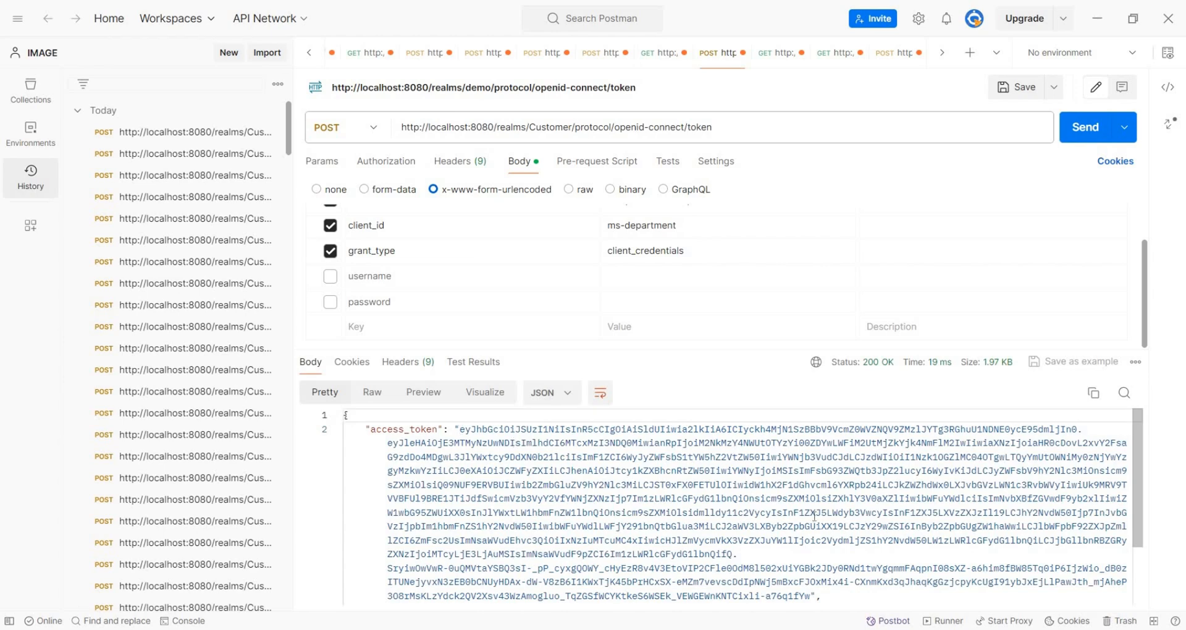
pyautogui.scroll(-1, 822, 529)
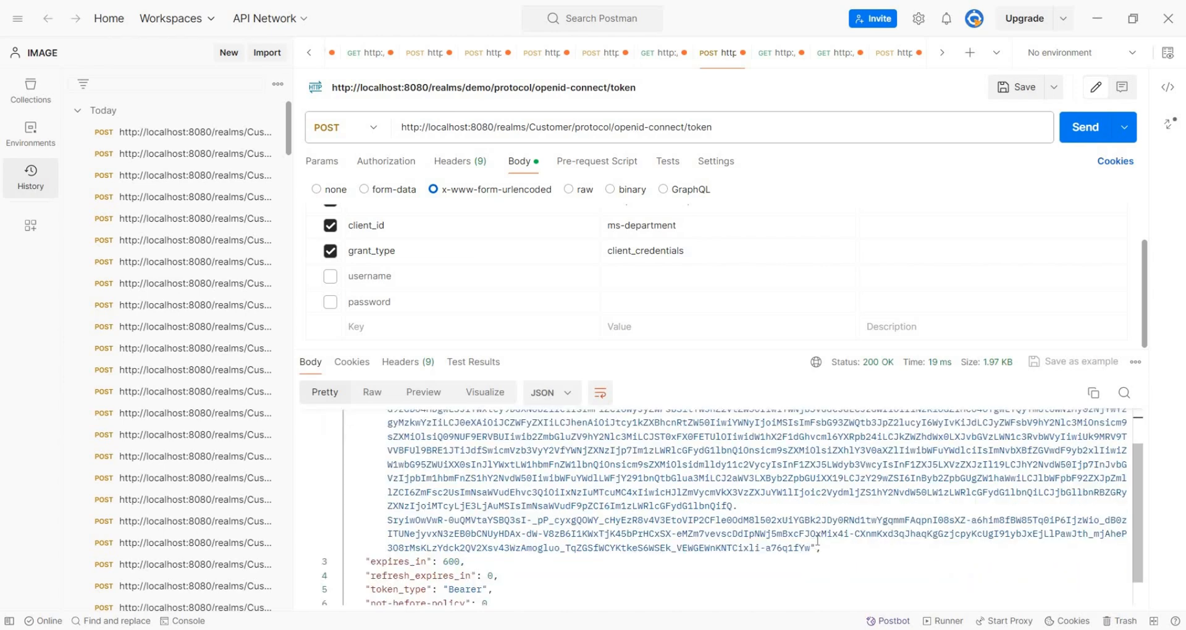
pyautogui.keyDown('shift'); pyautogui.click(810, 547); pyautogui.keyUp('shift')
pyautogui.rightClick(768, 522)
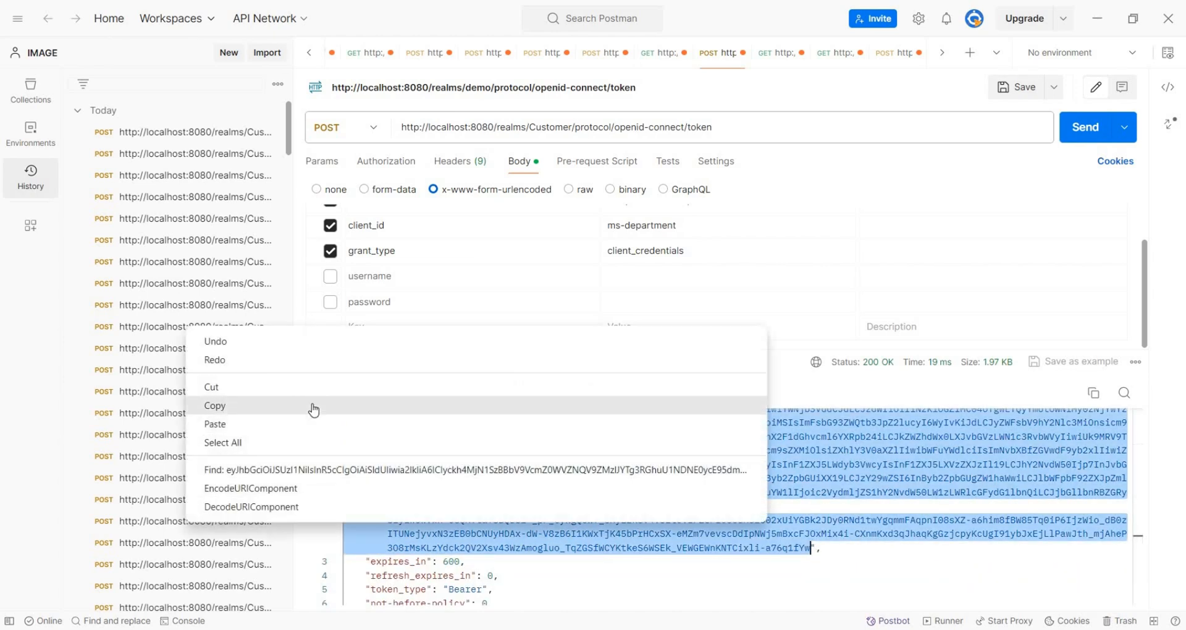
pyautogui.click(314, 406)
pyautogui.hotkey('alt', 'Tab')
# Swap the newest access token into jwt.io's Encoded box.
pyautogui.click(295, 18)
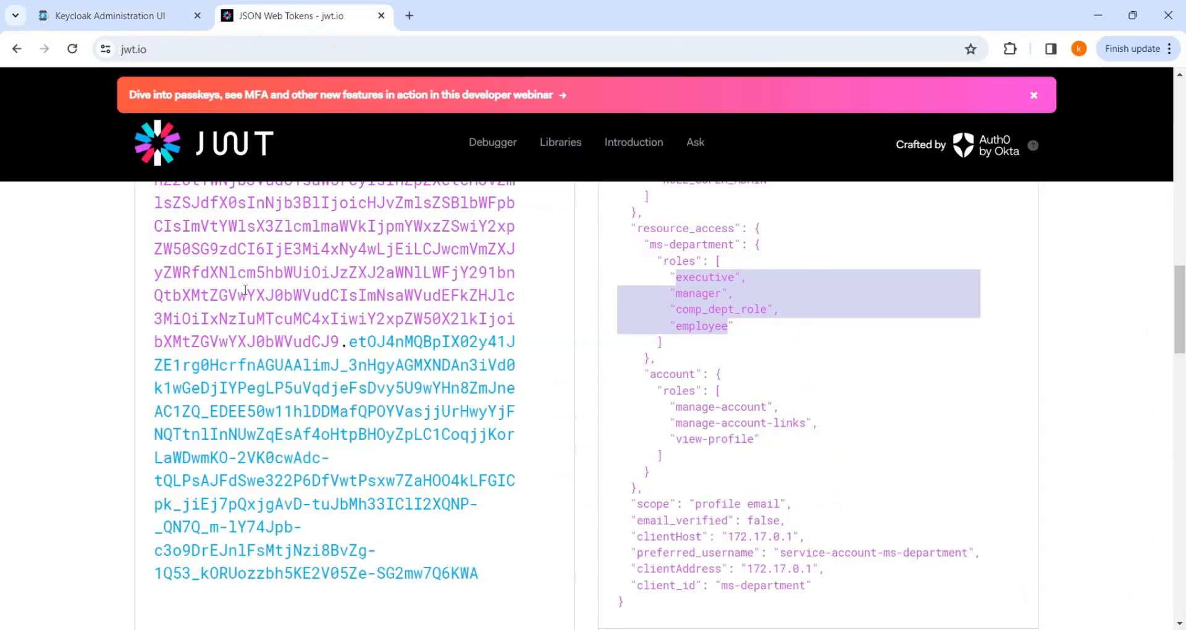
pyautogui.hotkey('ctrl', 'a')
pyautogui.press('BackSpace')
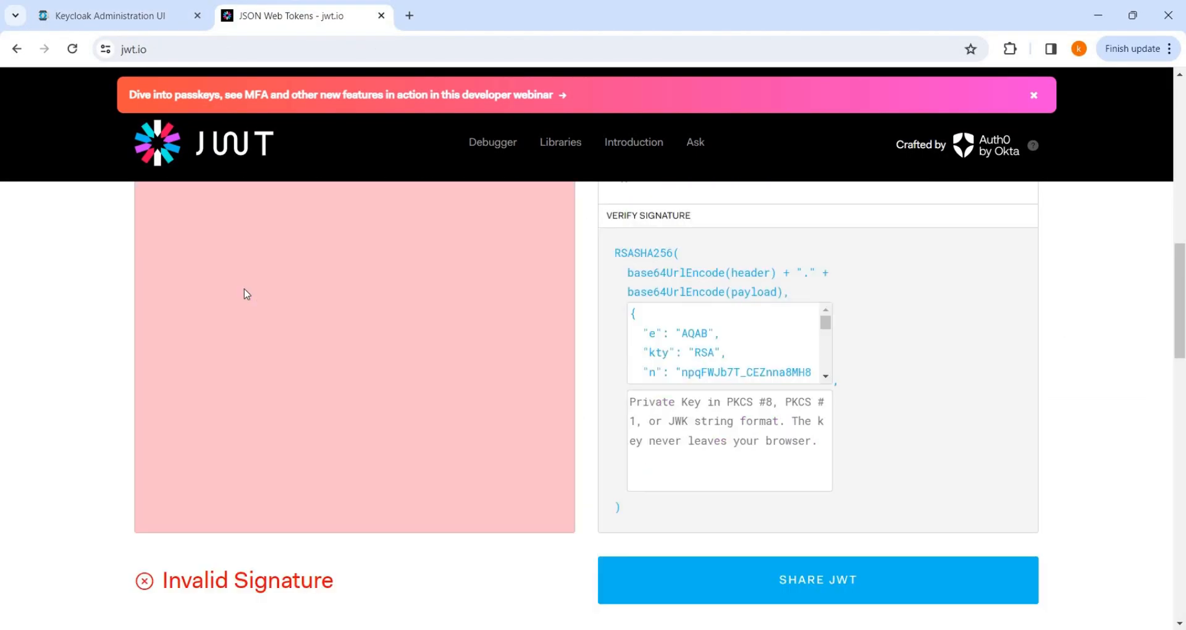
pyautogui.hotkey('ctrl', 'v')
# Inspect the payload's realm-management roles view-users, query-groups, query-users and its realm-management aud entry.
pyautogui.scroll(-4, 882, 560)
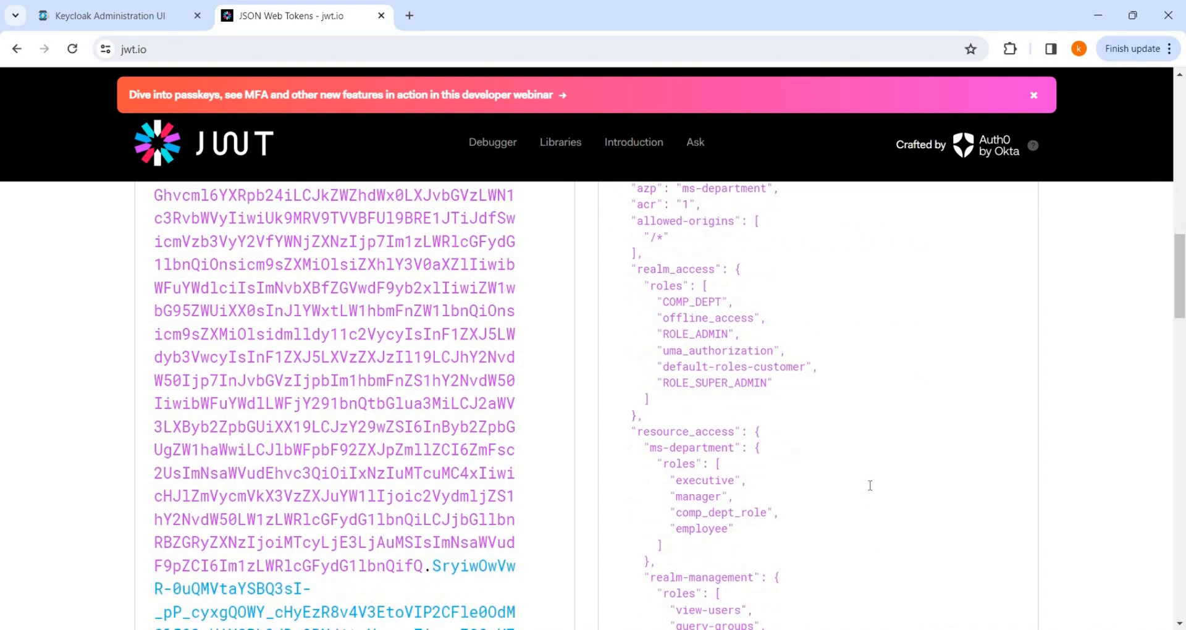
pyautogui.scroll(-3, 870, 486)
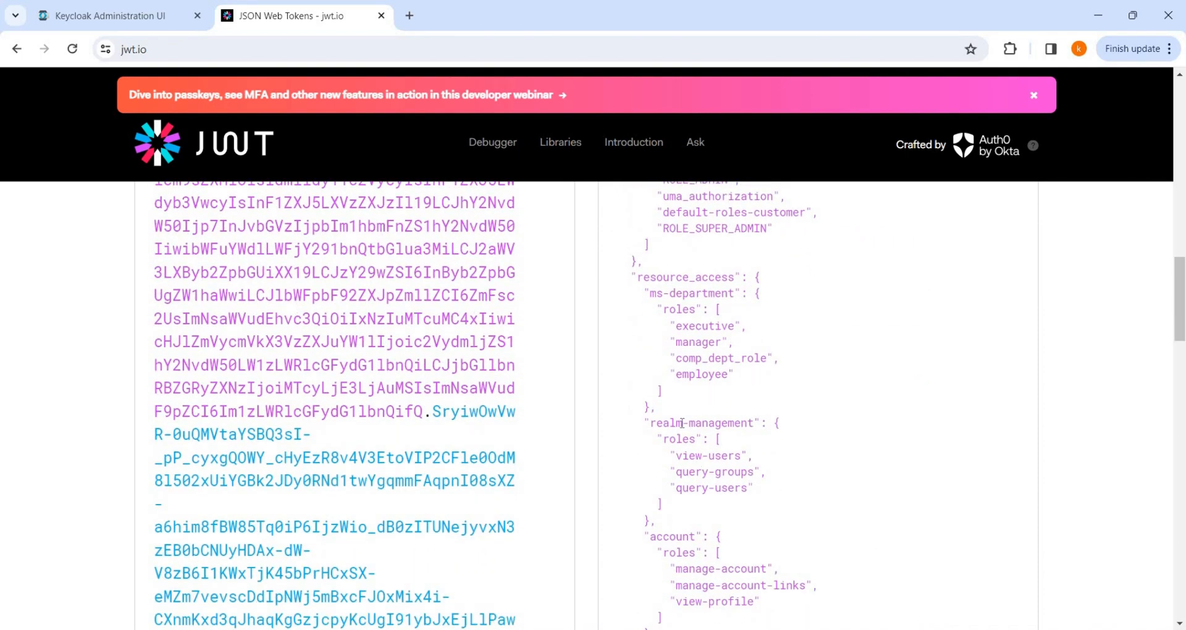
pyautogui.doubleClick(682, 422)
pyautogui.moveTo(645, 422); pyautogui.dragTo(733, 500)
pyautogui.click(732, 500)
pyautogui.scroll(-3, 747, 488)
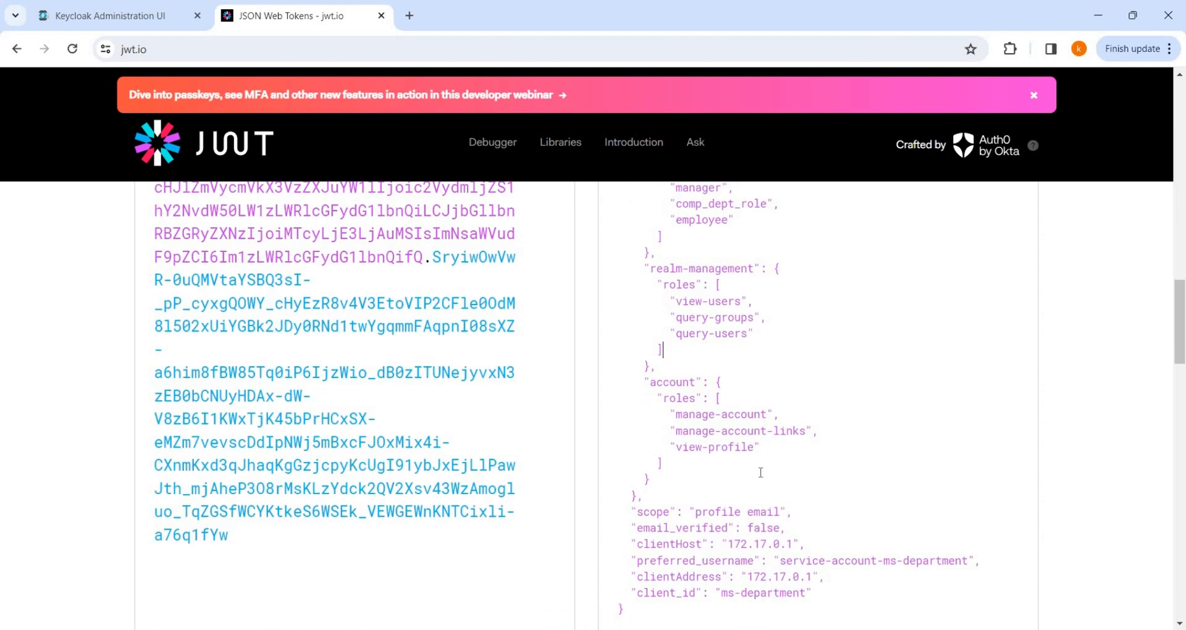
pyautogui.scroll(-3, 761, 473)
pyautogui.scroll(15, 760, 476)
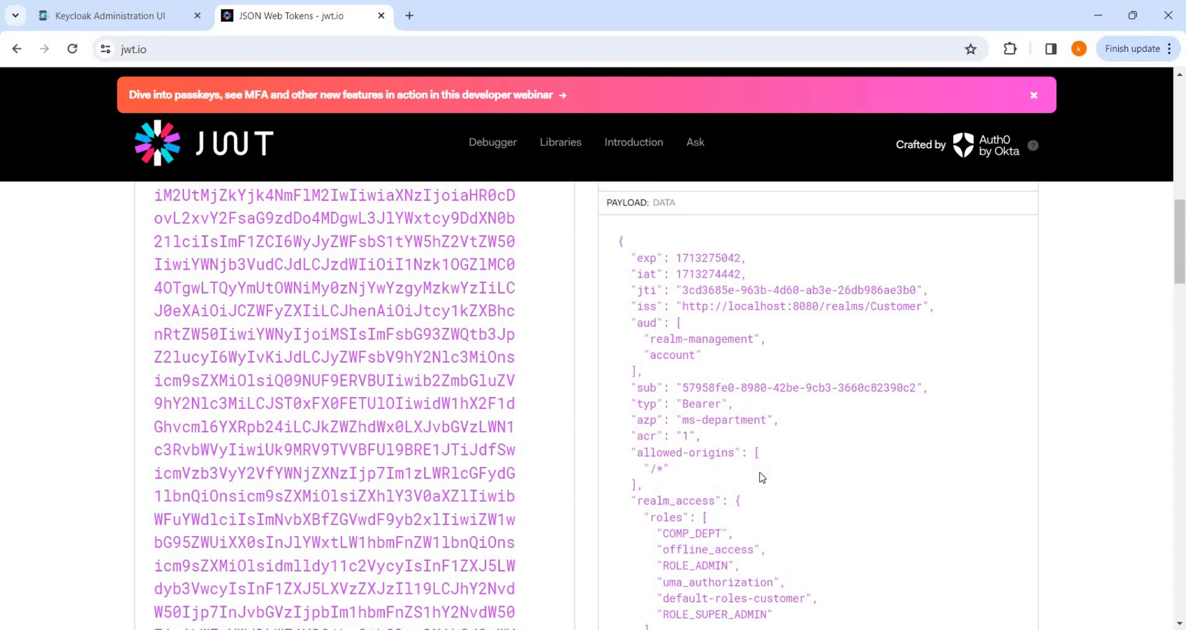
pyautogui.scroll(1, 747, 461)
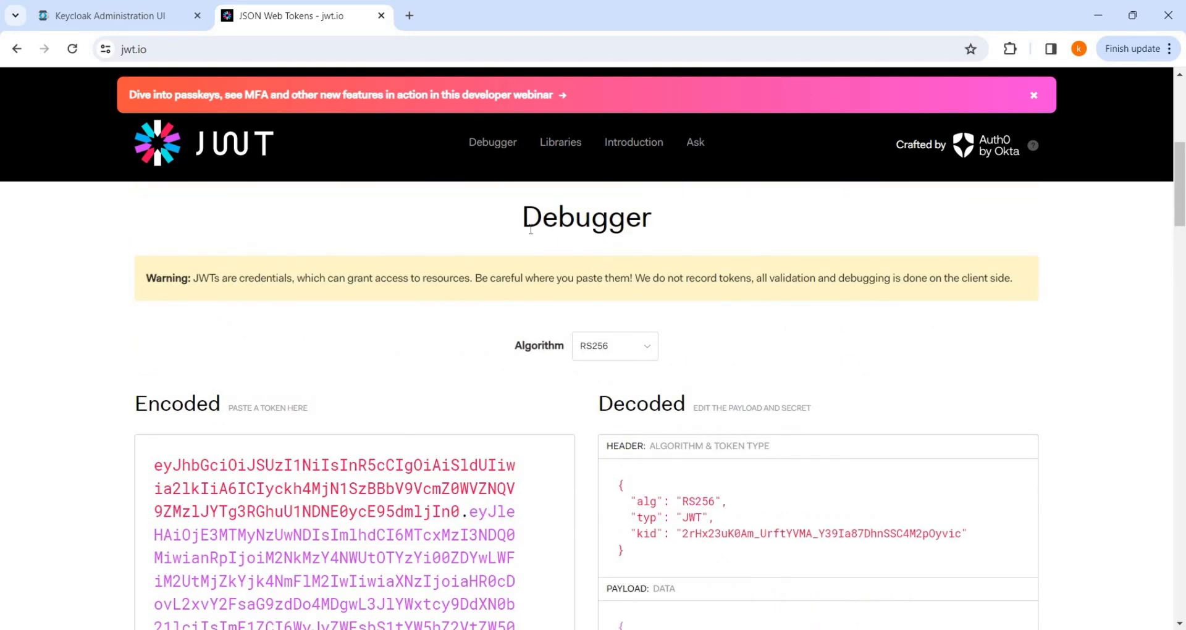
# Show the ms-department client's Sessions page in Keycloak, confirming no active sessions.
pyautogui.click(150, 22)
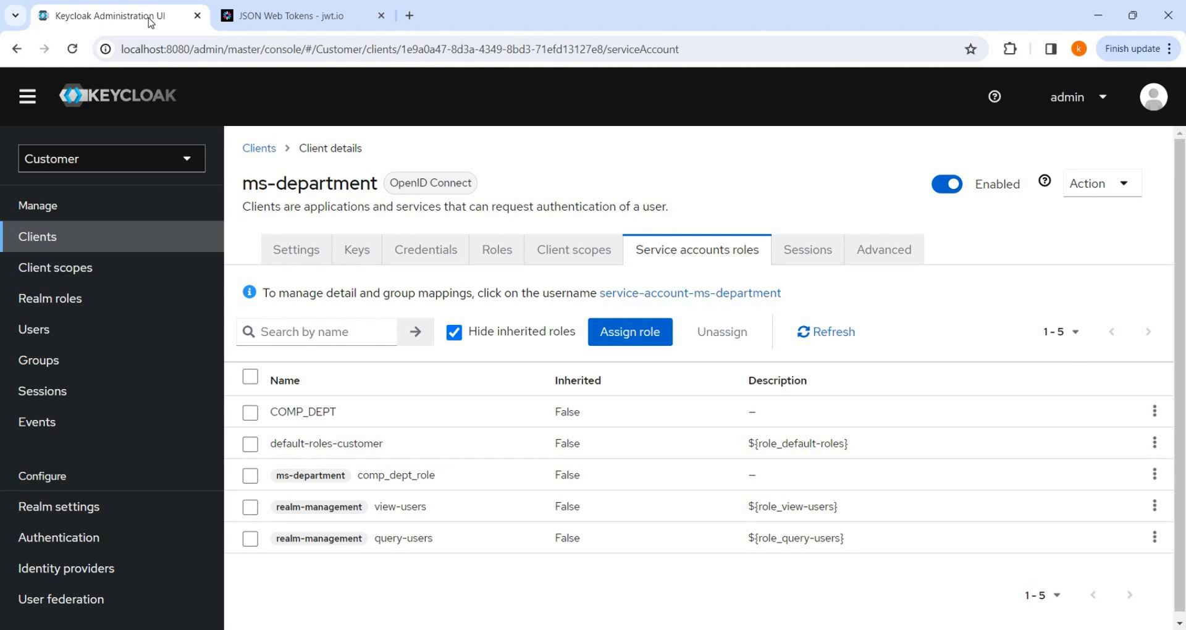
pyautogui.click(326, 257)
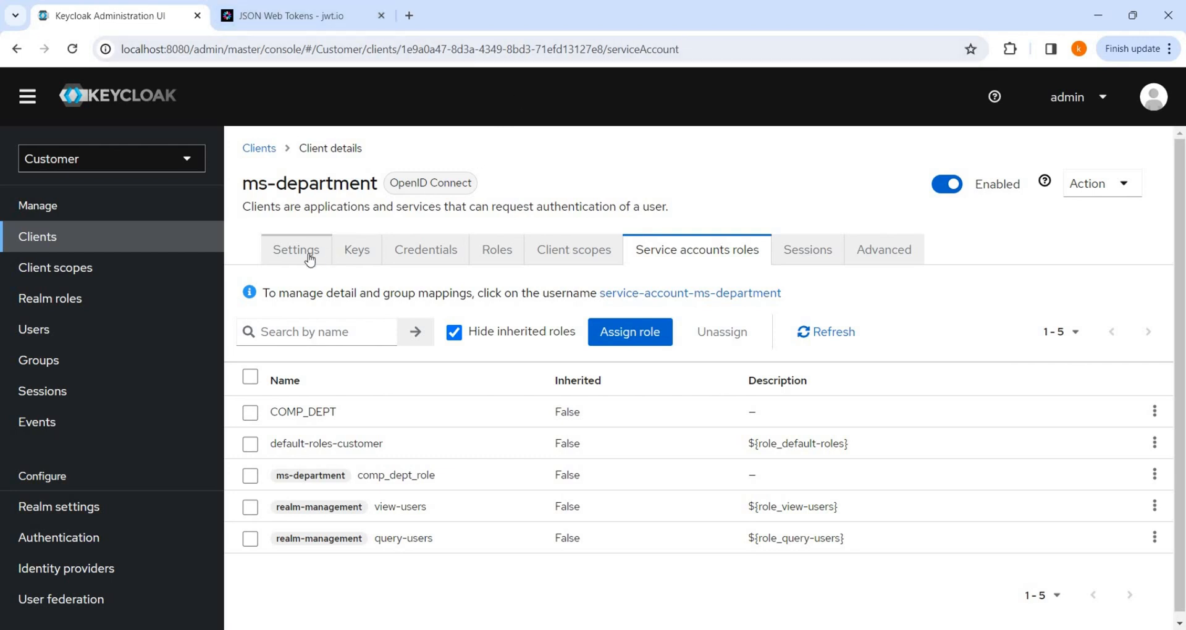
pyautogui.click(819, 255)
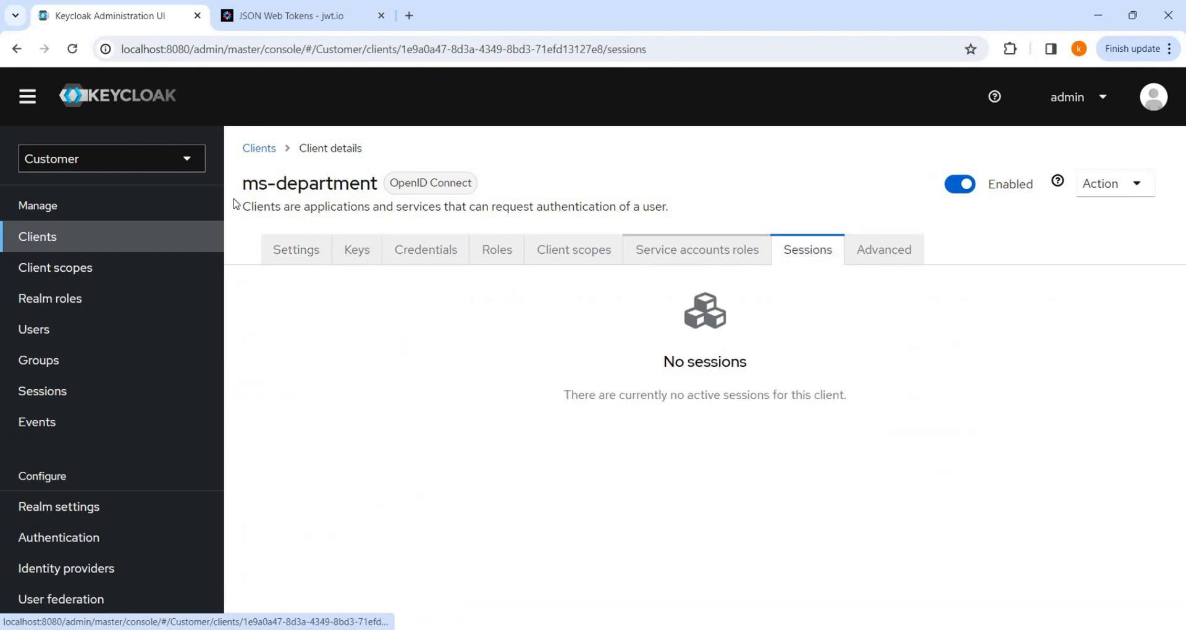